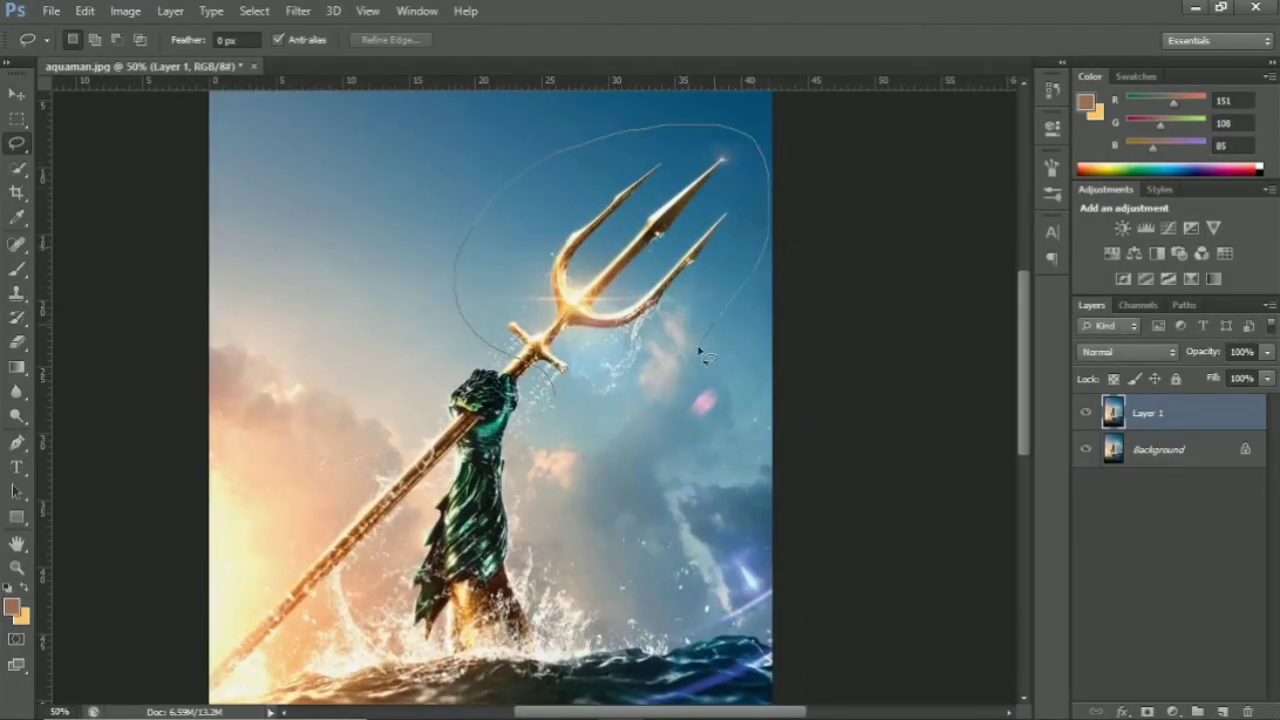
Content-aware fill the golden trident head in the sky above the fist.
left_click_drag(703, 357, 560, 395)
left_click(88, 11)
left_click(120, 290)
left_click(737, 191)
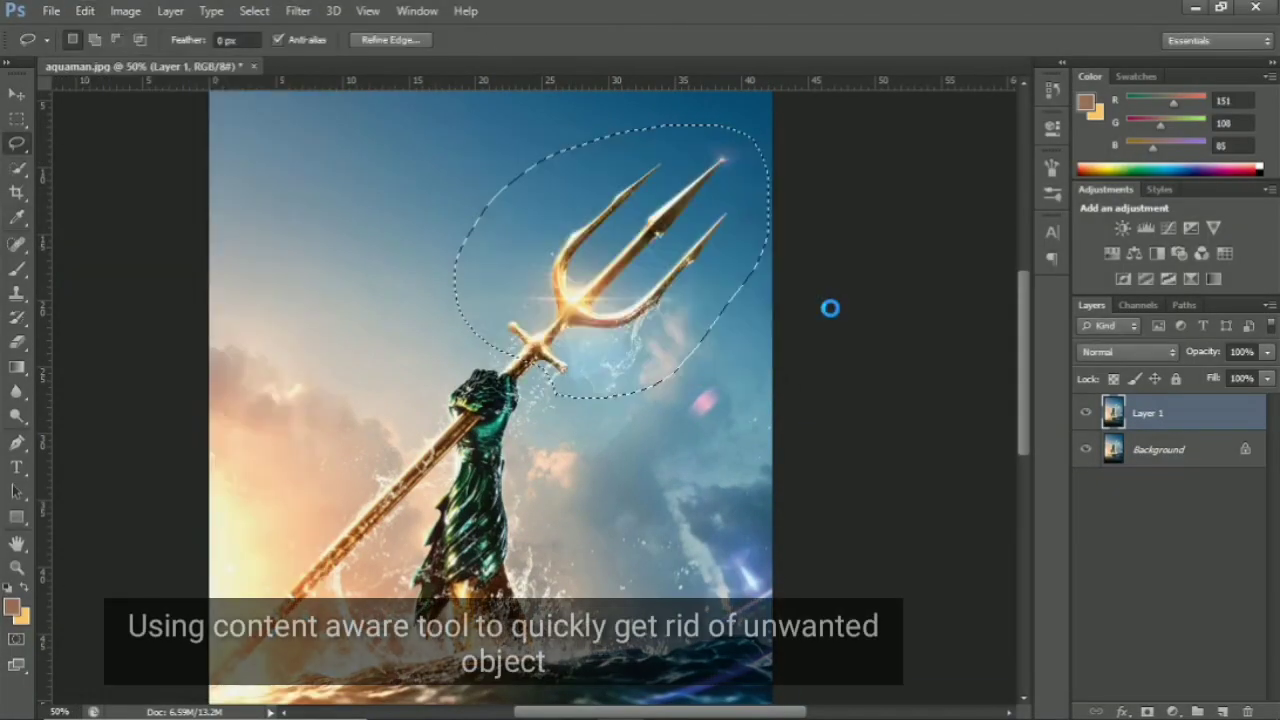
key("ctrl+d")
key("ctrl+plus")
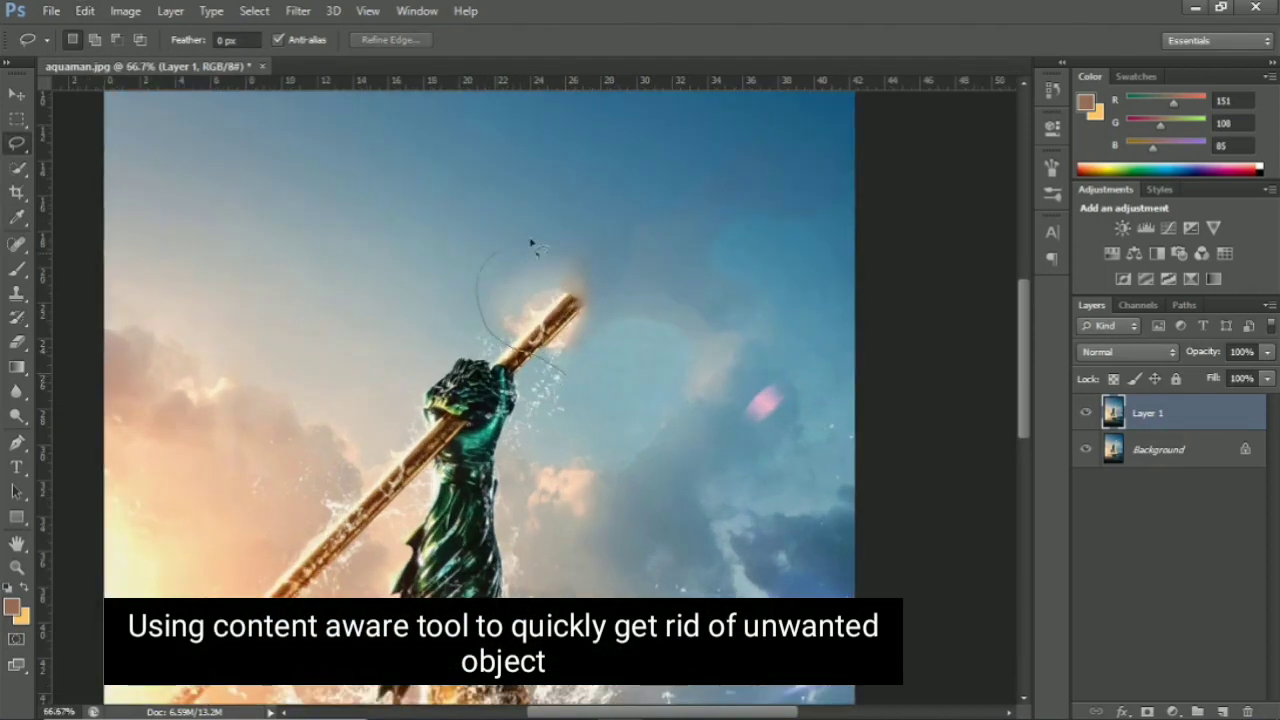
Content-aware fill the remaining spear tip just above the fist.
left_click_drag(532, 244, 577, 390)
left_click(85, 11)
left_click(97, 277)
left_click(737, 191)
key("ctrl+d")
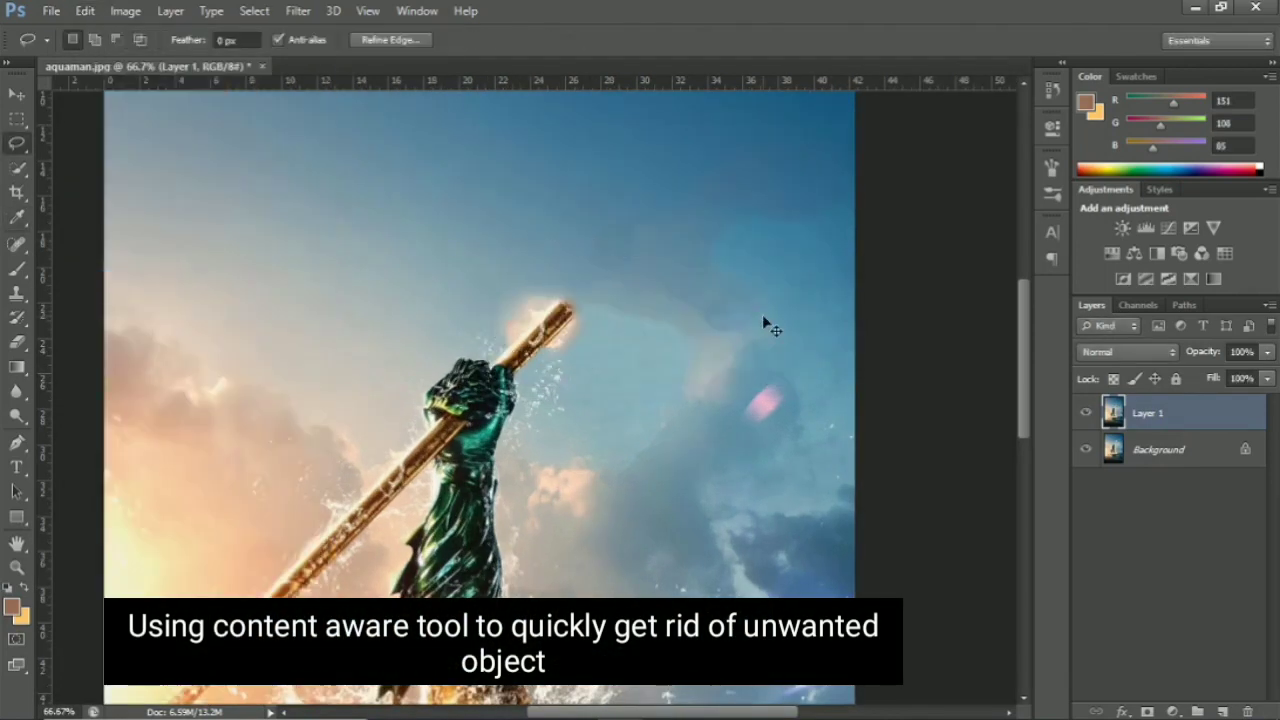
key("ctrl+plus")
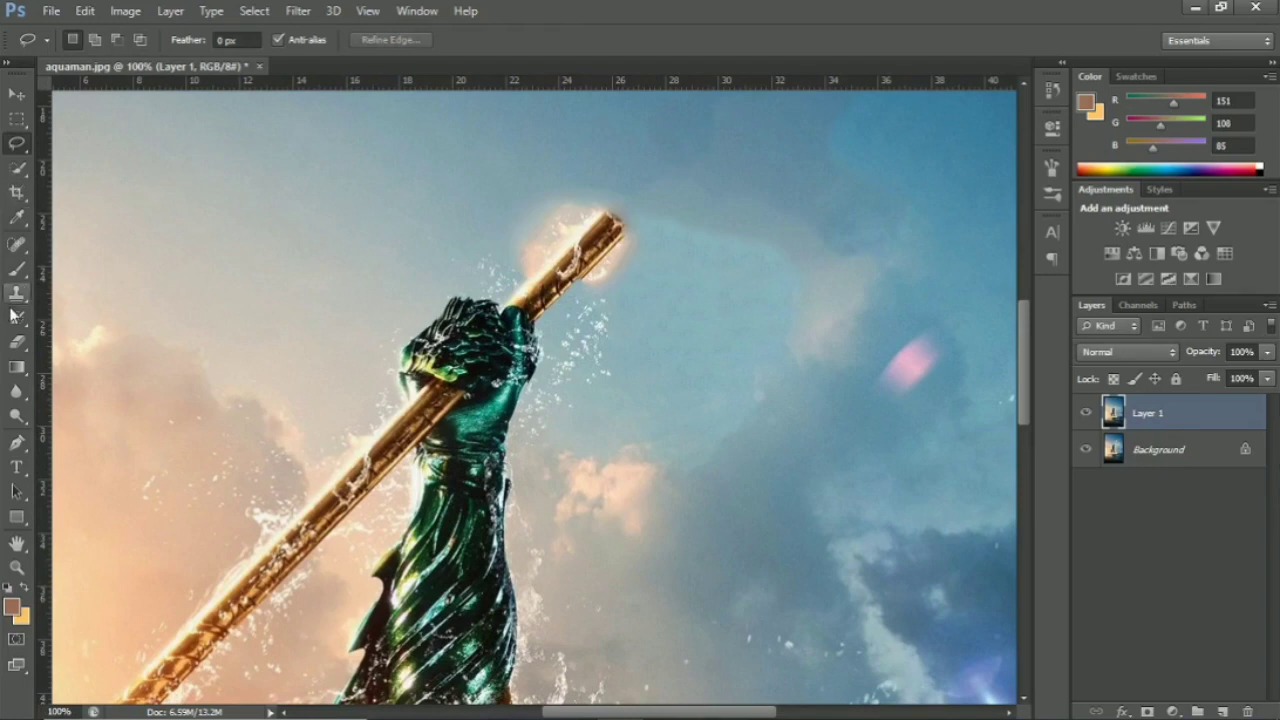
Clone-stamp clean sky over the upper spear shaft, grey smudge and orange wisp above the fist.
left_click(17, 292)
left_click(466, 192, "alt")
mouse_move(531, 263)
left_mouse_down()
mouse_move(586, 222)
mouse_move(509, 195)
left_mouse_up()
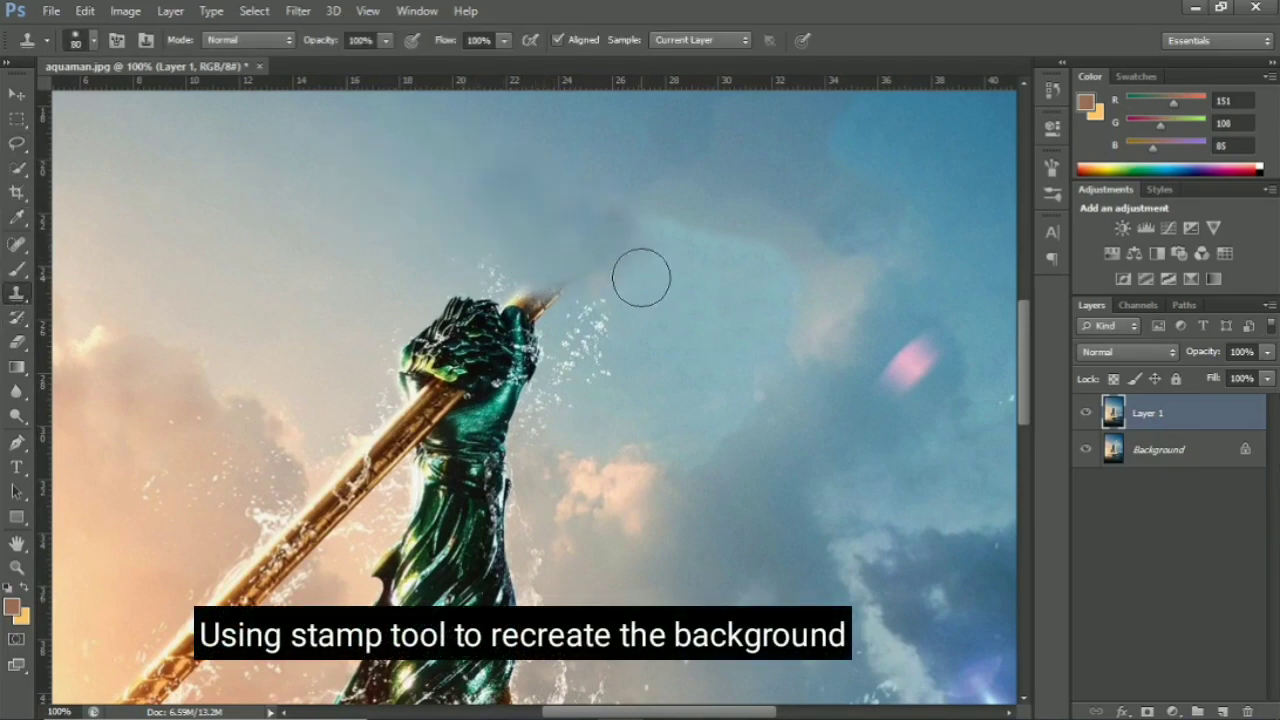
mouse_move(640, 277)
left_mouse_down()
mouse_move(572, 257)
mouse_move(527, 203)
left_mouse_up()
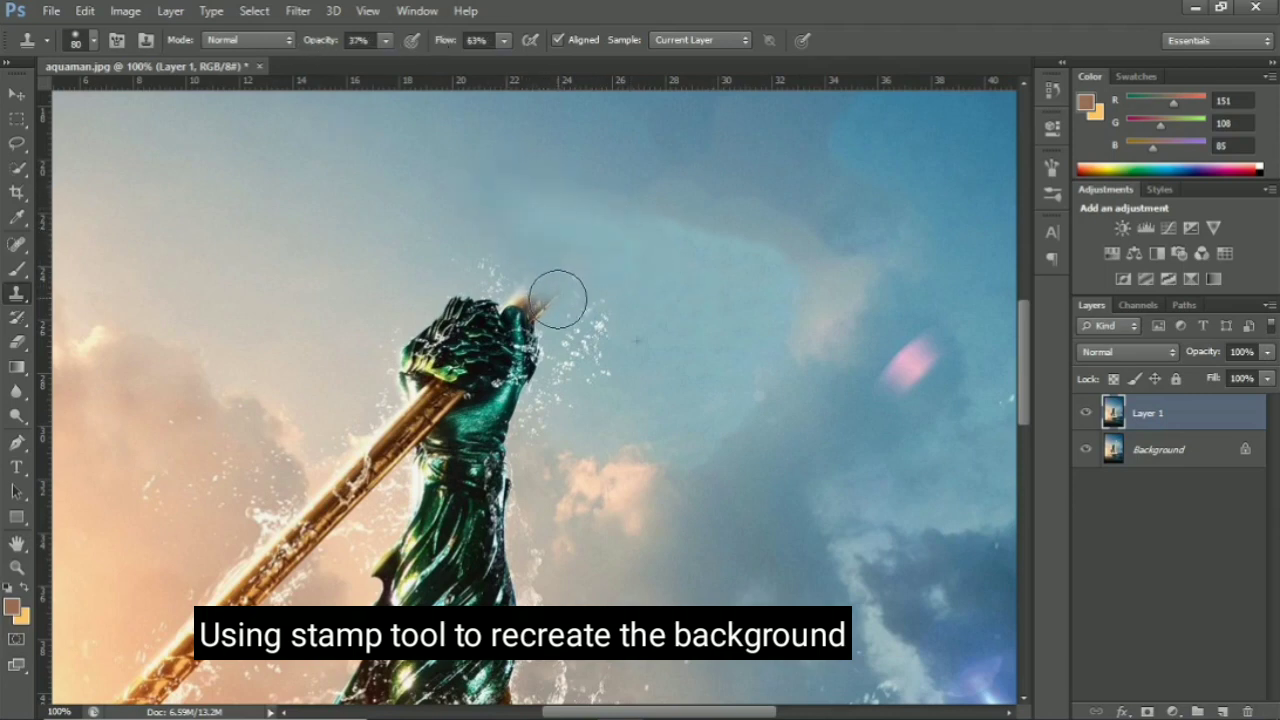
left_click_drag(558, 299, 463, 206)
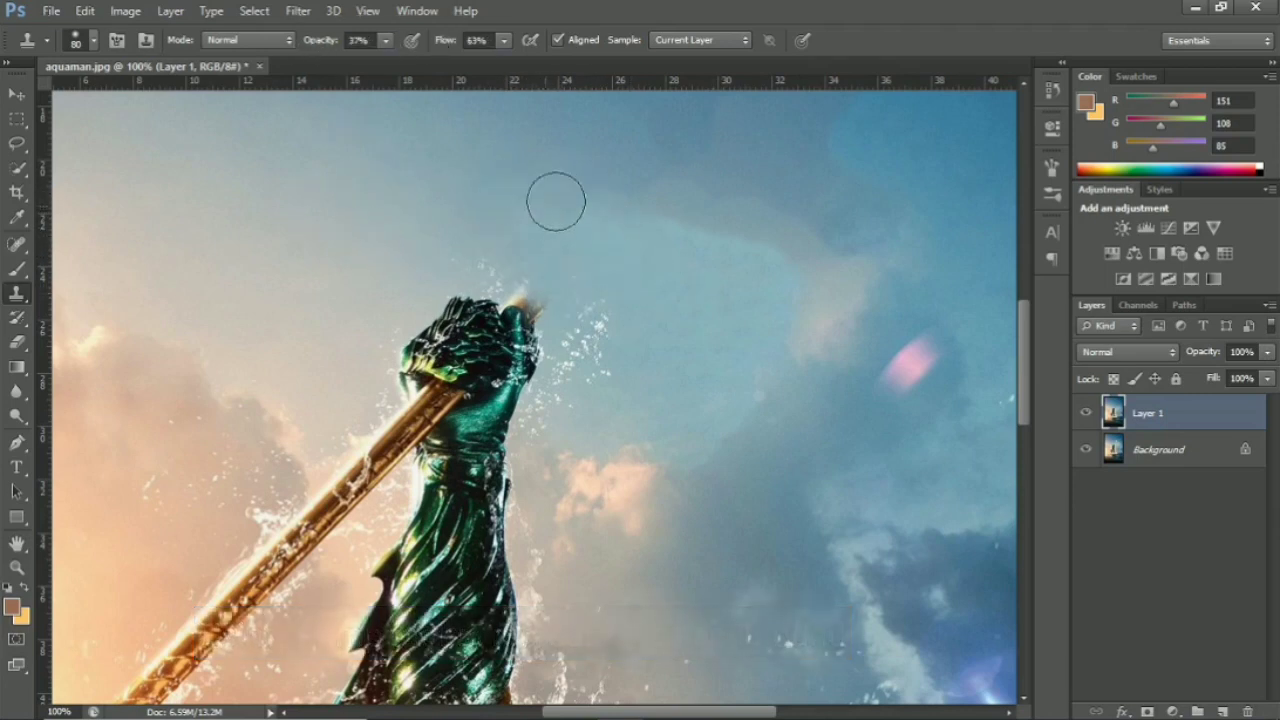
key("ctrl+minus")
key("ctrl+minus")
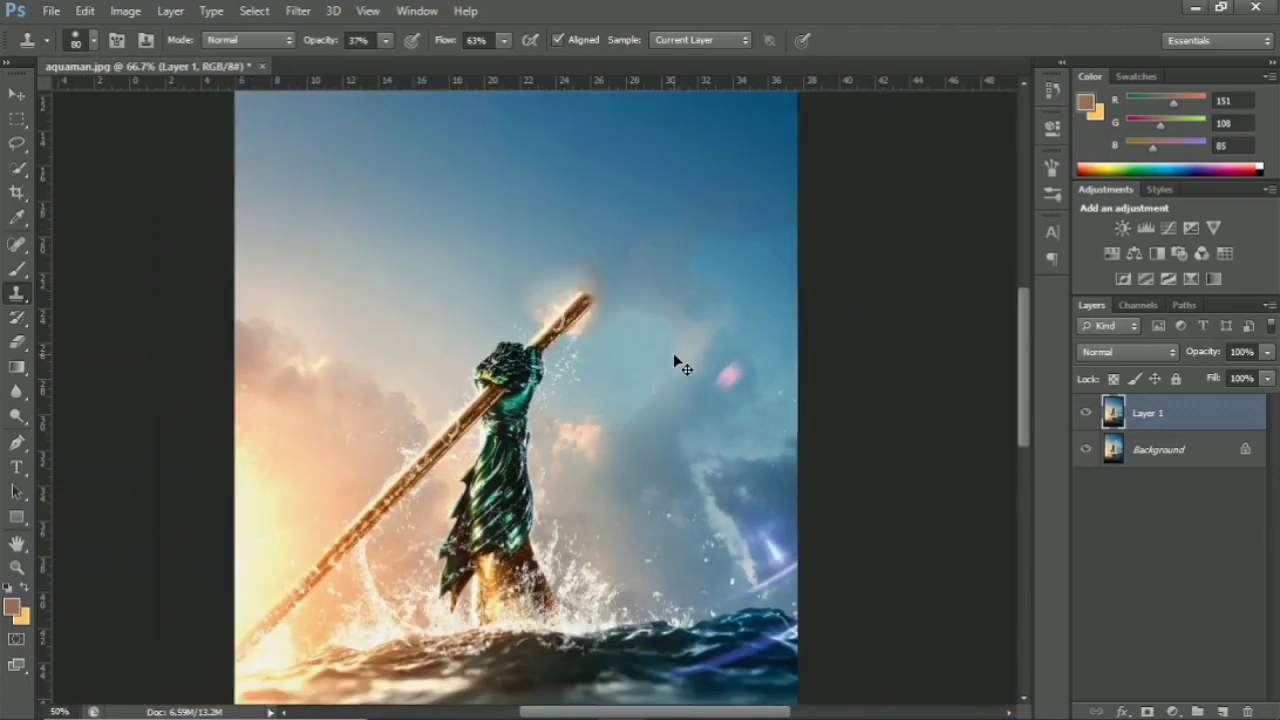
key("ctrl+plus")
Lasso the long diagonal staff below the fist and content-aware fill it.
left_click(16, 143)
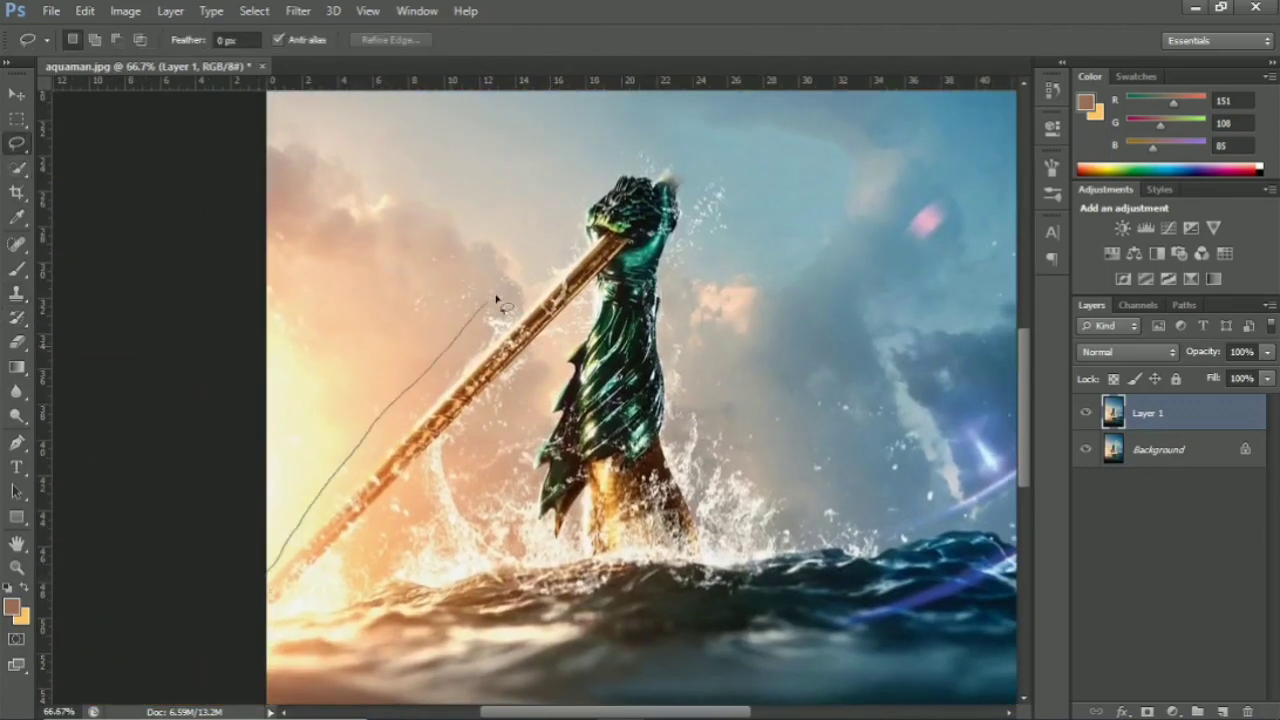
left_click_drag(271, 628, 268, 610)
left_click(85, 11)
left_click(110, 302)
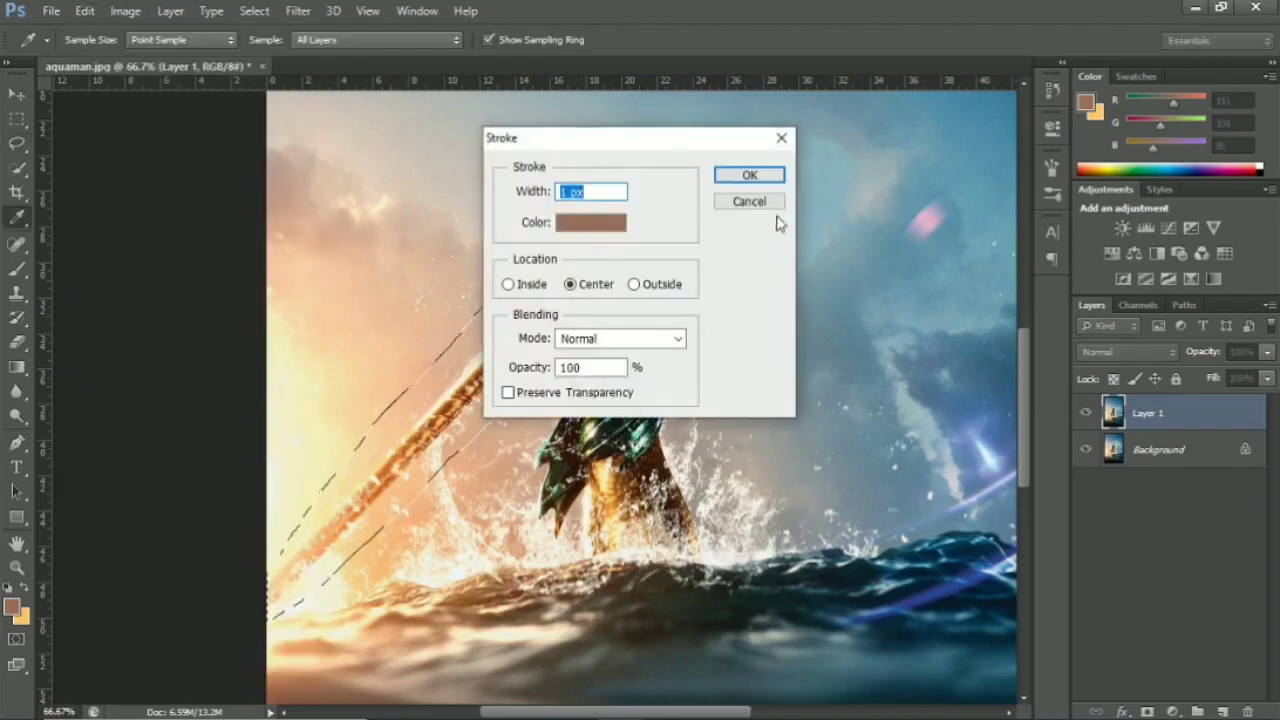
left_click(749, 201)
left_click(85, 11)
left_click(100, 277)
key("ctrl+d")
key("ctrl+plus")
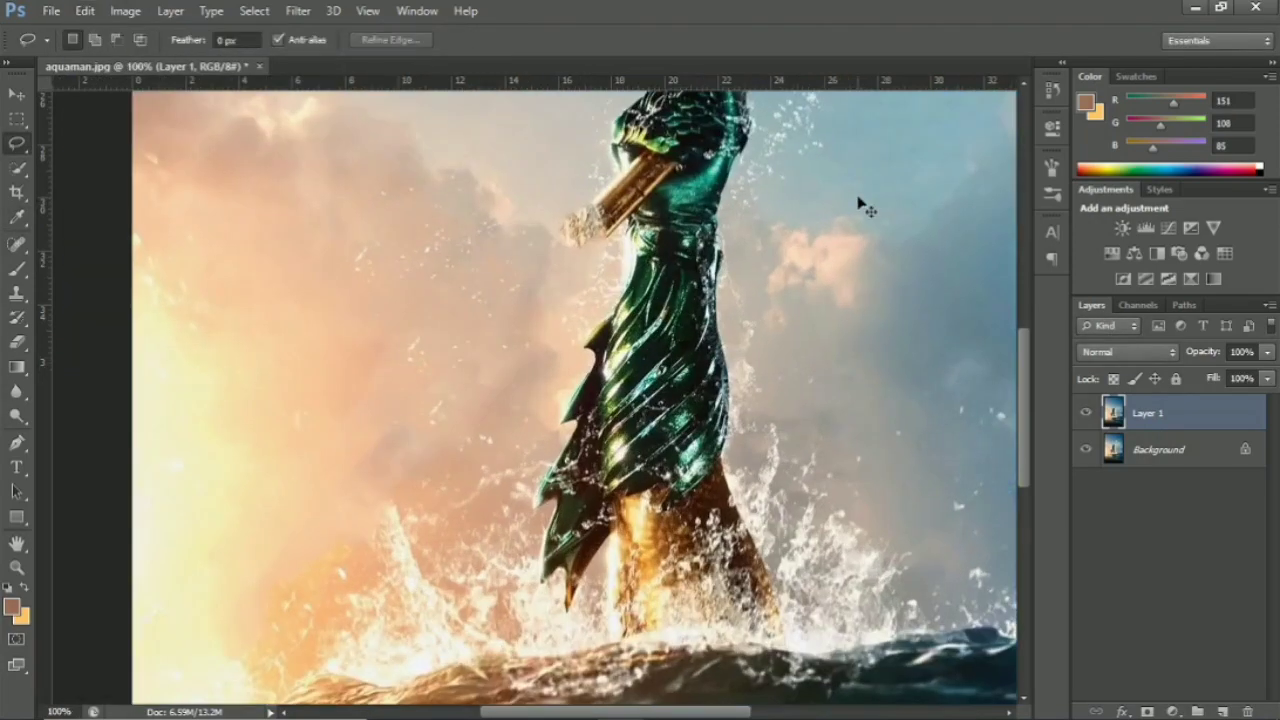
key("ctrl+plus")
Clone nearby cloud over the leftover staff stub beside the fist.
left_click_drag(440, 298, 570, 340)
key("s")
scroll(386, 363, "up", 1)
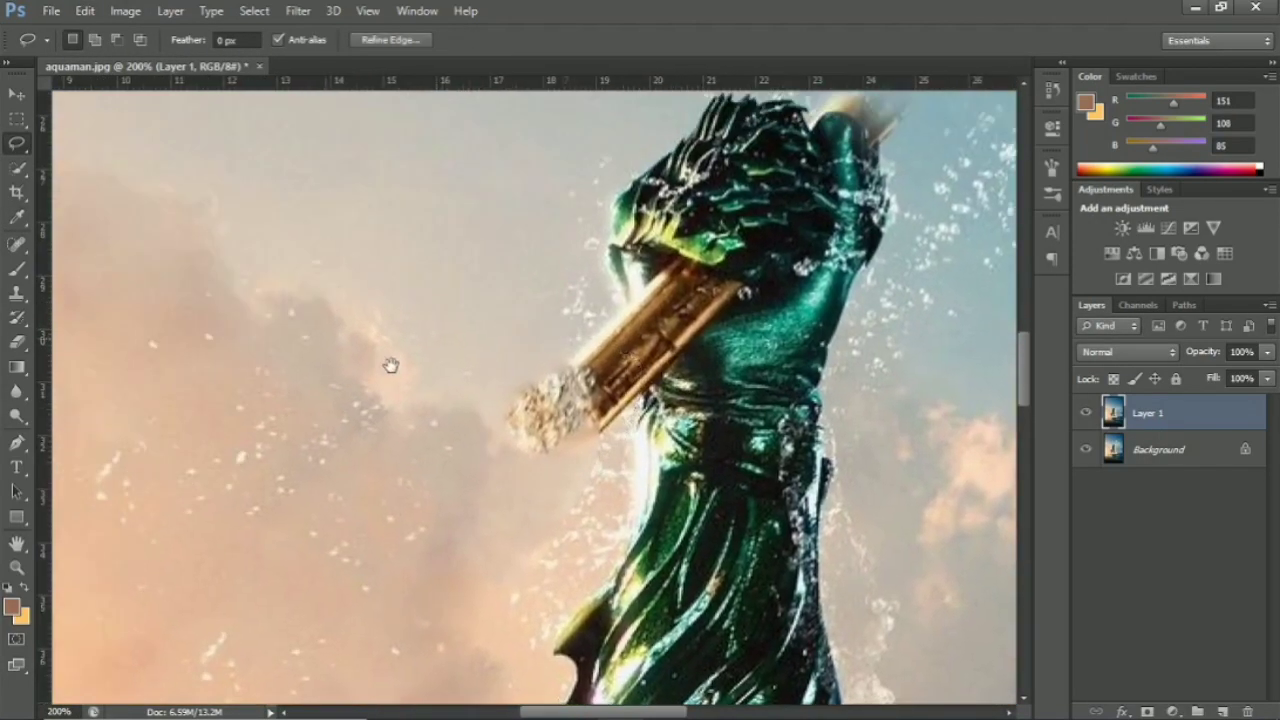
scroll(386, 363, "left", 2)
left_click(428, 440, "alt")
left_click_drag(530, 440, 557, 423)
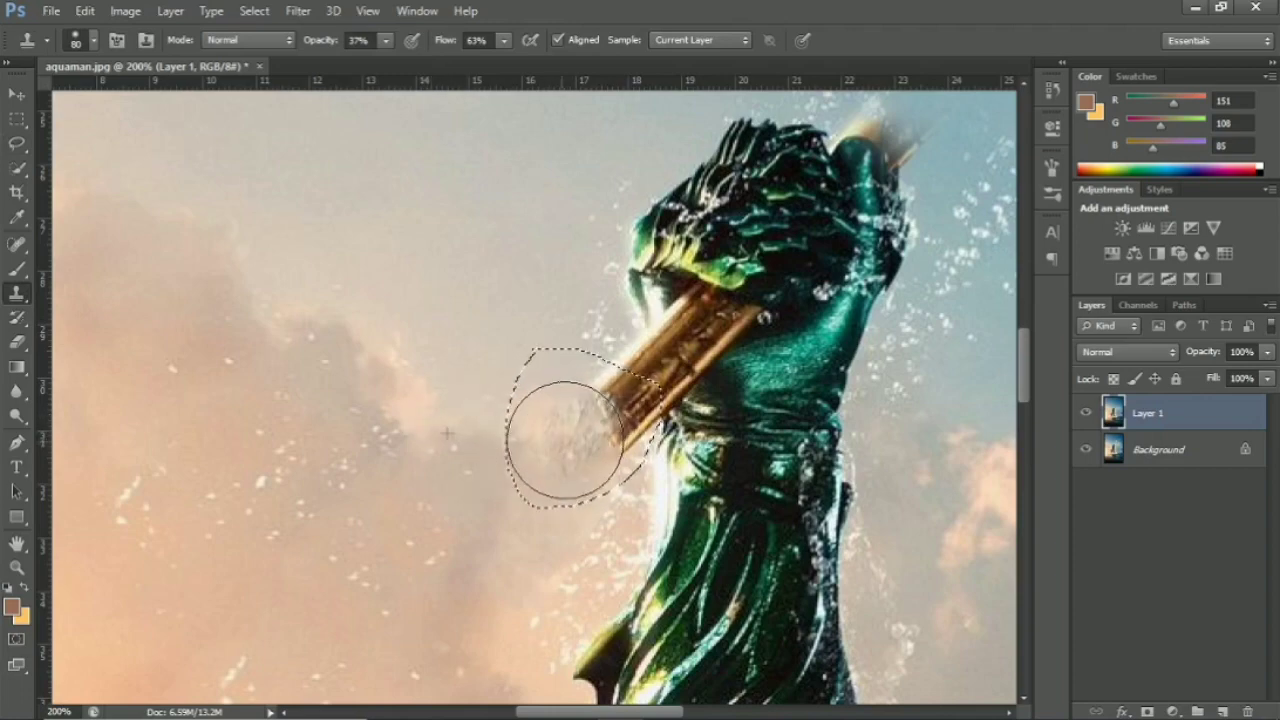
key("ctrl+d")
Pan around the waves and splashes below the statue to inspect them.
key("ctrl+minus")
key("ctrl+minus")
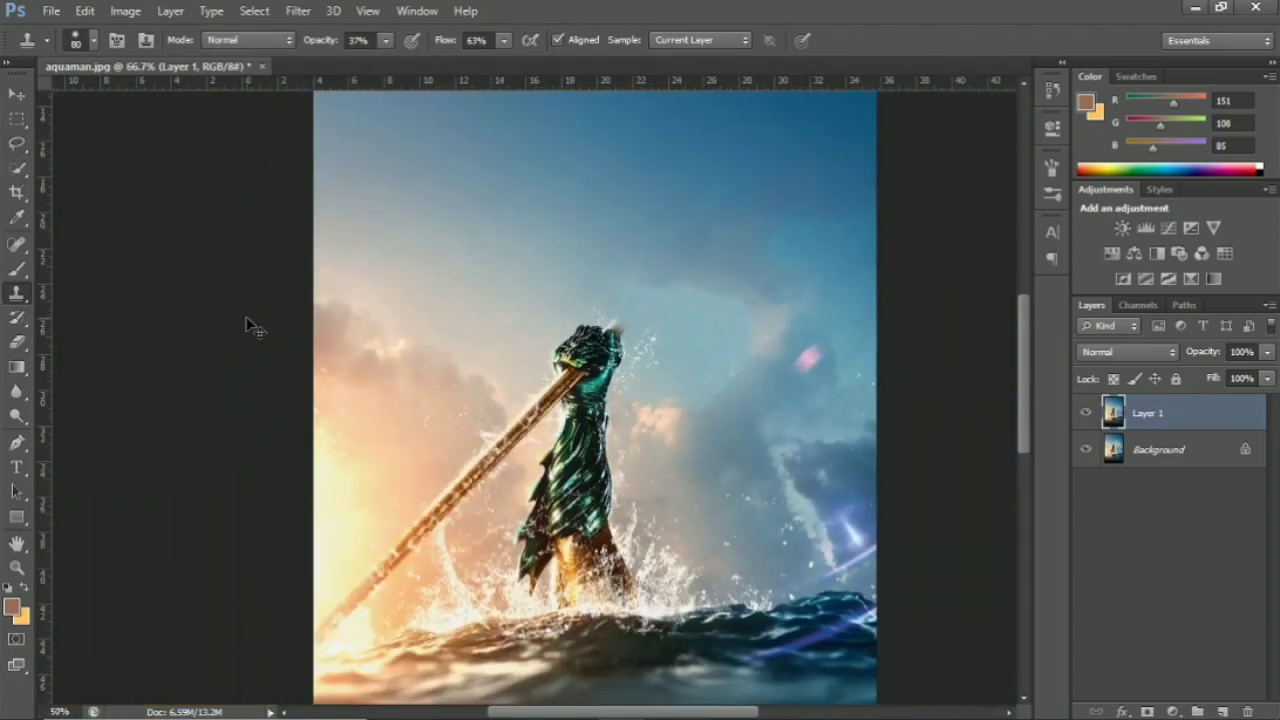
key("v")
key("ctrl+plus")
key("s")
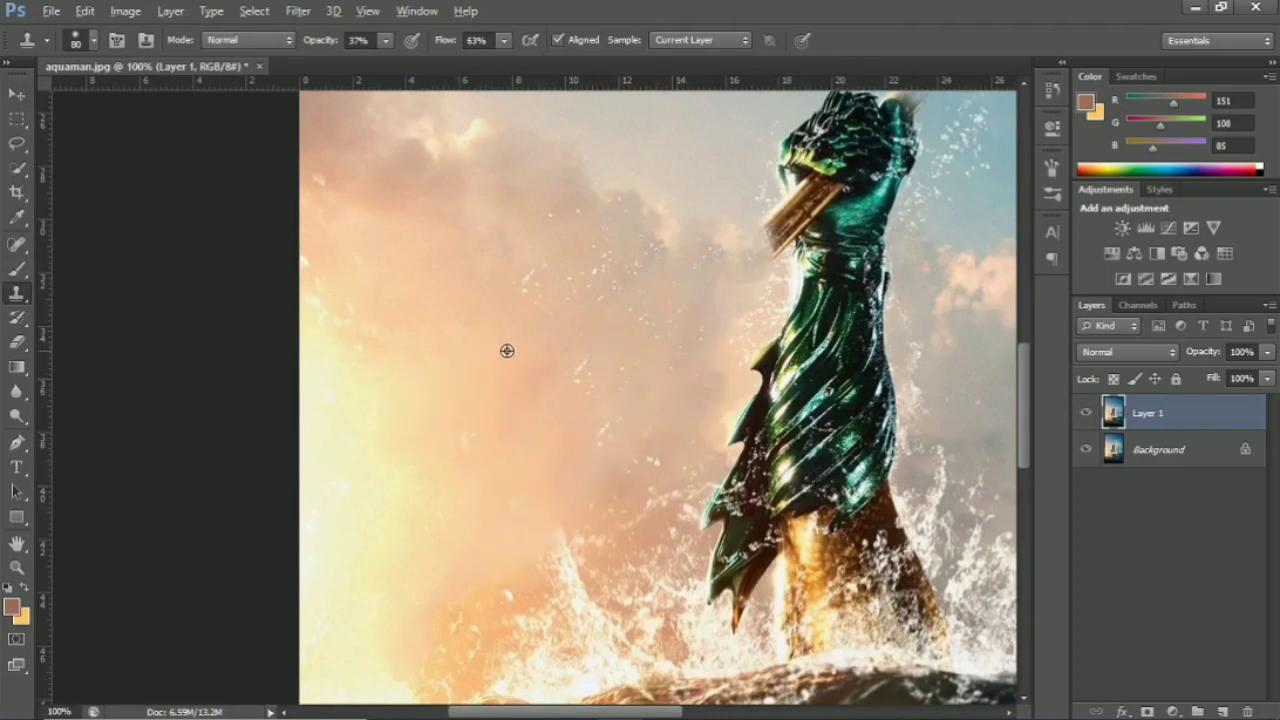
left_click_drag(527, 481, 537, 291)
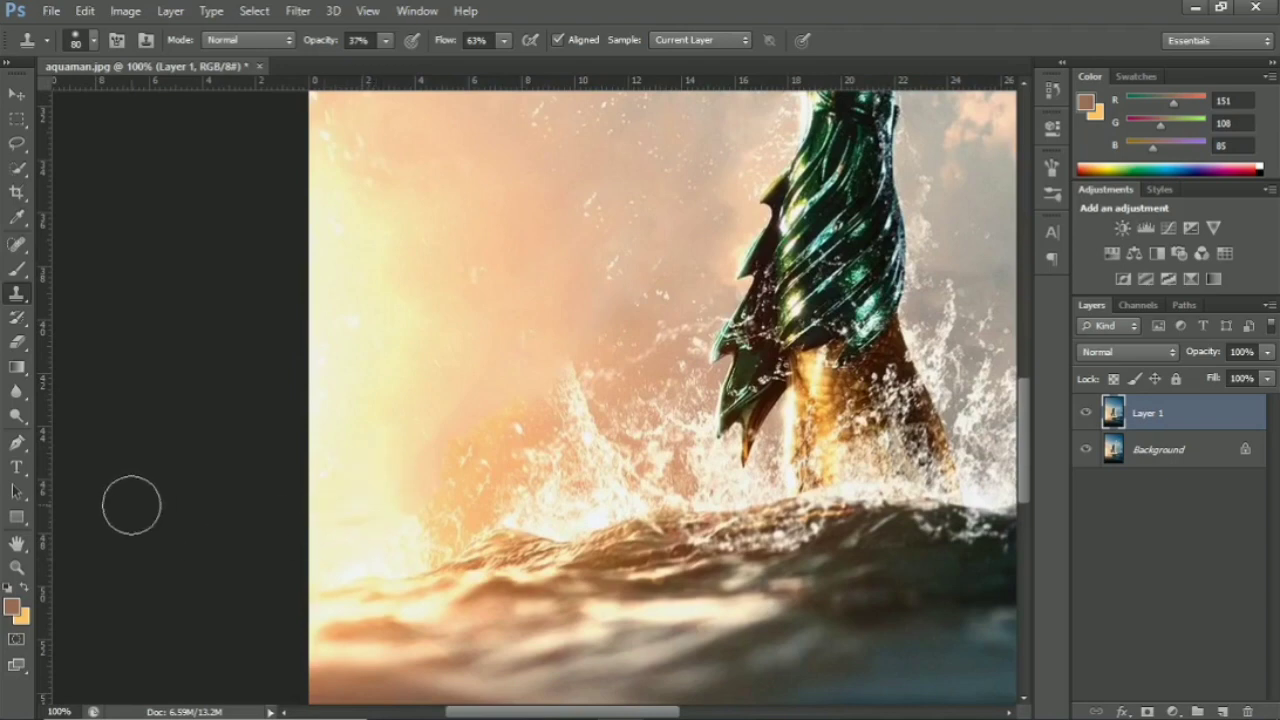
left_click_drag(618, 457, 652, 517)
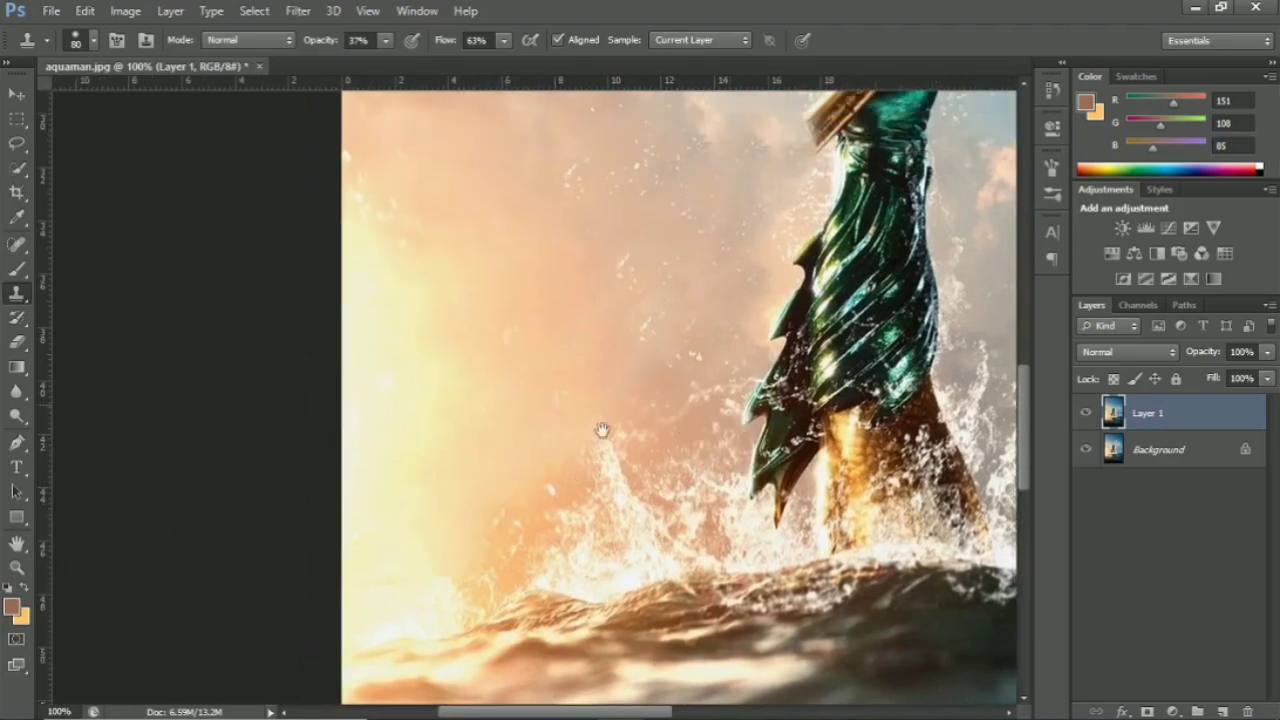
left_click_drag(600, 429, 548, 489)
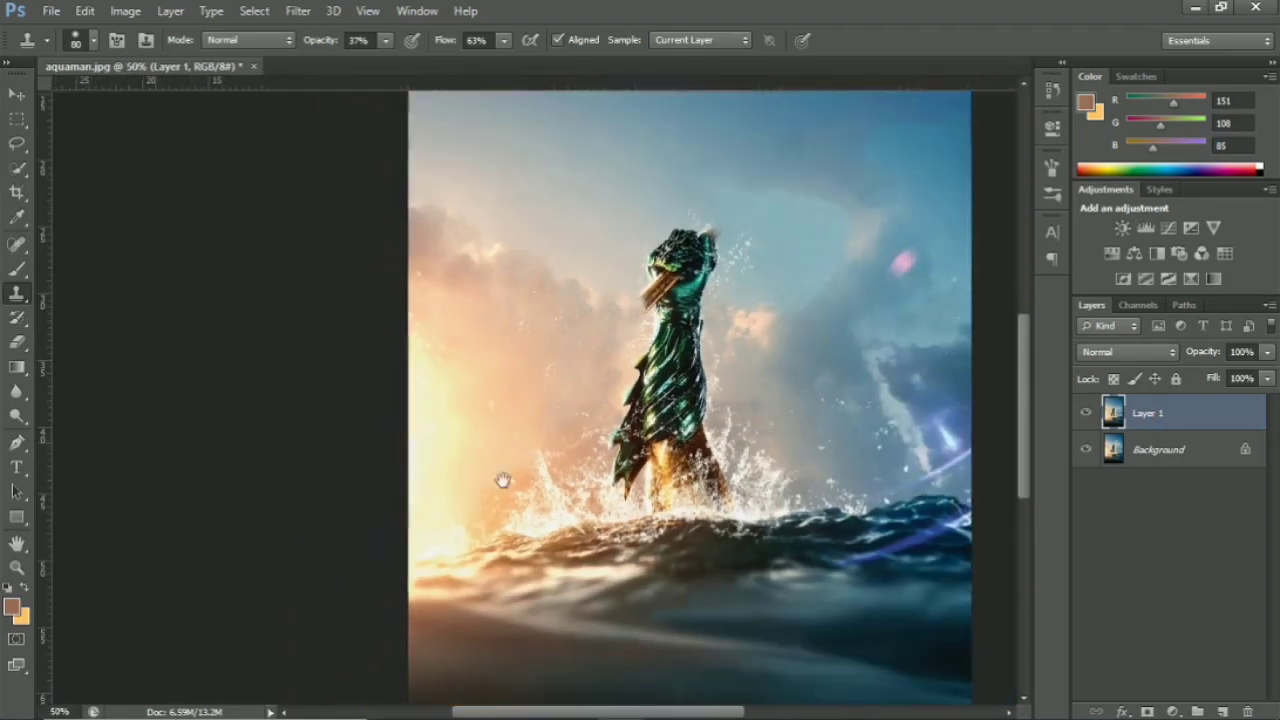
Raise the Clone Stamp brush size from 80 to 175 px over the open sky.
left_click_drag(92, 357, 442, 445)
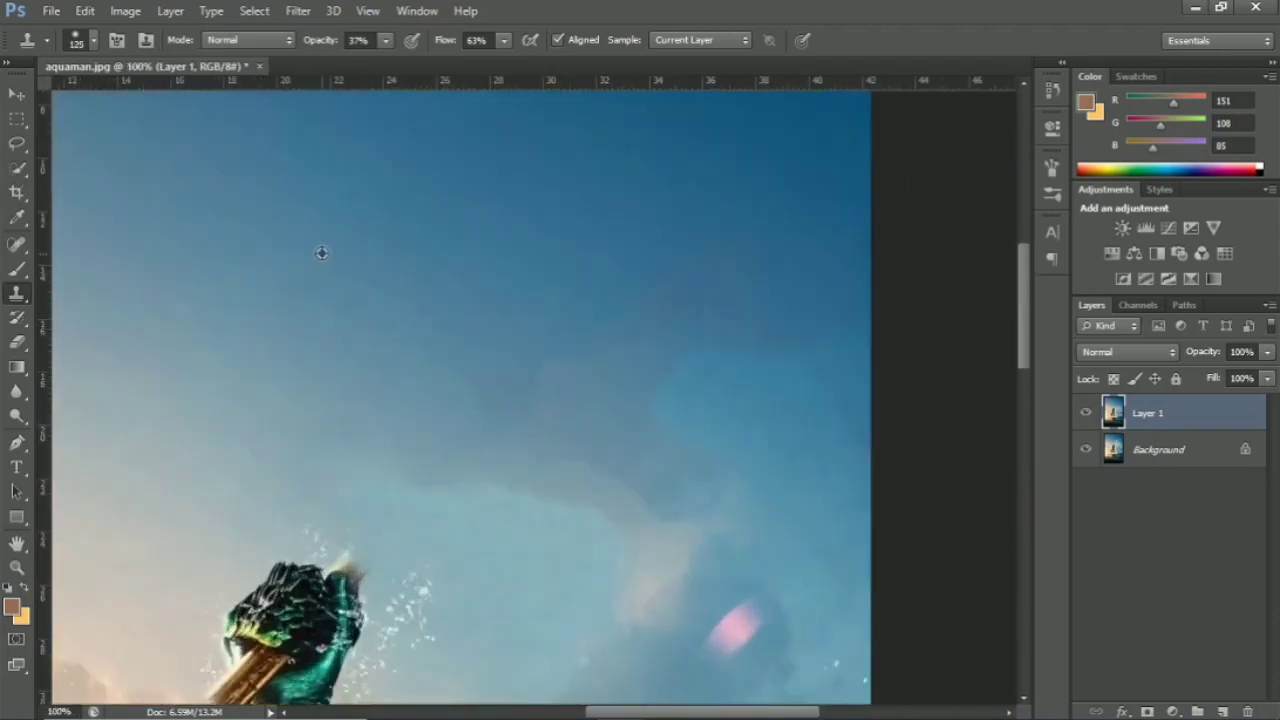
key("bracketright")
key("bracketright")
key("bracketright")
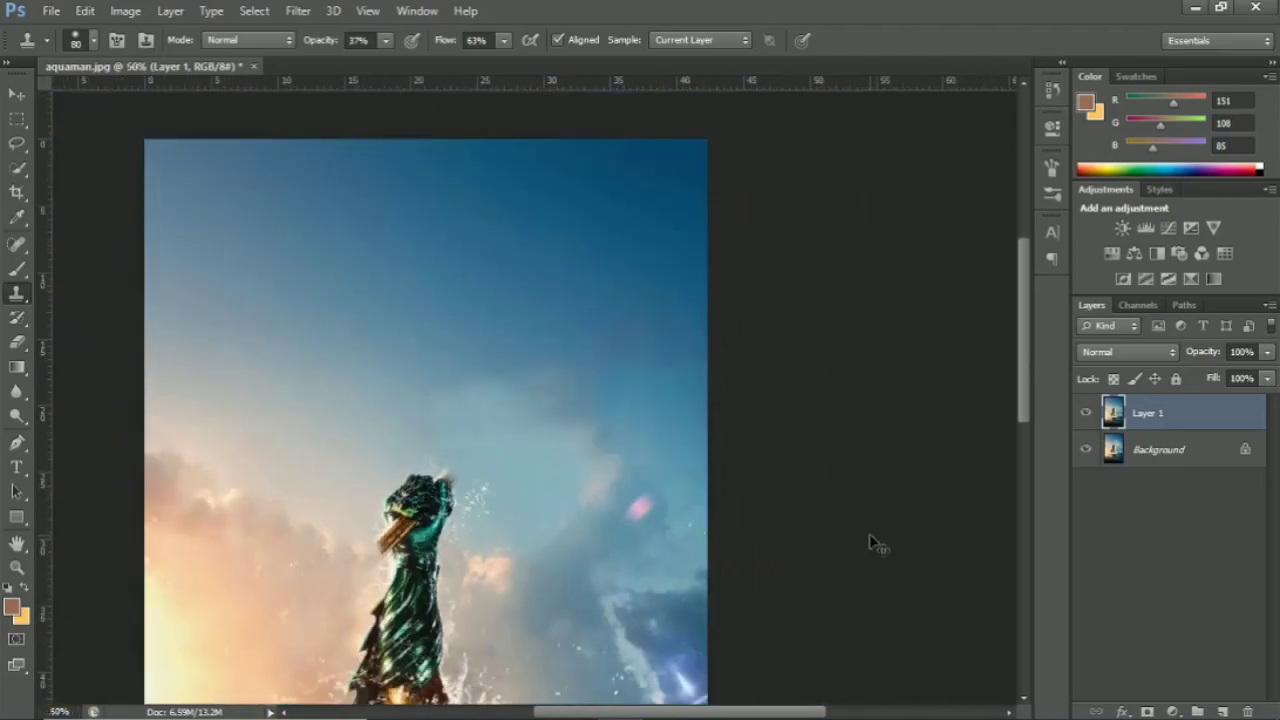
left_click_drag(870, 537, 717, 497)
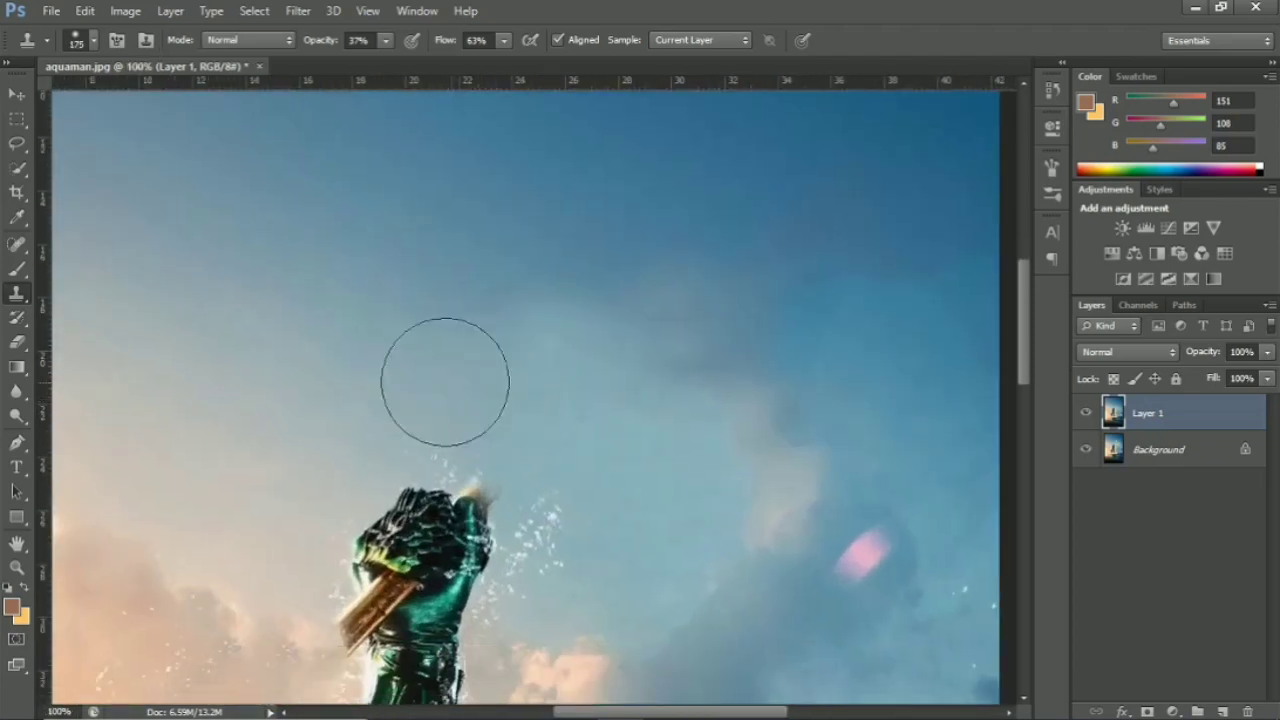
key("bracketright")
key("bracketright")
key("bracketright")
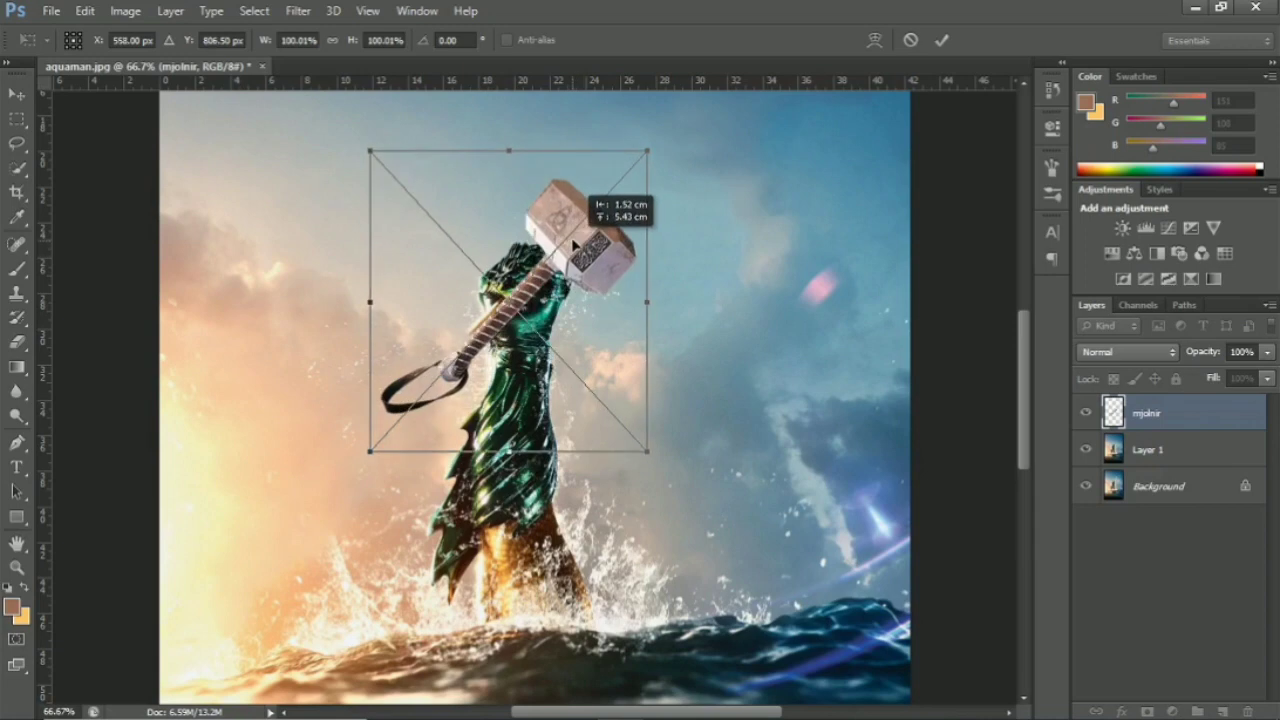
Scale up the Mjolnir hammer and commit it with its handle in the raised fist.
left_click_drag(575, 245, 575, 190)
left_click_drag(646, 151, 680, 106)
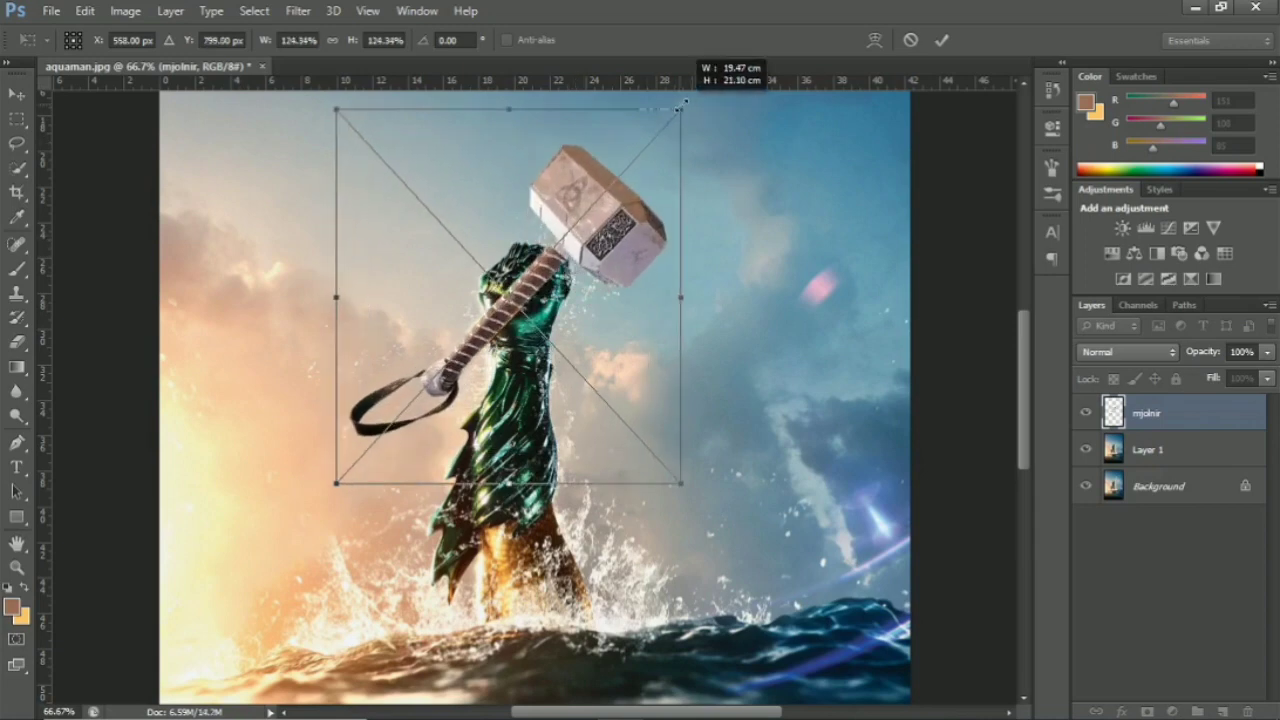
key("Return")
left_click_drag(610, 250, 623, 235)
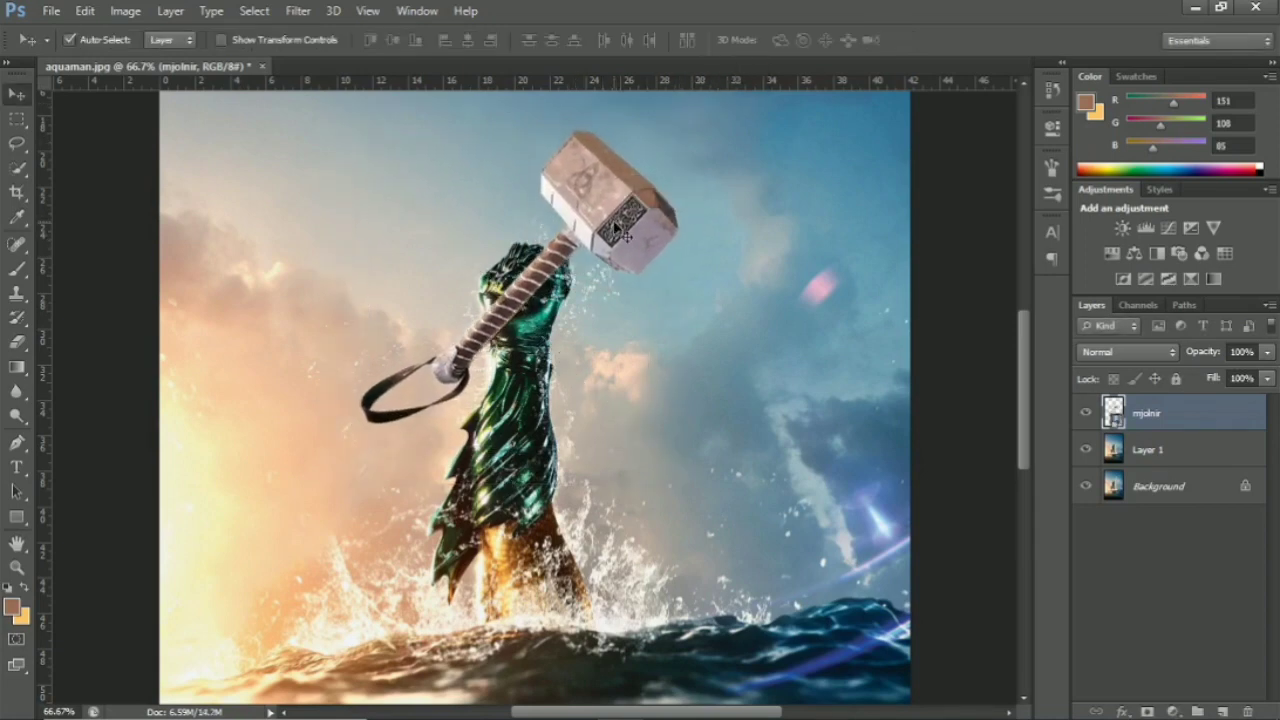
key("ctrl+t")
left_click_drag(687, 476, 712, 486)
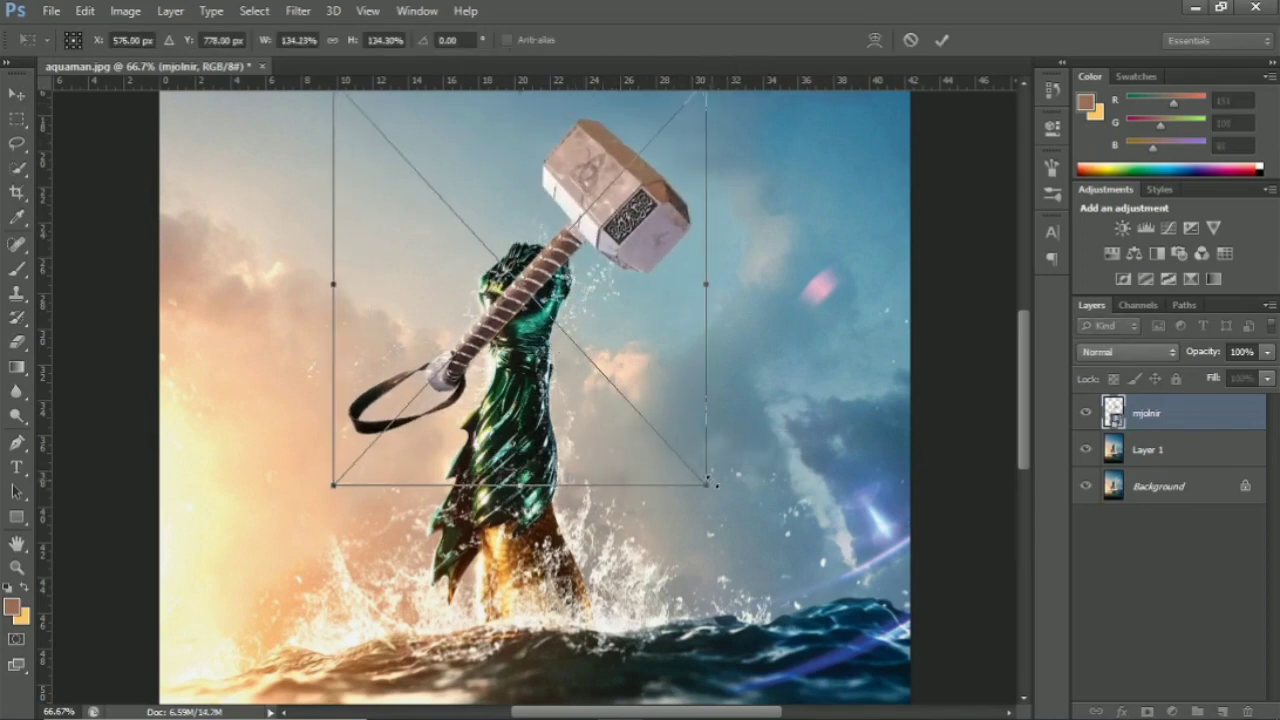
key("Return")
Hide the mjolnir layer and zoom in close on the fist.
key("ctrl+minus")
key("ctrl+minus")
key("ctrl+minus")
key("ctrl+plus")
key("ctrl+plus")
key("ctrl+plus")
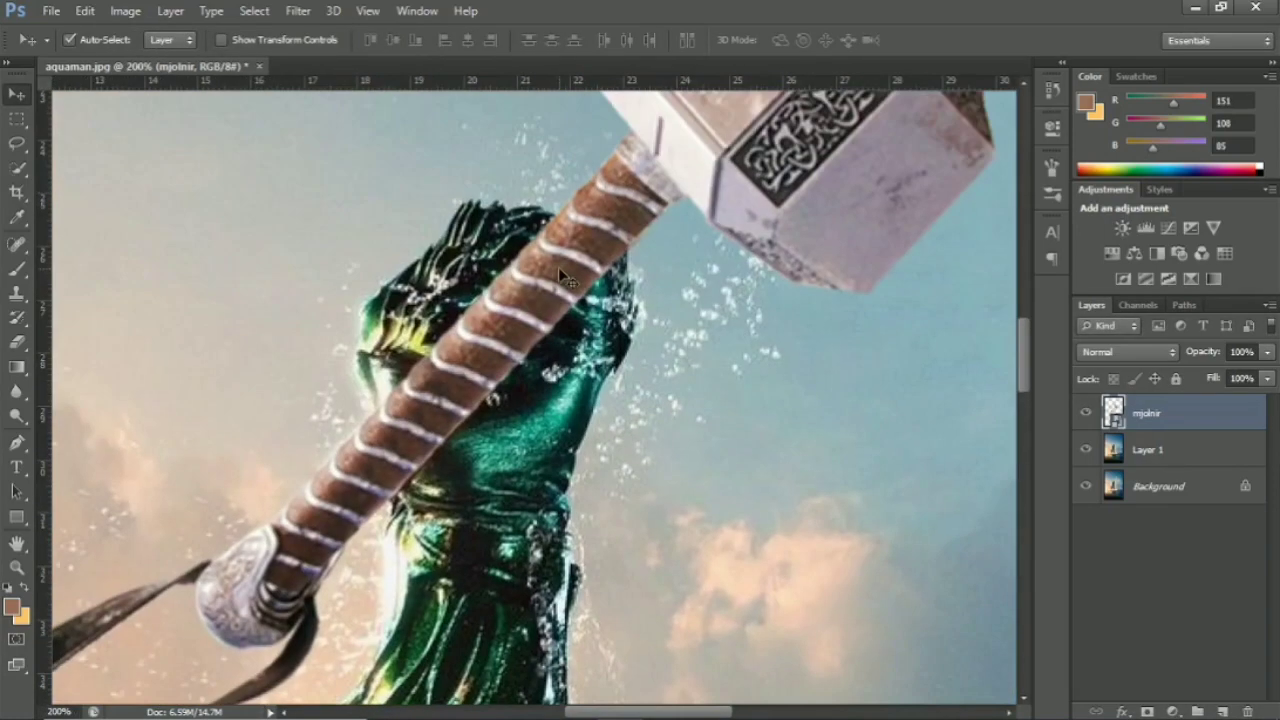
left_click(1086, 412)
key("ctrl+plus")
left_click(16, 143)
Copy the traced fist to Layer 2 and move it above the mjolnir layer.
left_click_drag(236, 372, 558, 418)
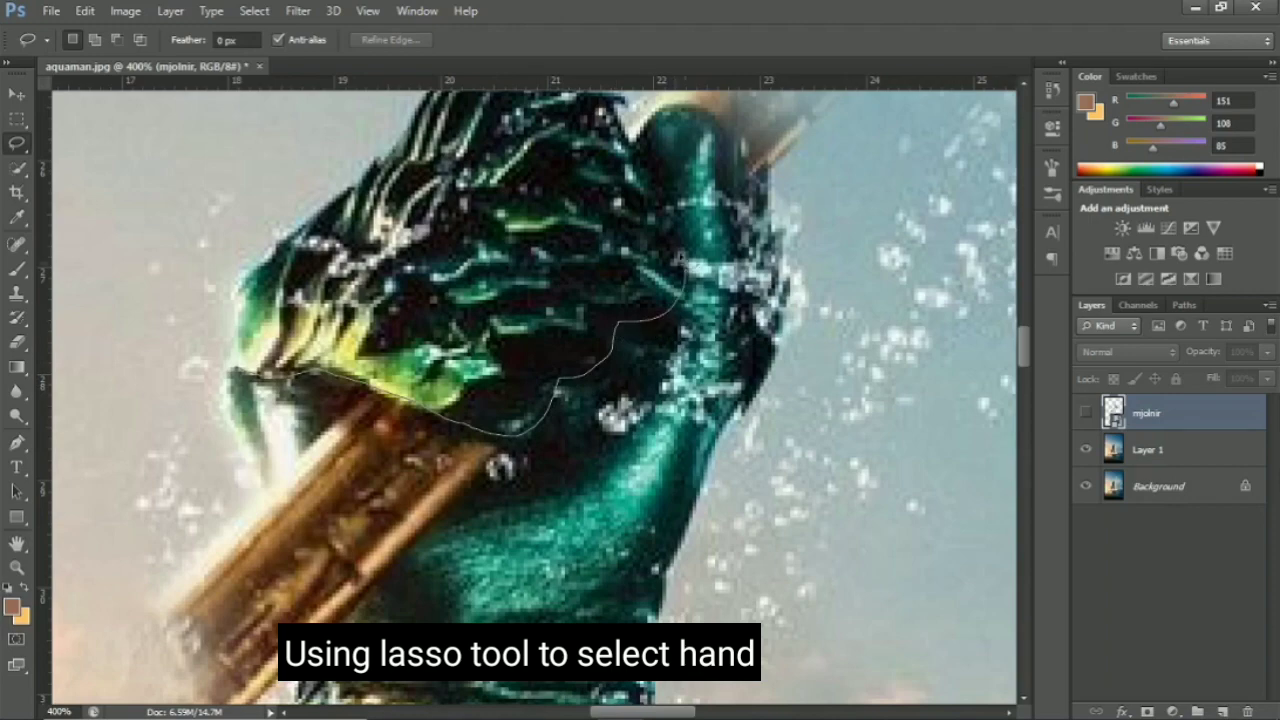
left_click_drag(624, 119, 631, 238)
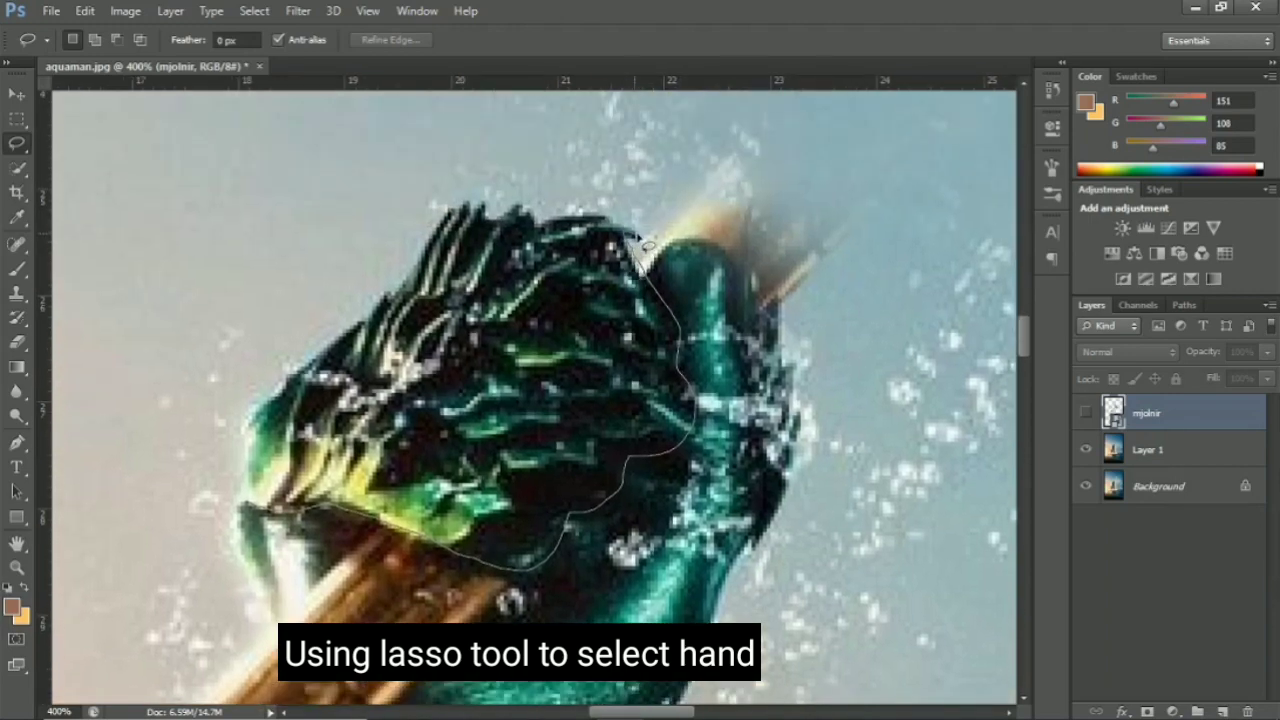
left_click_drag(336, 188, 236, 380)
left_click(1163, 450)
key("ctrl+j")
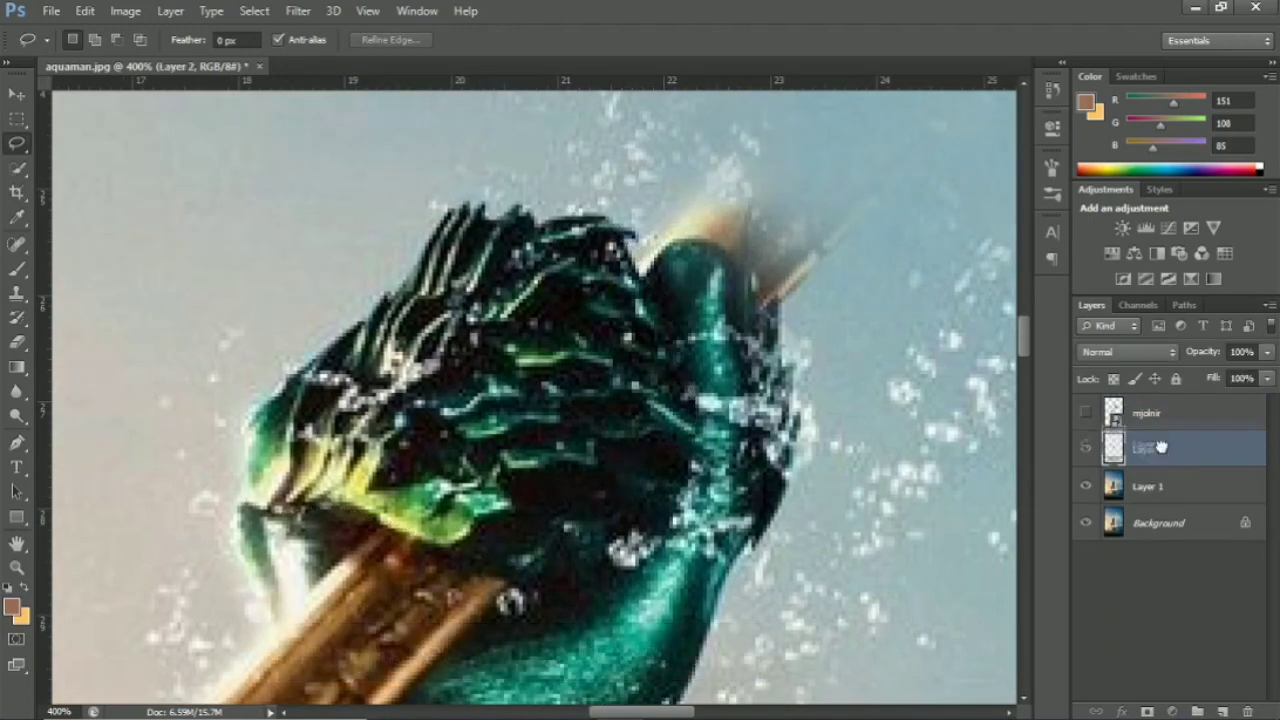
left_click_drag(1163, 448, 1160, 405)
left_click(1086, 449)
key("ctrl+0")
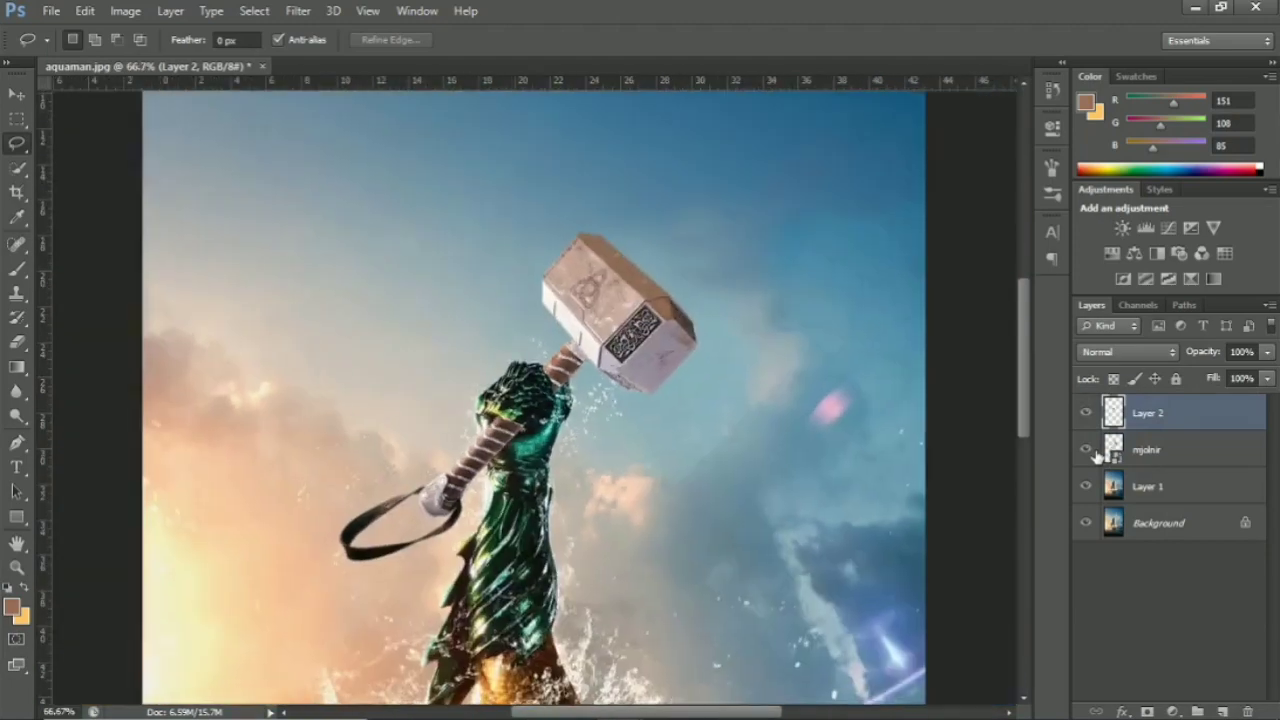
key("ctrl+plus")
key("ctrl+plus")
key("ctrl+plus")
Copy the thumb area to Layer 3 above mjolnir, with the hammer visible again.
left_click(1086, 449)
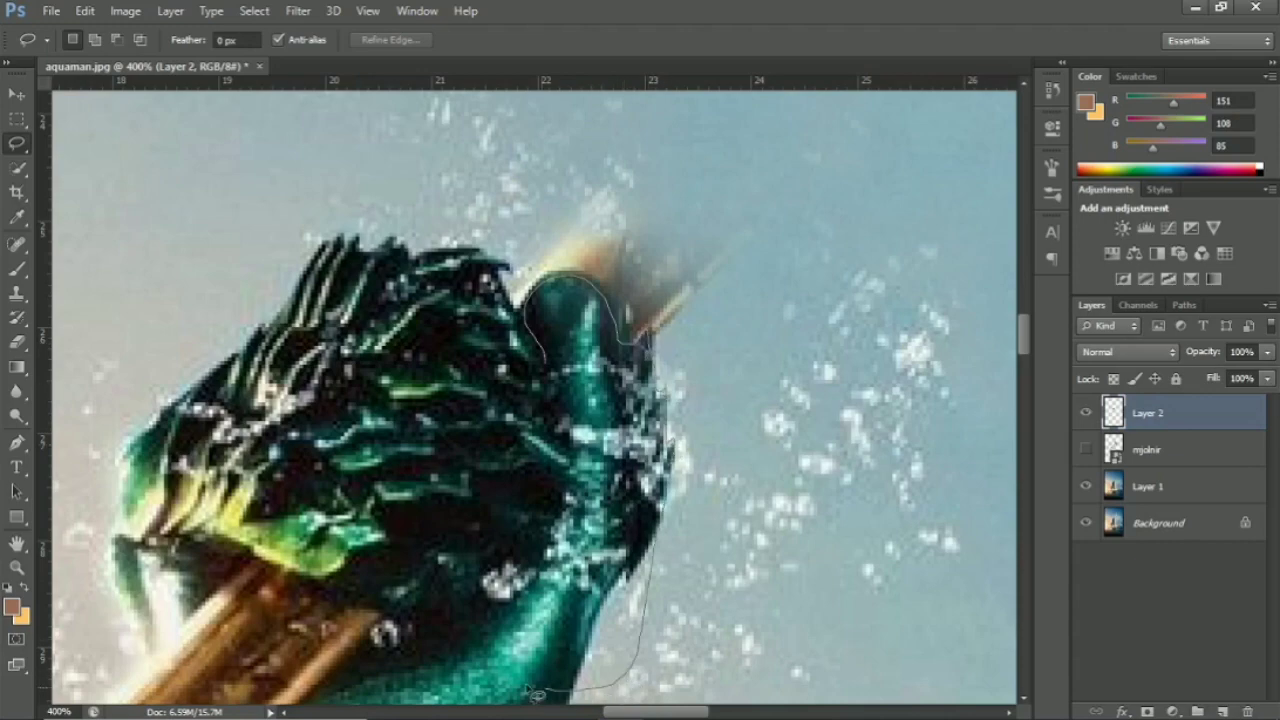
left_click(1180, 486)
key("ctrl+j")
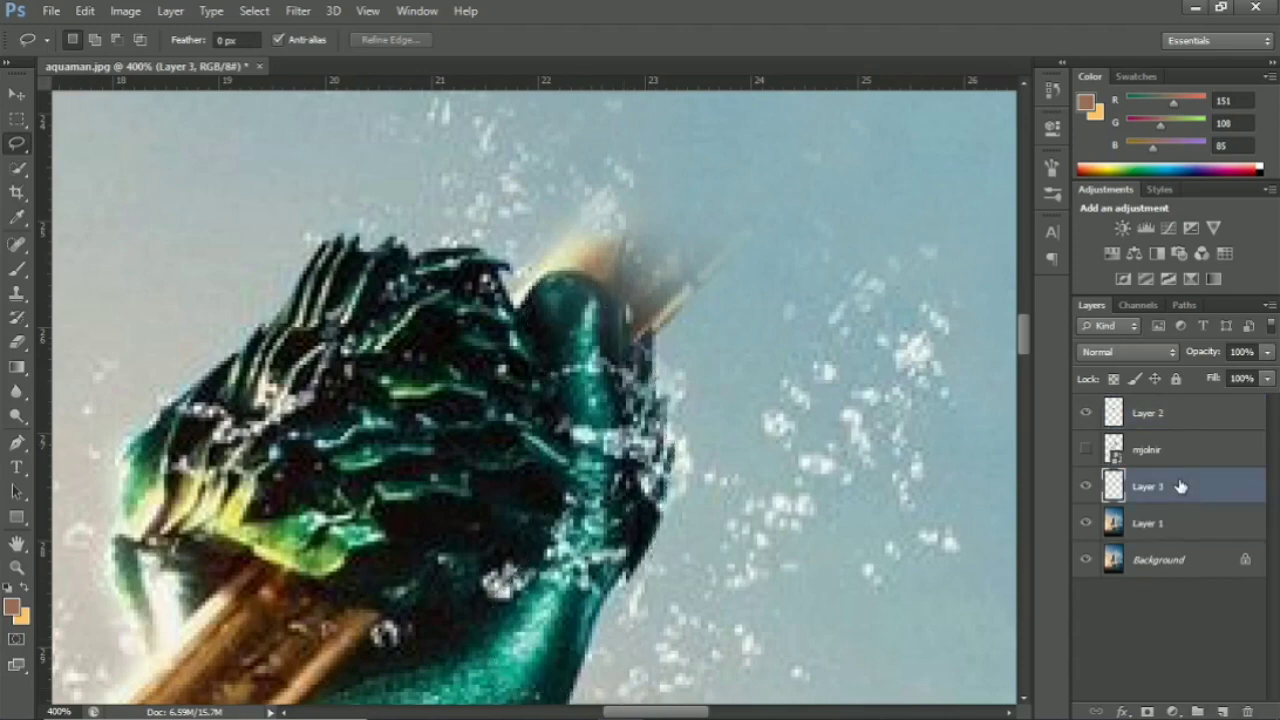
left_click_drag(1180, 486, 1180, 449)
left_click(1086, 486)
key("ctrl+1")
key("ctrl+0")
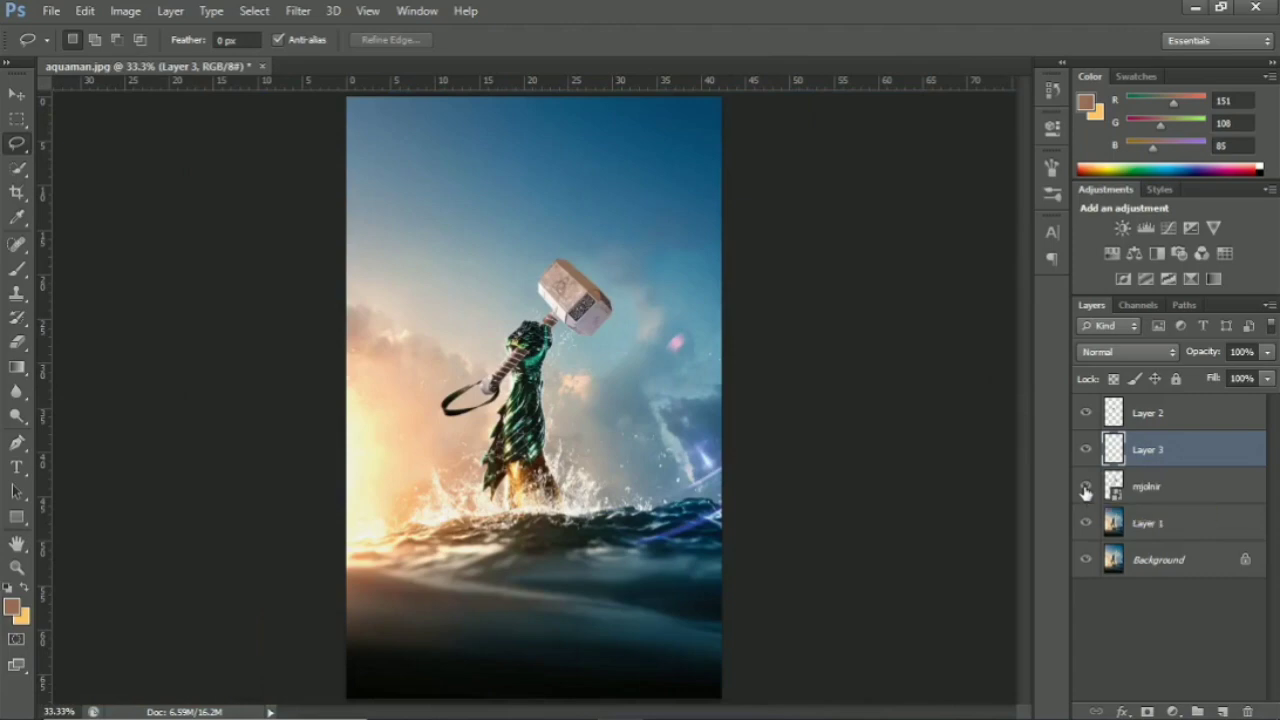
Add a clipped Brightness/Contrast adjustment to the mjolnir layer.
key("ctrl+plus")
key("ctrl+plus")
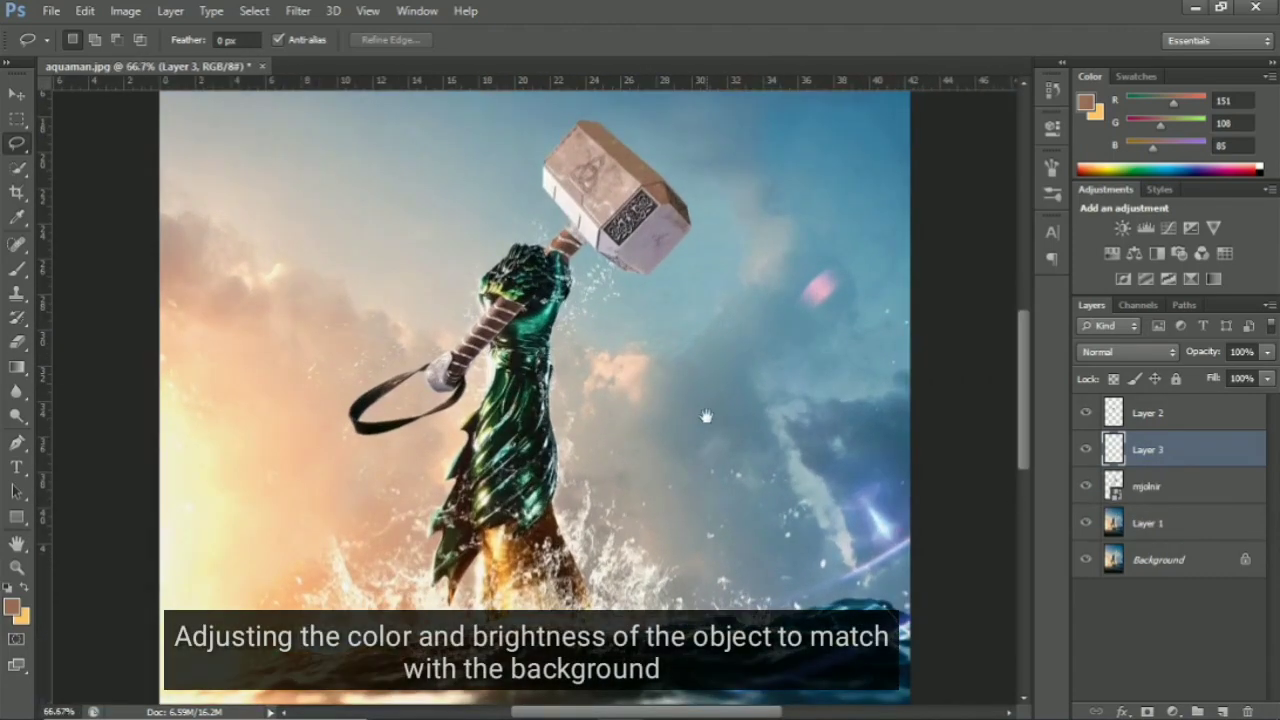
left_click(1150, 486)
key("ctrl+minus")
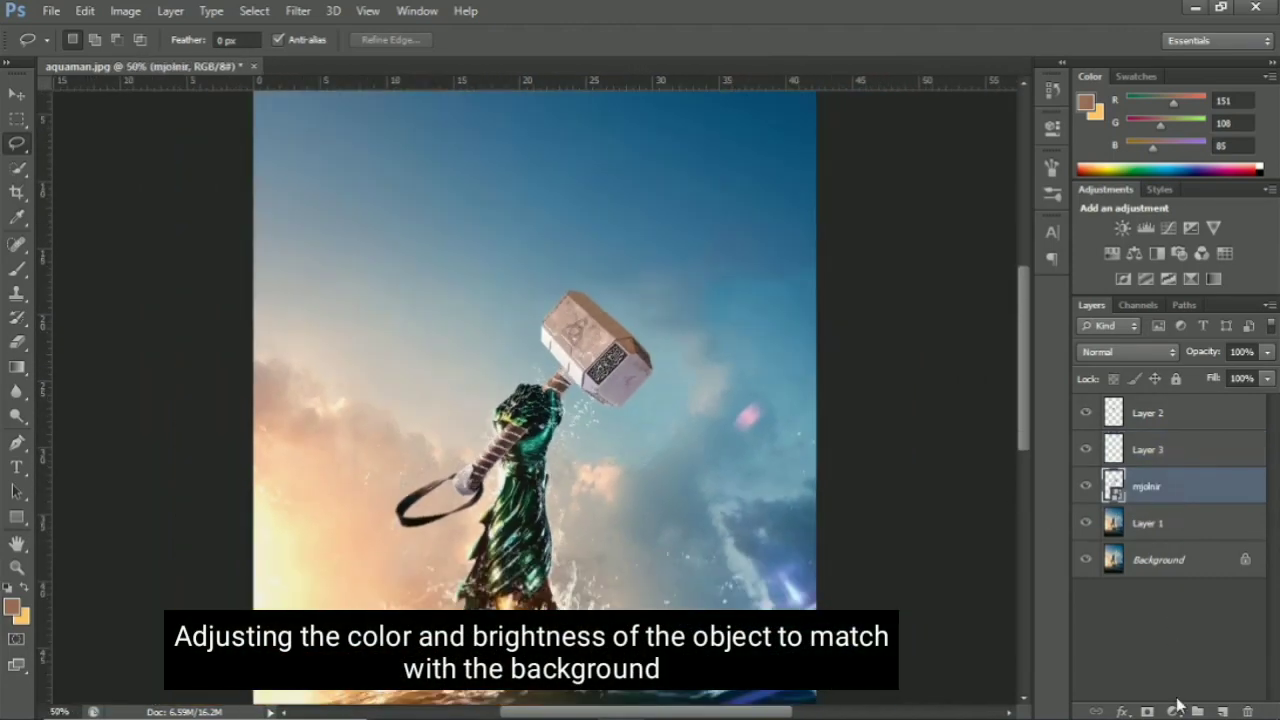
left_click(1172, 711)
left_click(1150, 374)
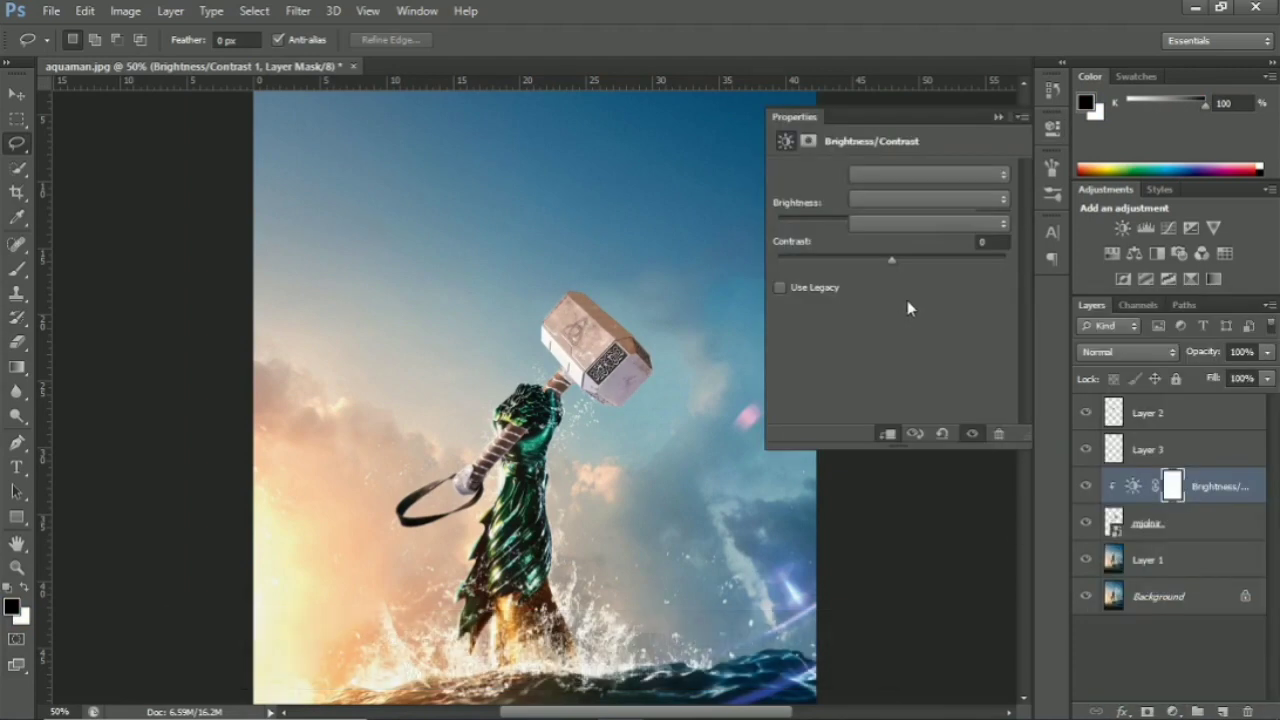
Add a Crisp_Warm.look Color Lookup adjustment to the hammer at 62% opacity.
left_click(912, 322)
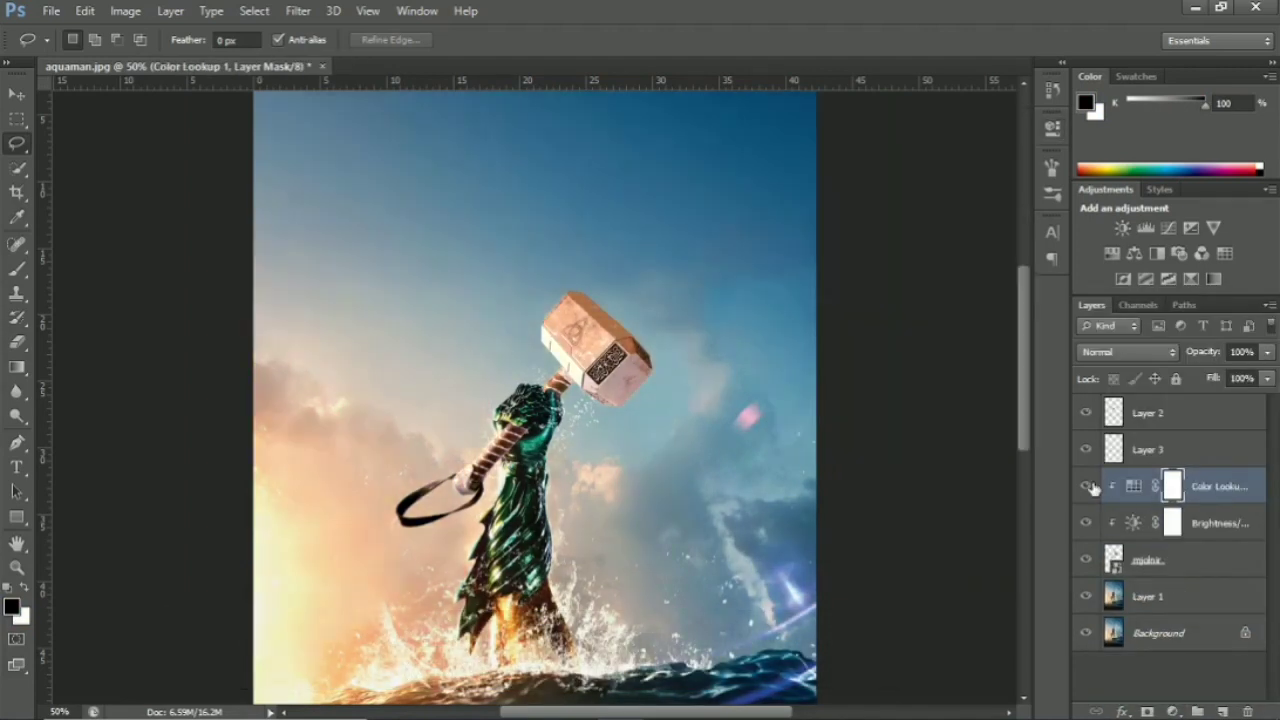
key("ctrl+minus")
key("6")
key("5")
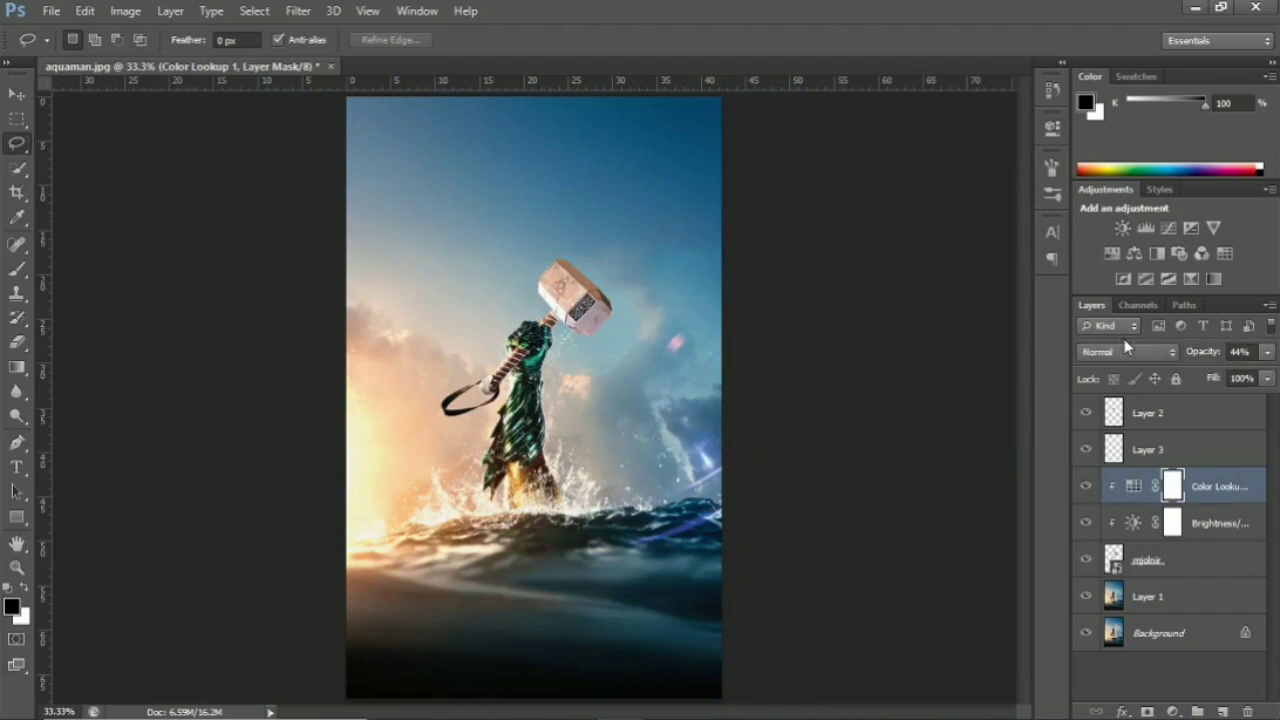
scroll(700, 440, "up", 1)
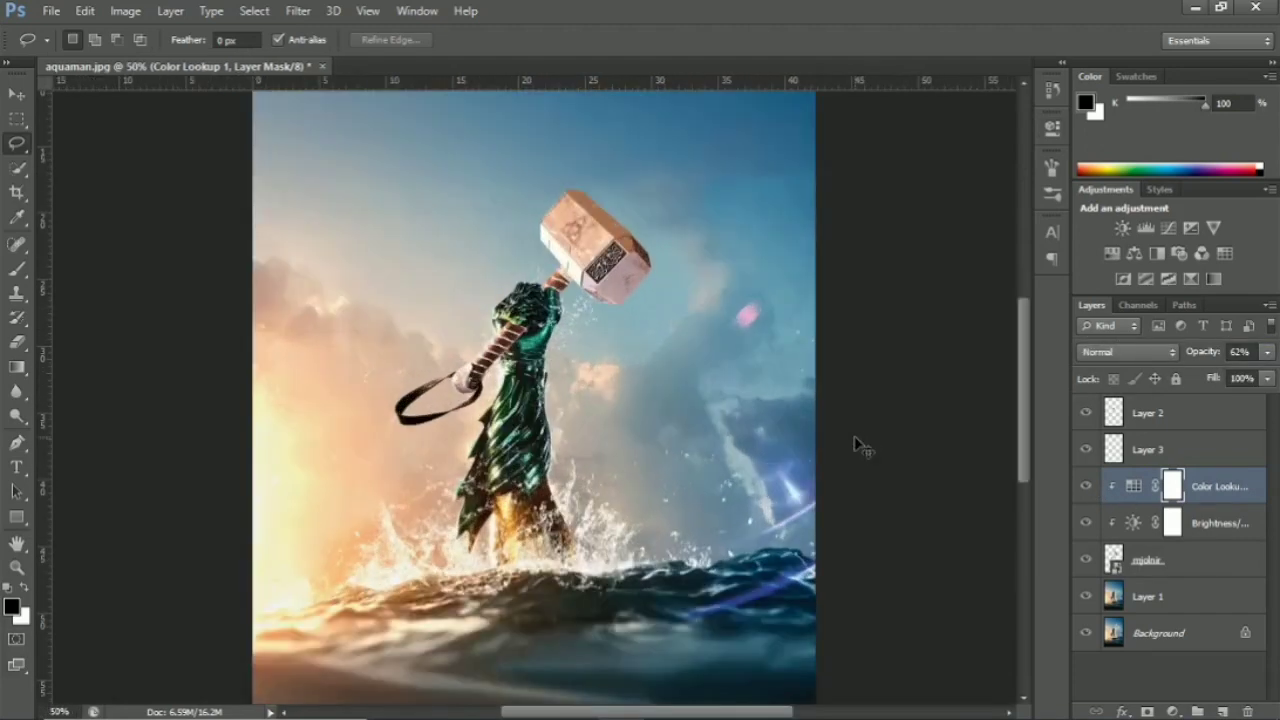
scroll(576, 435, "up", 1)
scroll(576, 445, "up", 1)
scroll(576, 445, "up", 1)
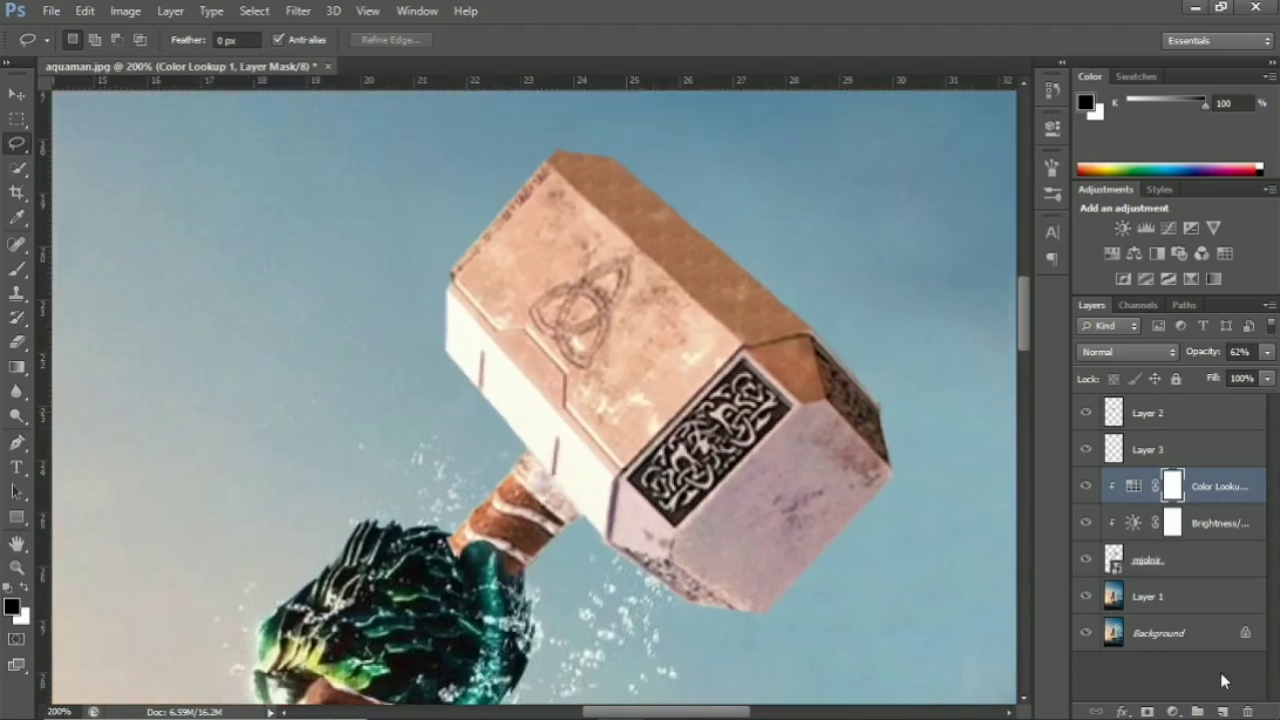
Trace a closed Pen-tool shape around the hammer head.
left_click(1222, 711)
key("p")
left_click(90, 40)
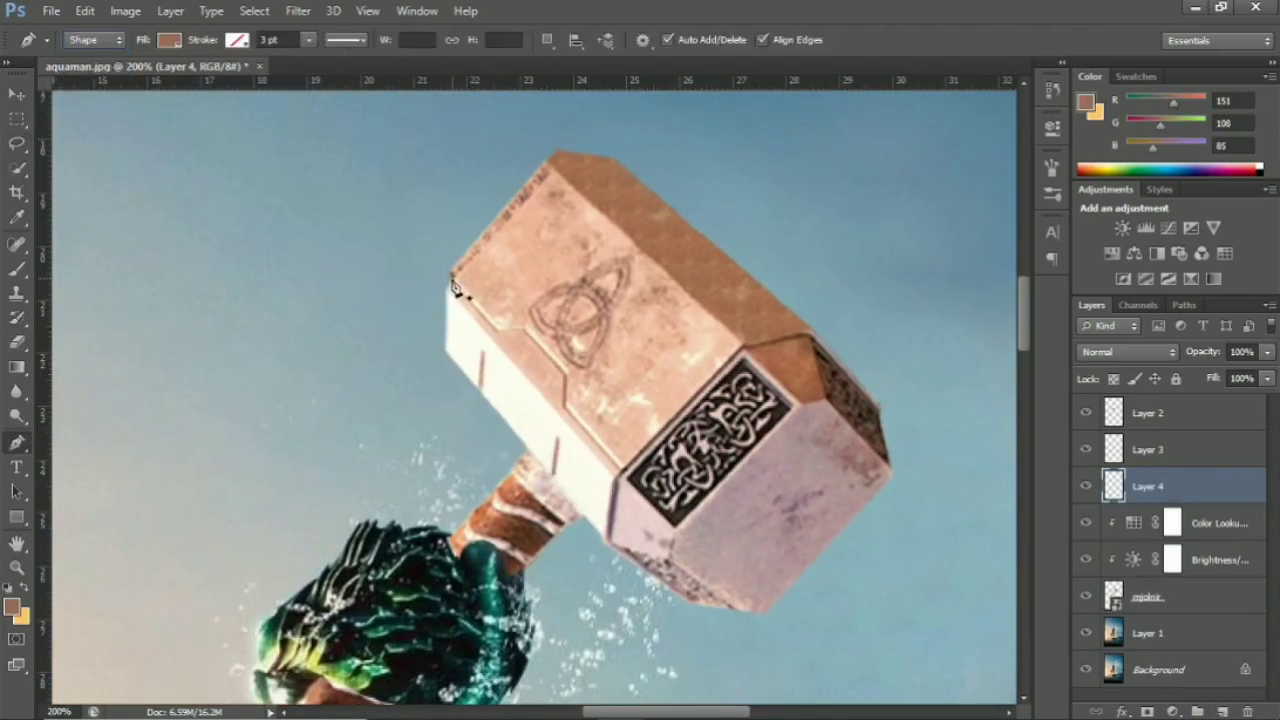
left_click(453, 284)
left_click(555, 152)
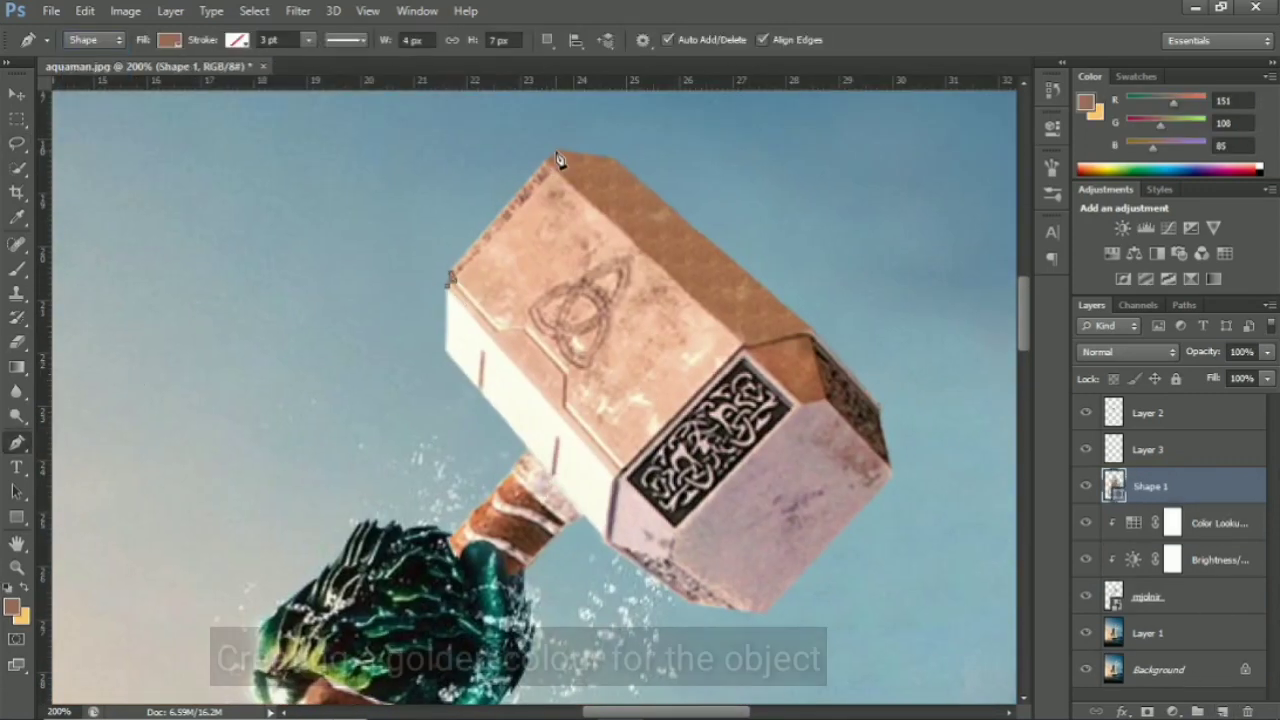
left_click(613, 158)
left_click(810, 325)
left_click(880, 405)
left_click(892, 468)
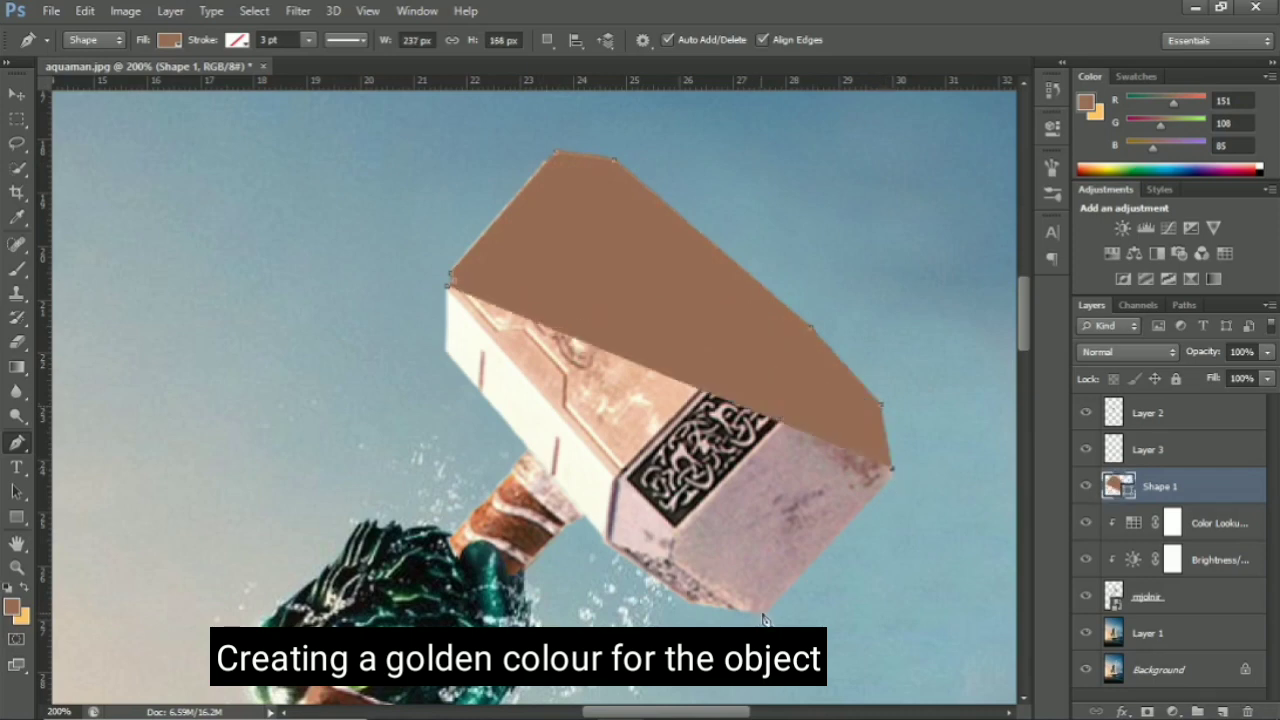
left_click(763, 612)
left_click(694, 606)
left_click(599, 543)
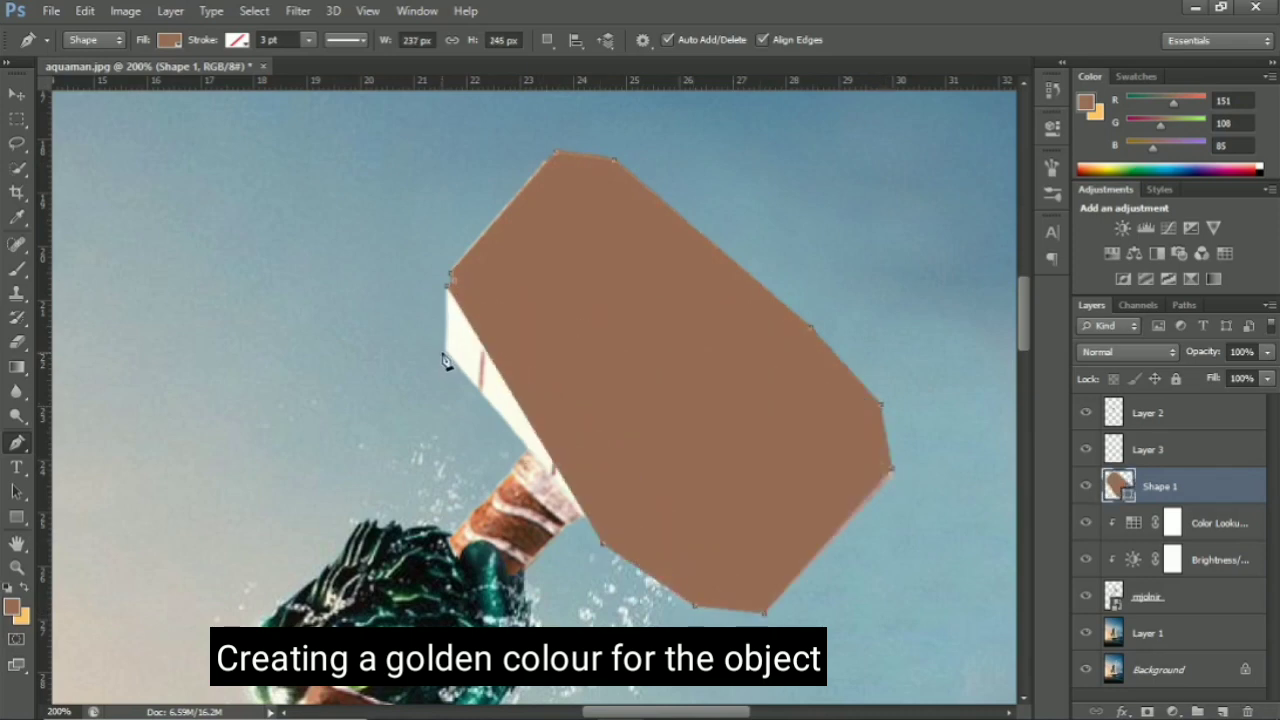
left_click(451, 282)
Fill the shape with #ffc366, blended as Color at 59% opacity.
double_click(1118, 486)
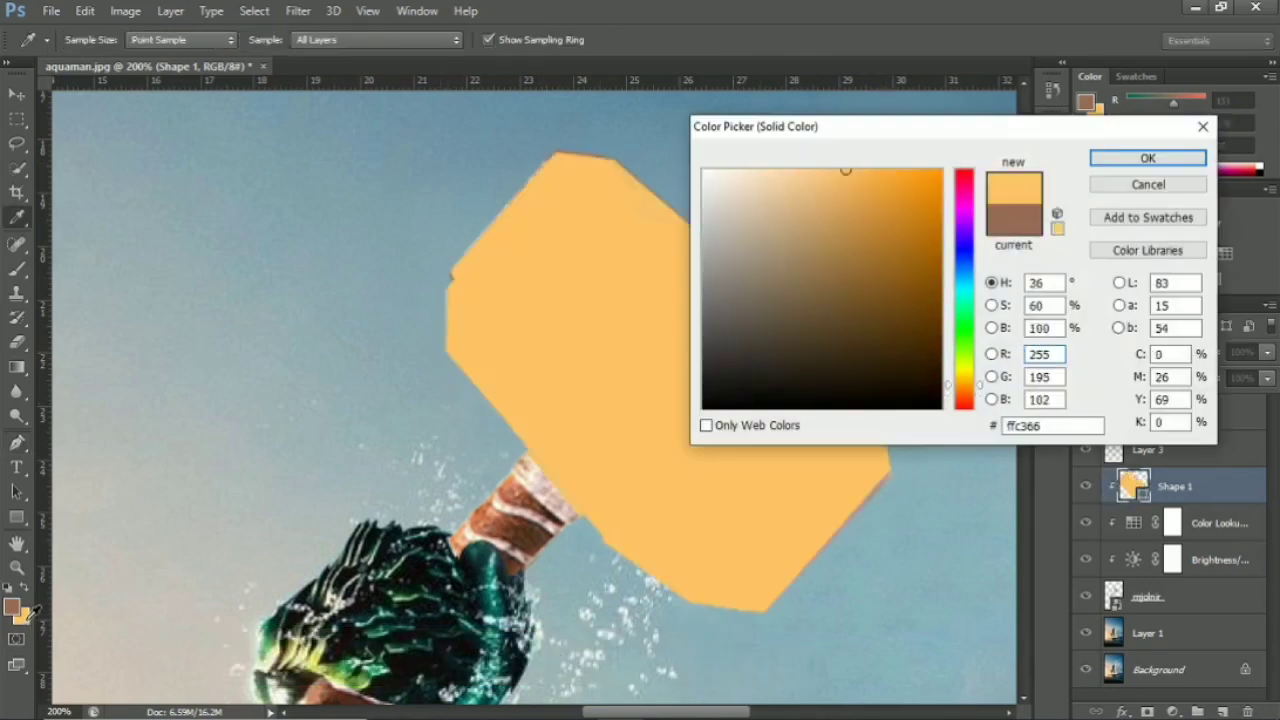
left_click(1148, 158)
left_click(1128, 351)
left_click(1106, 457)
key("ctrl+minus")
key("ctrl+minus")
key("ctrl+minus")
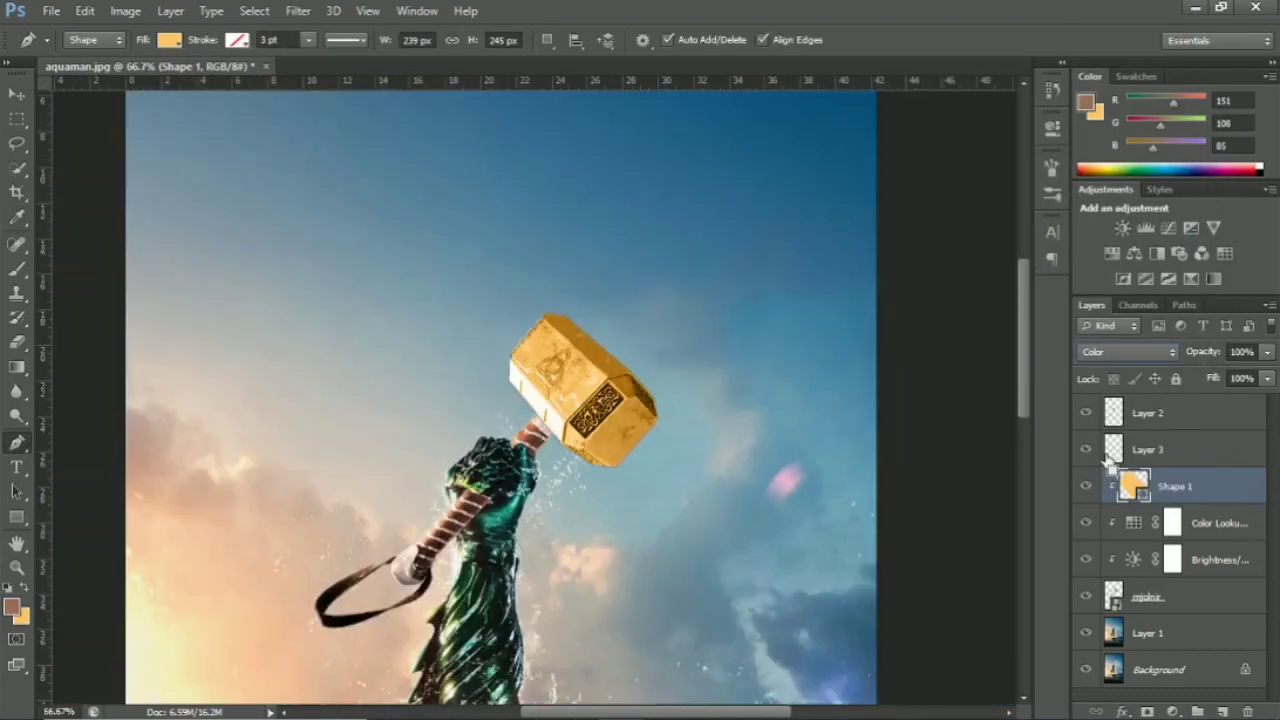
key("ctrl+minus")
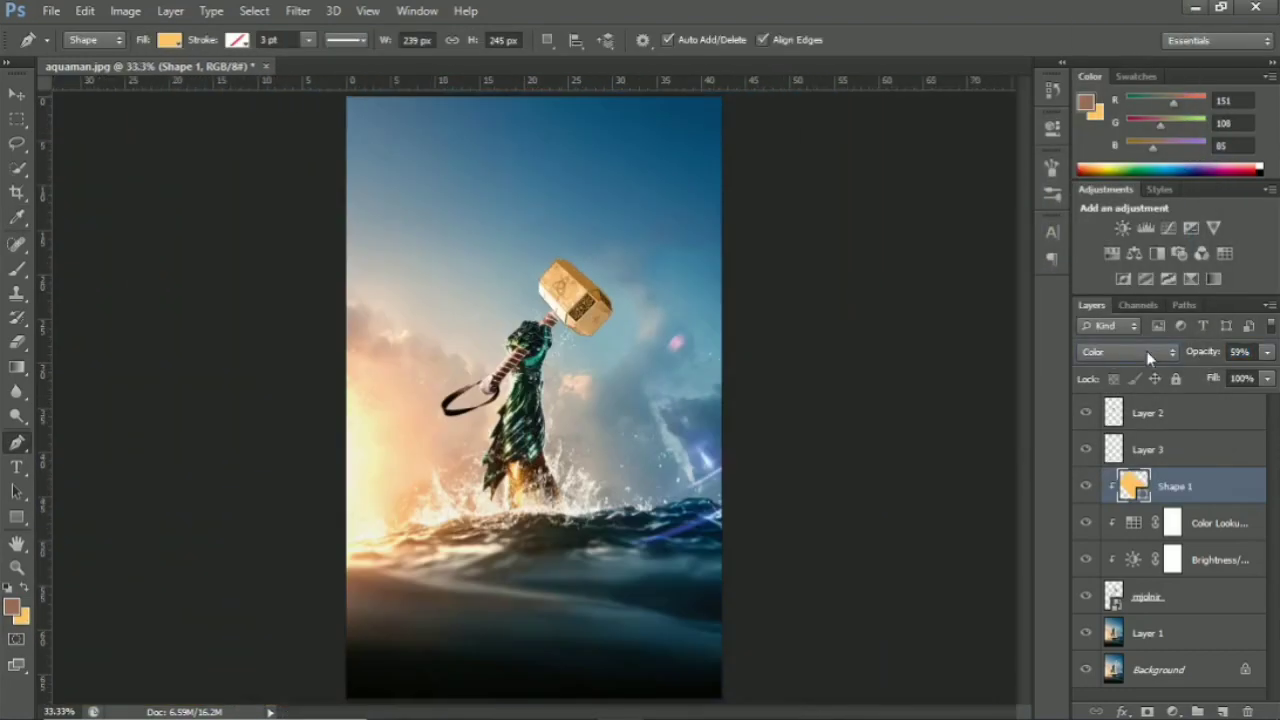
key("ctrl+plus")
key("ctrl+plus")
key("ctrl+plus")
key("ctrl+plus")
key("ctrl+plus")
key("v")
key("ctrl+minus")
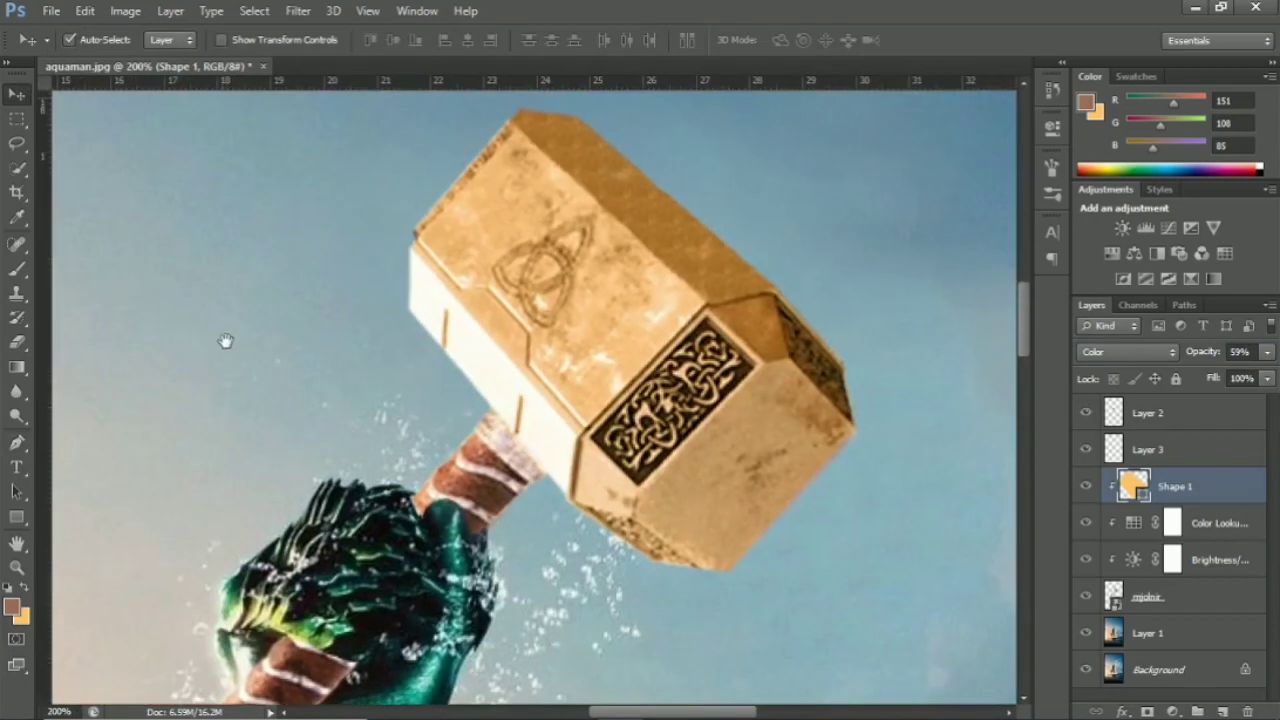
key("ctrl+plus")
key("ctrl+plus")
key("ctrl+minus")
key("ctrl+minus")
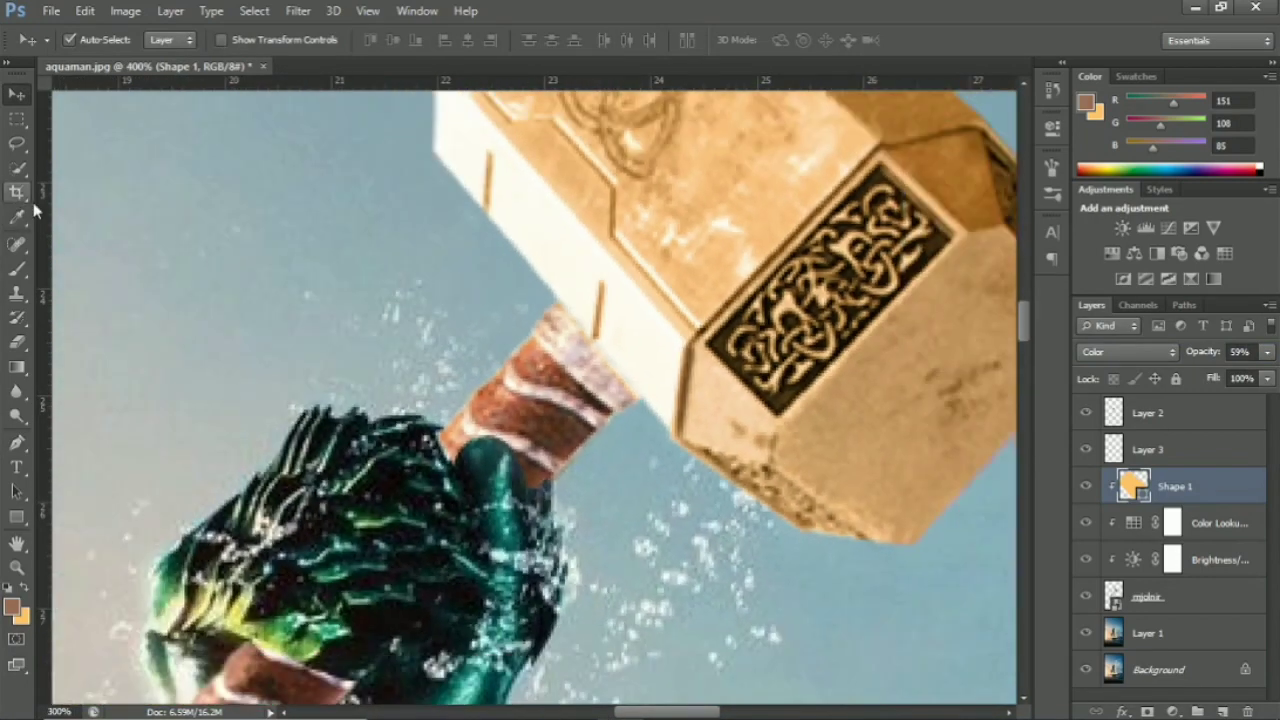
key("ctrl+minus")
key("ctrl+minus")
key("ctrl+minus")
key("ctrl+minus")
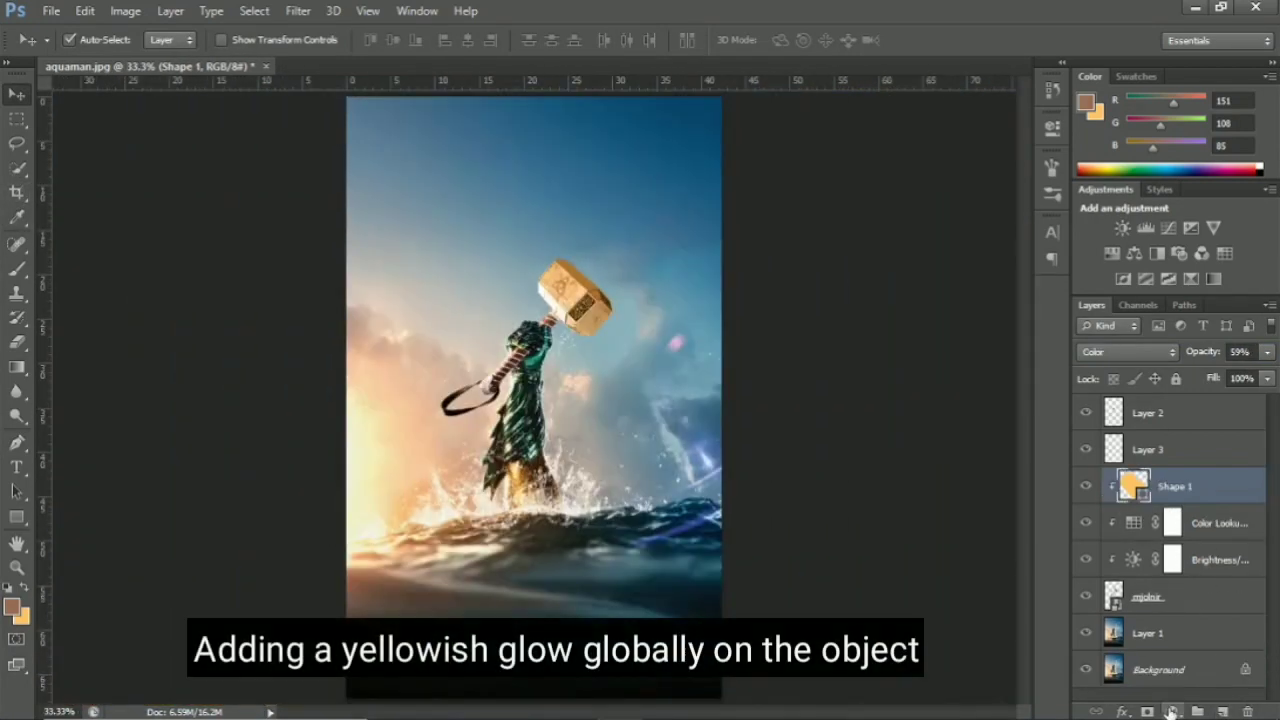
Add a solid yellow Color Fill clipped to the gold shape, blended as Color.
left_click(1172, 711)
left_click(1130, 300)
left_click(920, 230)
left_click(1143, 157)
key("ctrl+alt+g")
left_click(1128, 351)
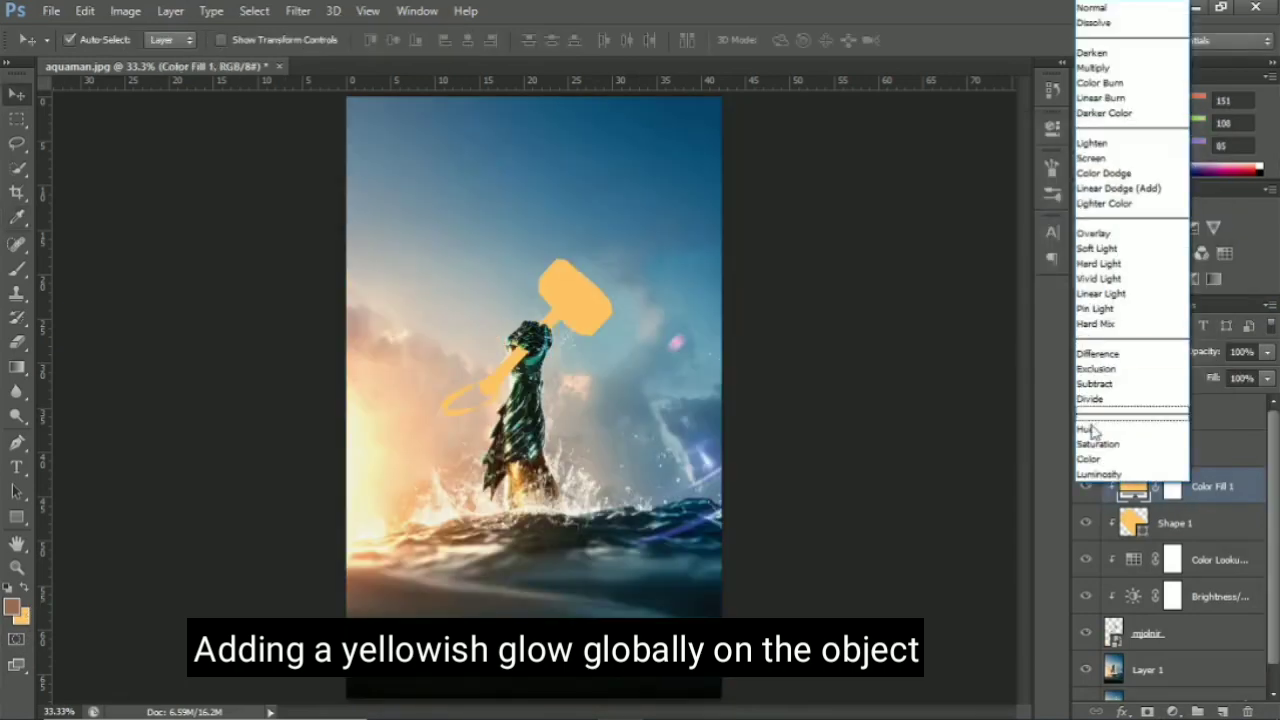
left_click(1100, 462)
key("ctrl+plus")
key("ctrl+plus")
key("ctrl+plus")
Paint black on the fill's mask to remove the yellow tint from the handle and hand.
left_click(1172, 486)
key("b")
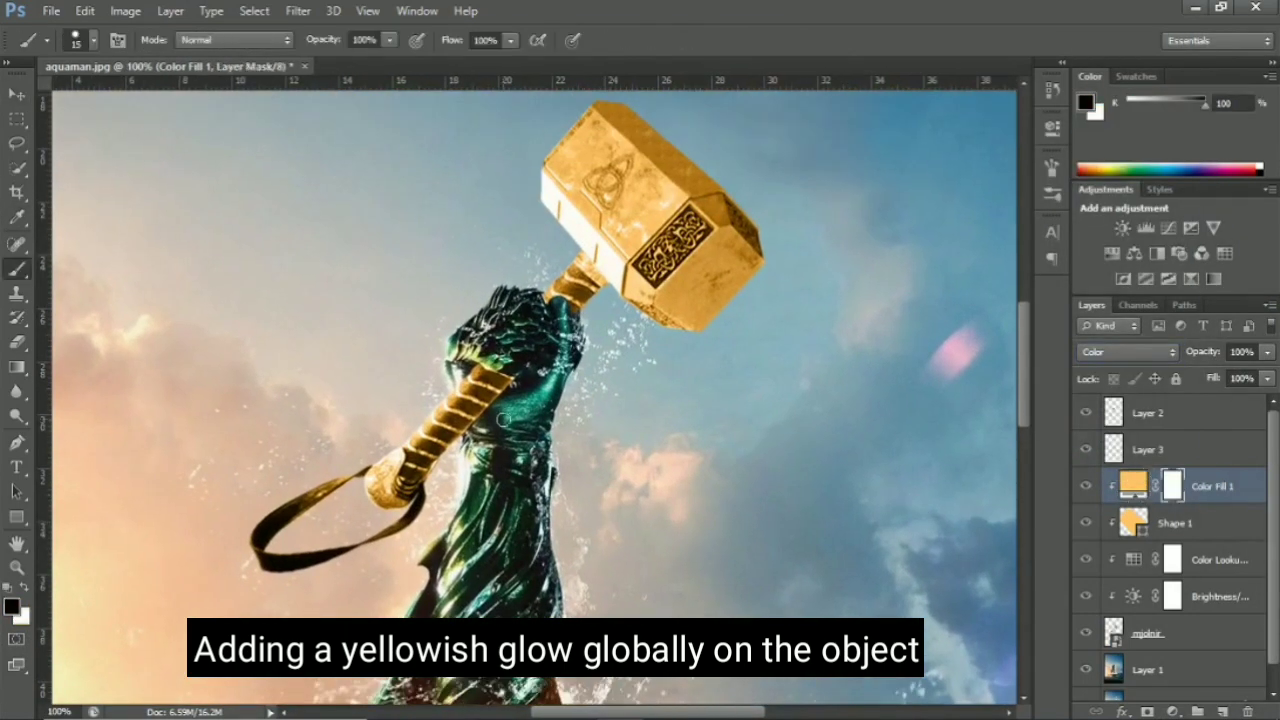
left_click(85, 40)
key("Return")
left_click_drag(400, 480, 428, 505)
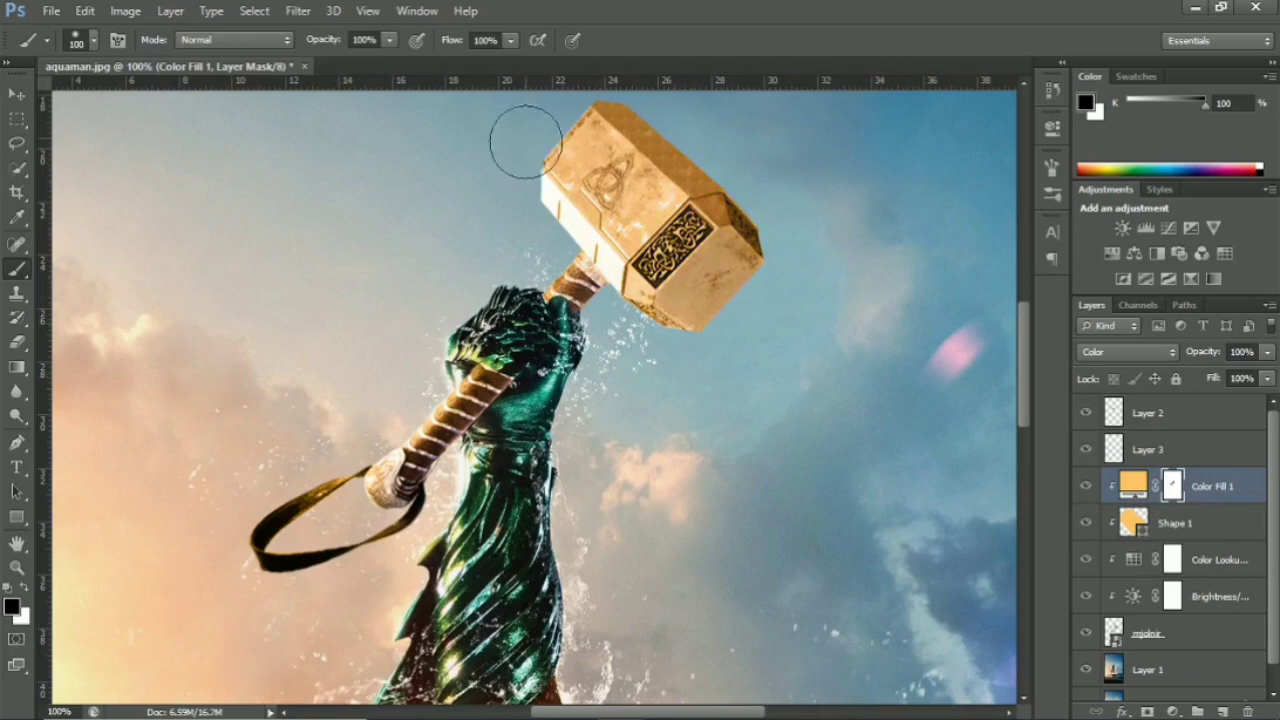
scroll(358, 510, "up", 1)
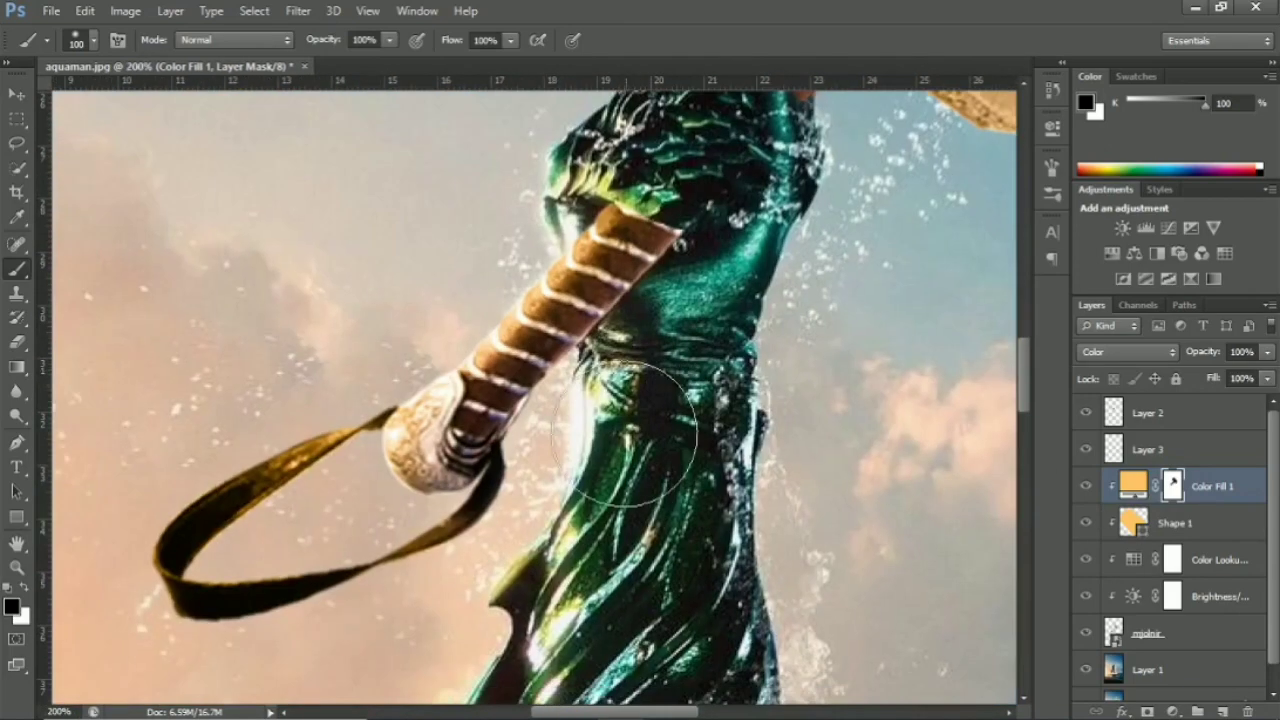
left_click(24, 590)
key("bracketleft")
key("bracketleft")
key("bracketleft")
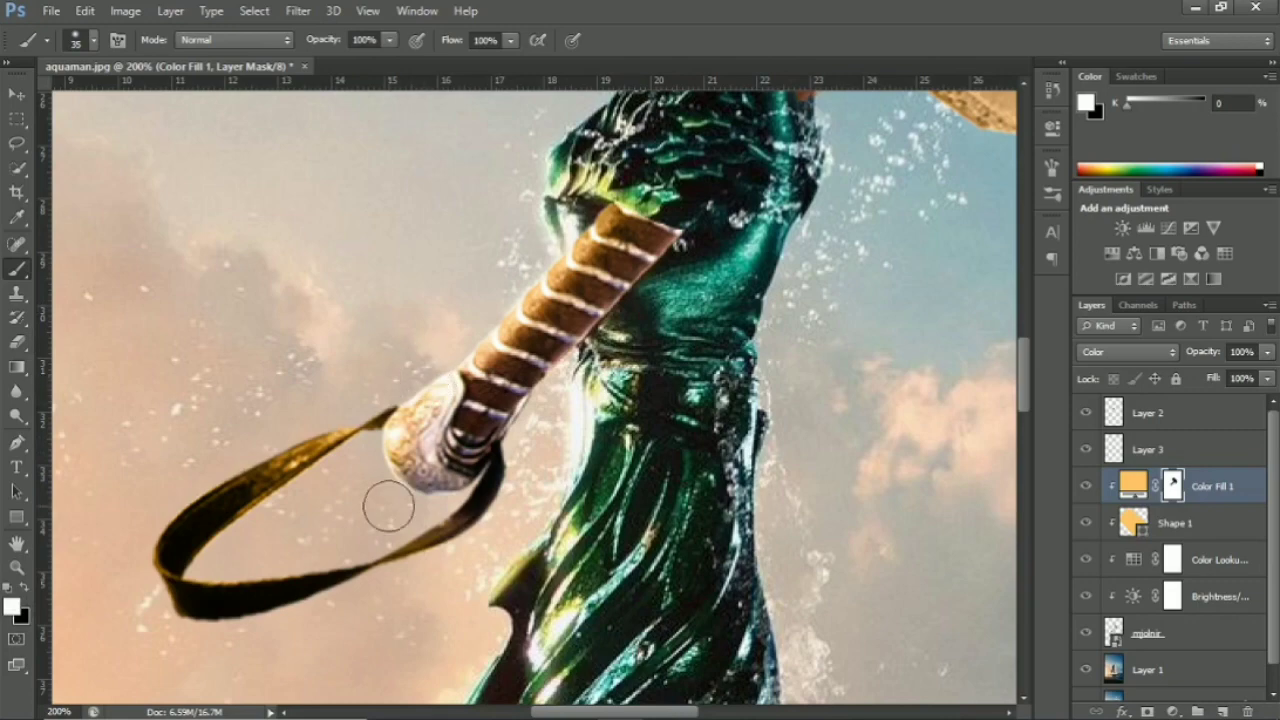
key("x")
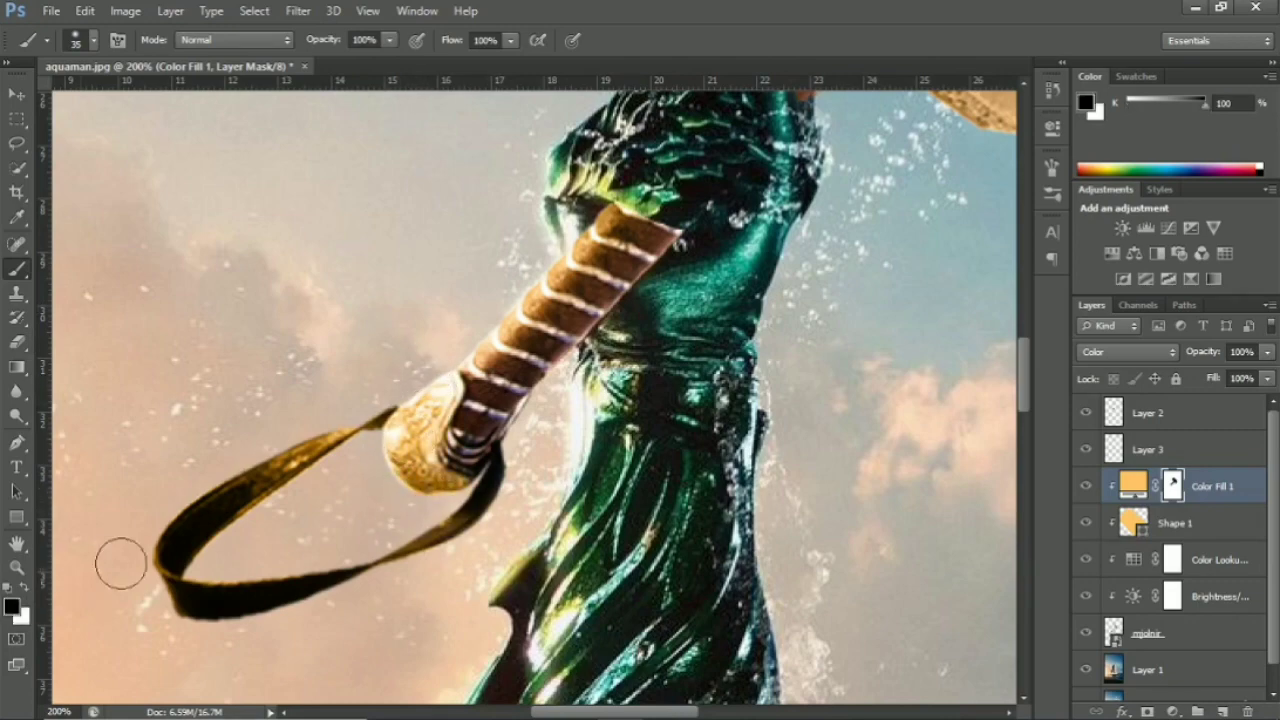
scroll(655, 437, "down", 3)
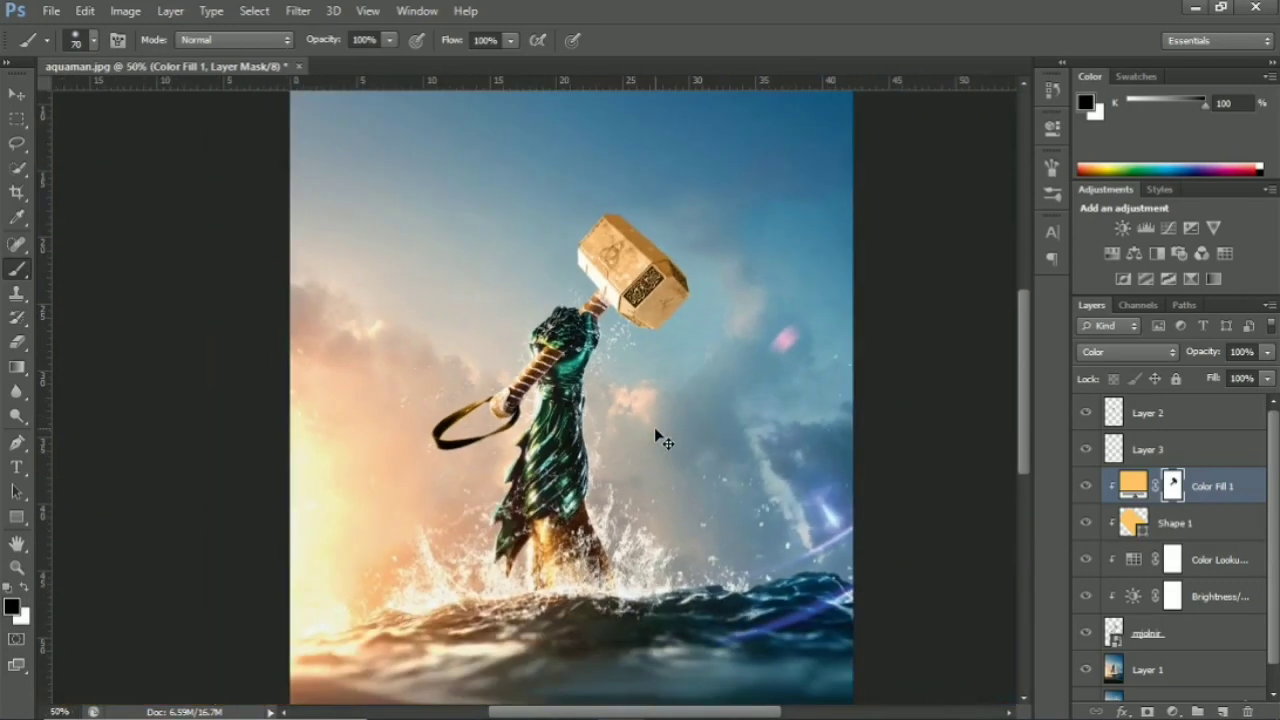
scroll(656, 432, "down", 1)
scroll(657, 440, "up", 1)
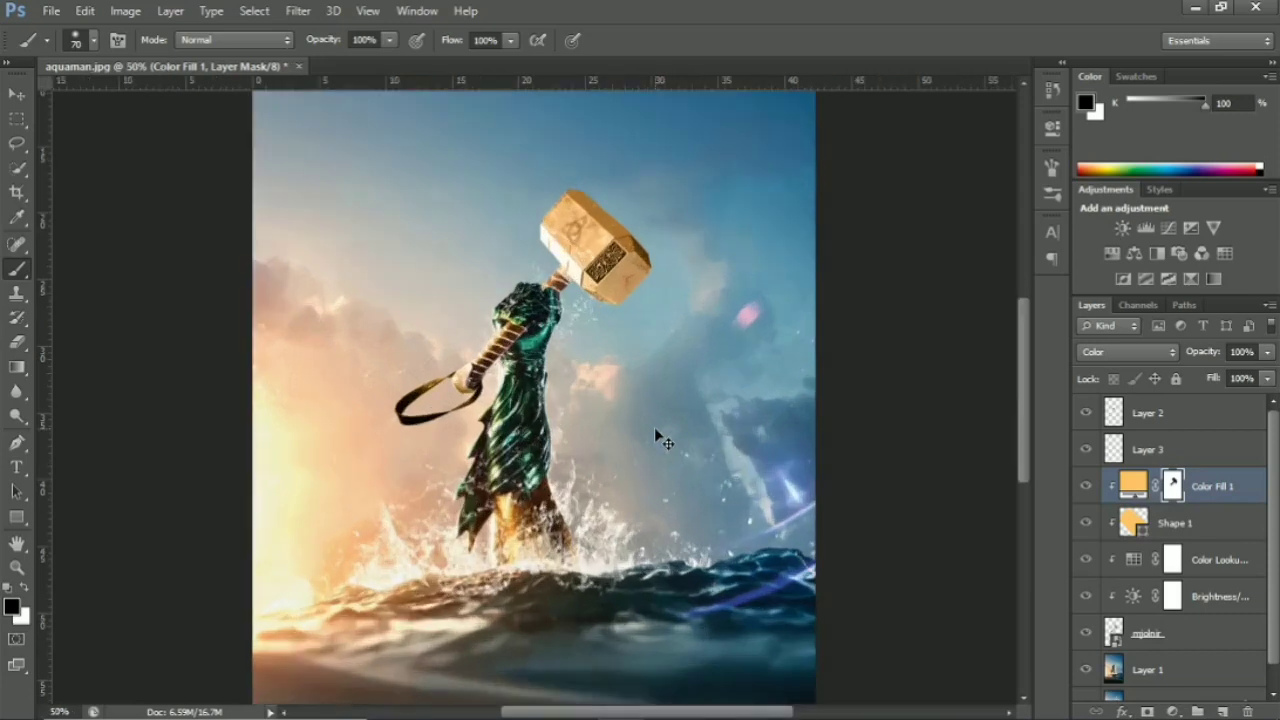
Add a Levels adjustment that brightens the golden fill's highlights.
left_click(1173, 711)
left_click(1150, 395)
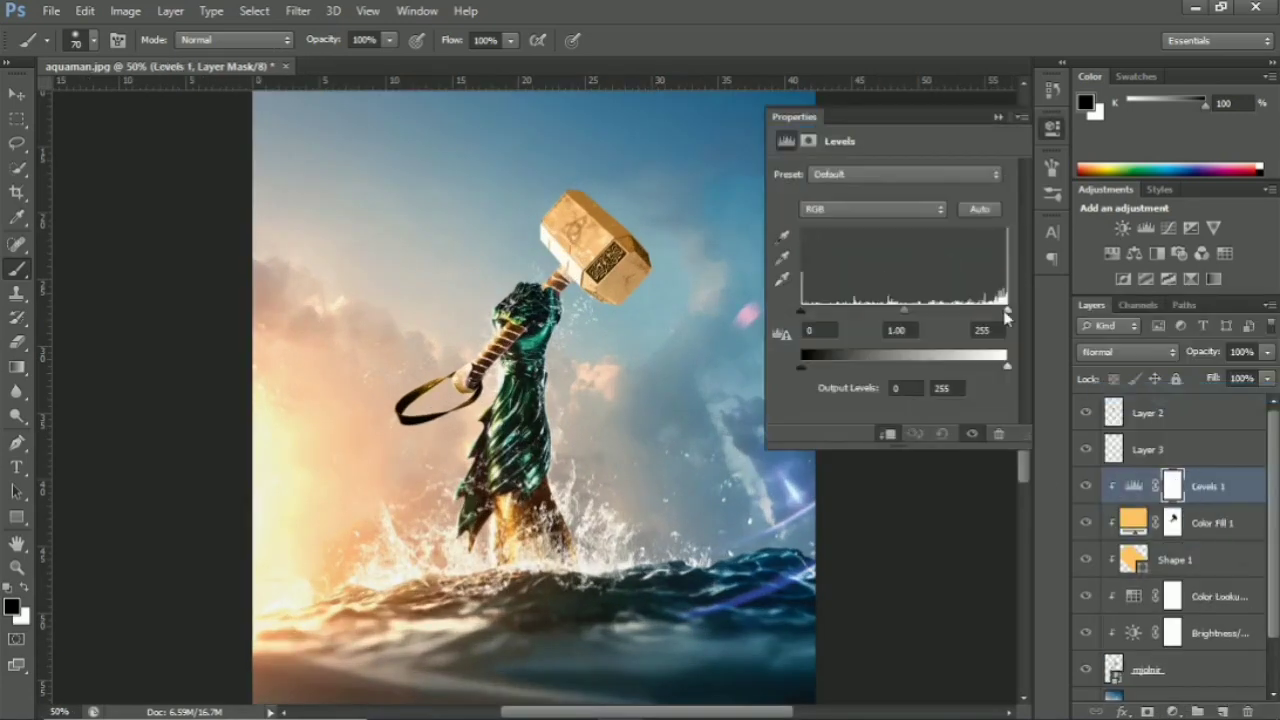
left_click_drag(1007, 312, 990, 313)
left_click(1052, 127)
Zoom in on the fist and create a new empty layer for the shadow.
key("v")
scroll(877, 397, "up", 2)
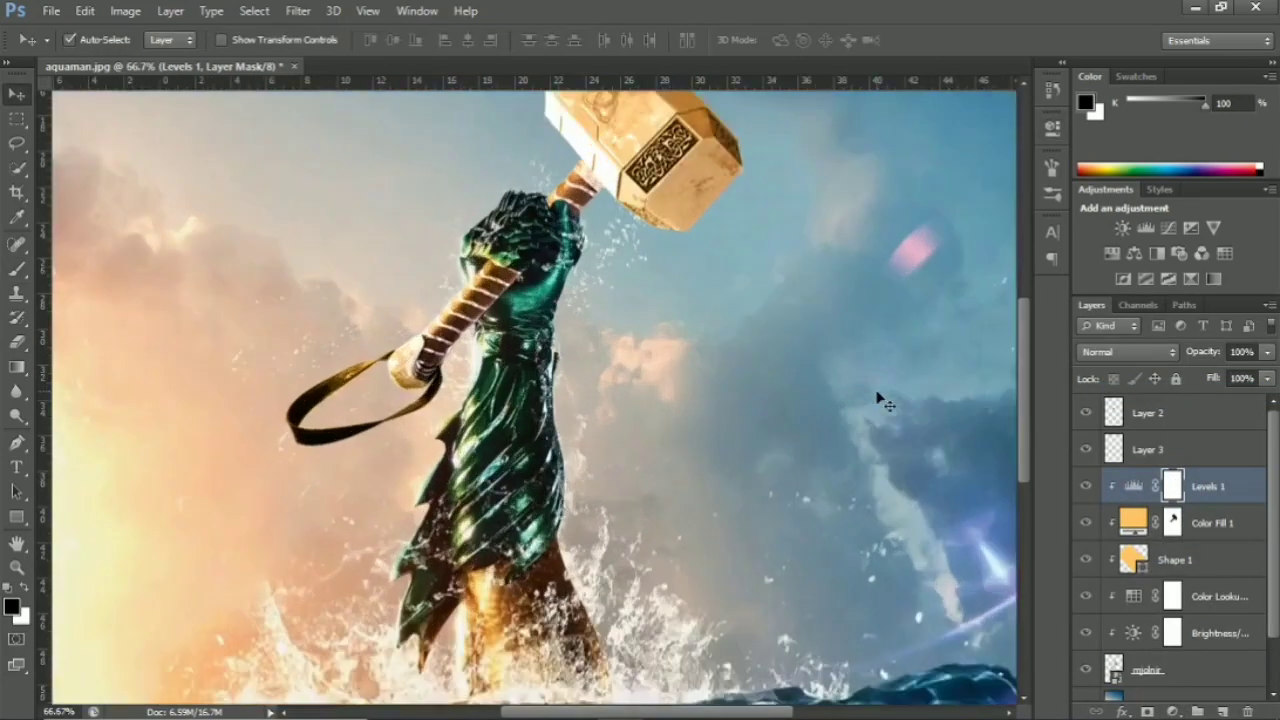
scroll(550, 448, "up", 2)
left_click(1150, 412)
key("ctrl+shift+alt+n")
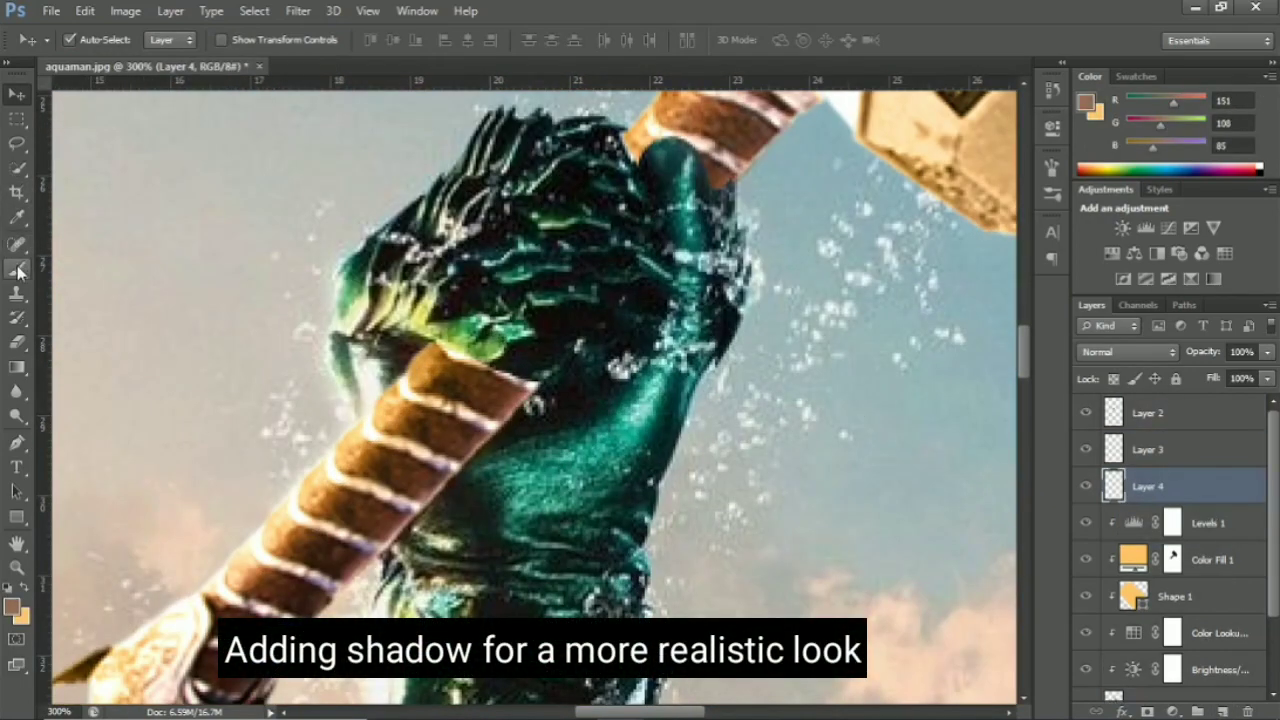
Paint a black shadow on the handle where it enters the fist, left unclipped.
left_click(17, 268)
left_click(12, 606)
left_click(720, 410)
left_click(1143, 157)
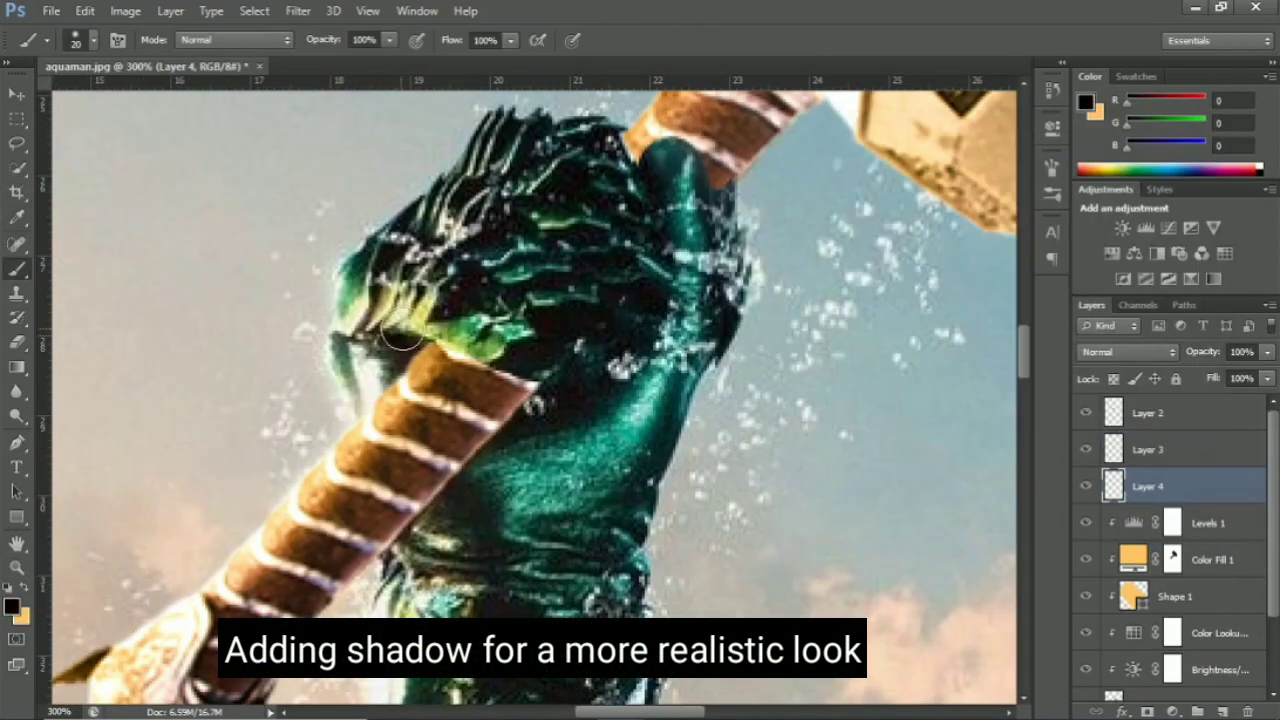
mouse_move(401, 336)
left_mouse_down()
mouse_move(523, 366)
mouse_move(387, 388)
left_mouse_up()
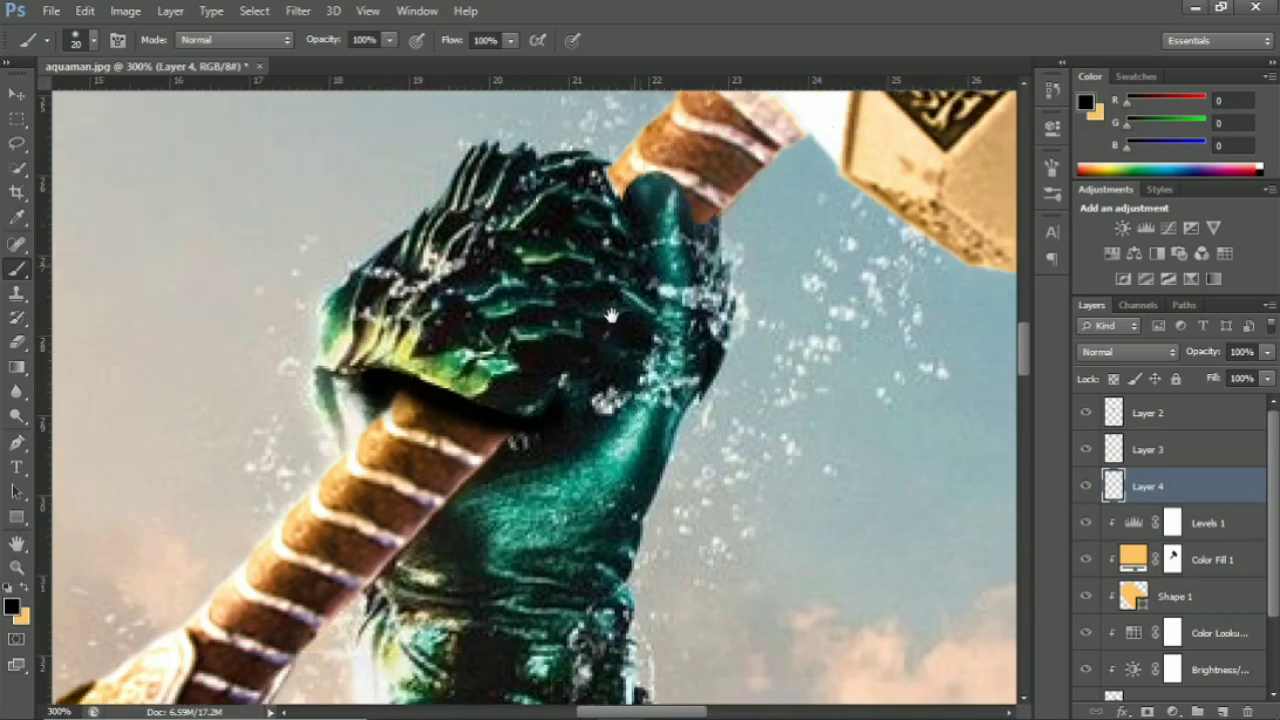
left_click_drag(596, 205, 620, 240)
key("ctrl+alt+g")
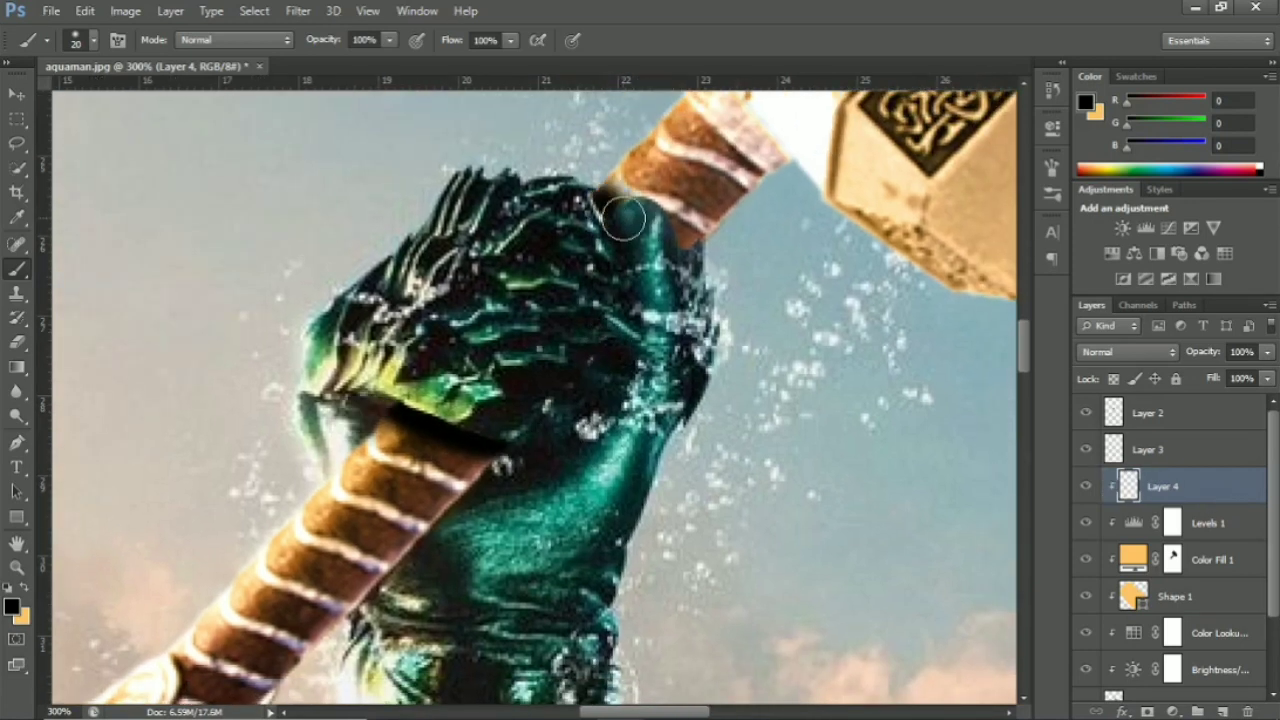
left_click(1163, 485, "alt")
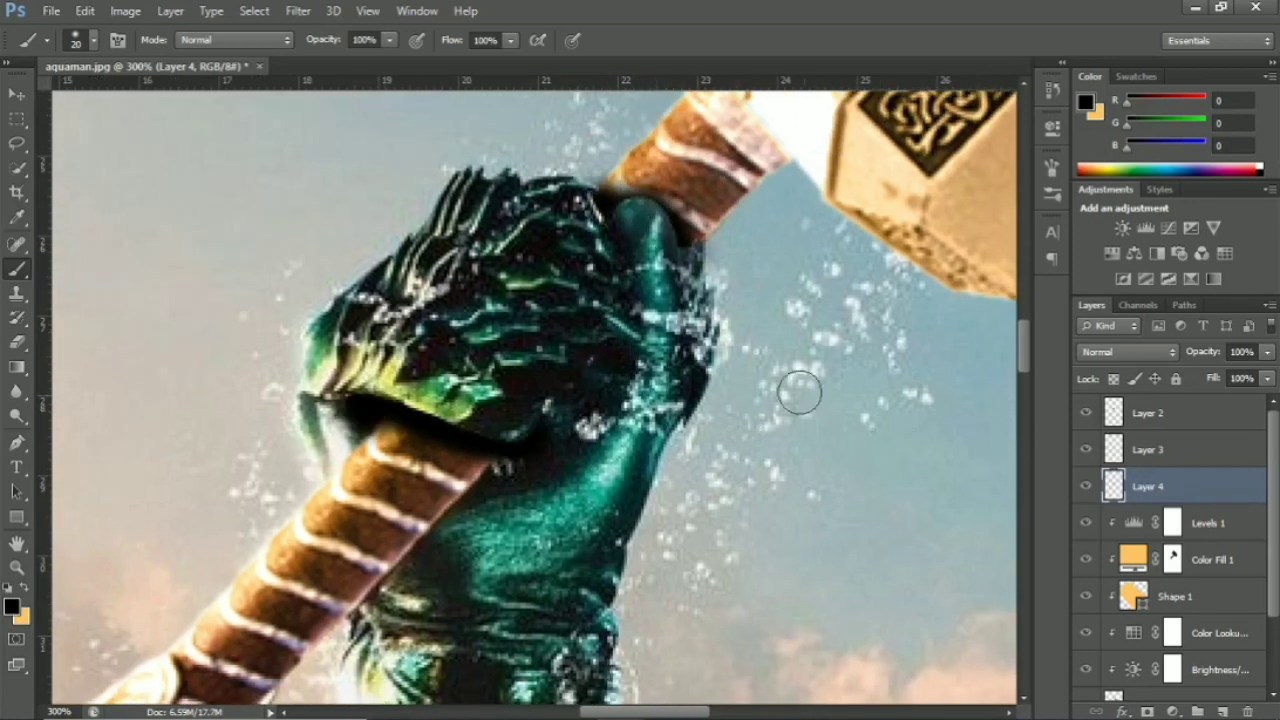
Add a layer mask to the shadow layer and set its opacity to 96%.
left_click(1147, 711)
key("ctrl+minus")
key("ctrl+minus")
key("ctrl+minus")
type("53")
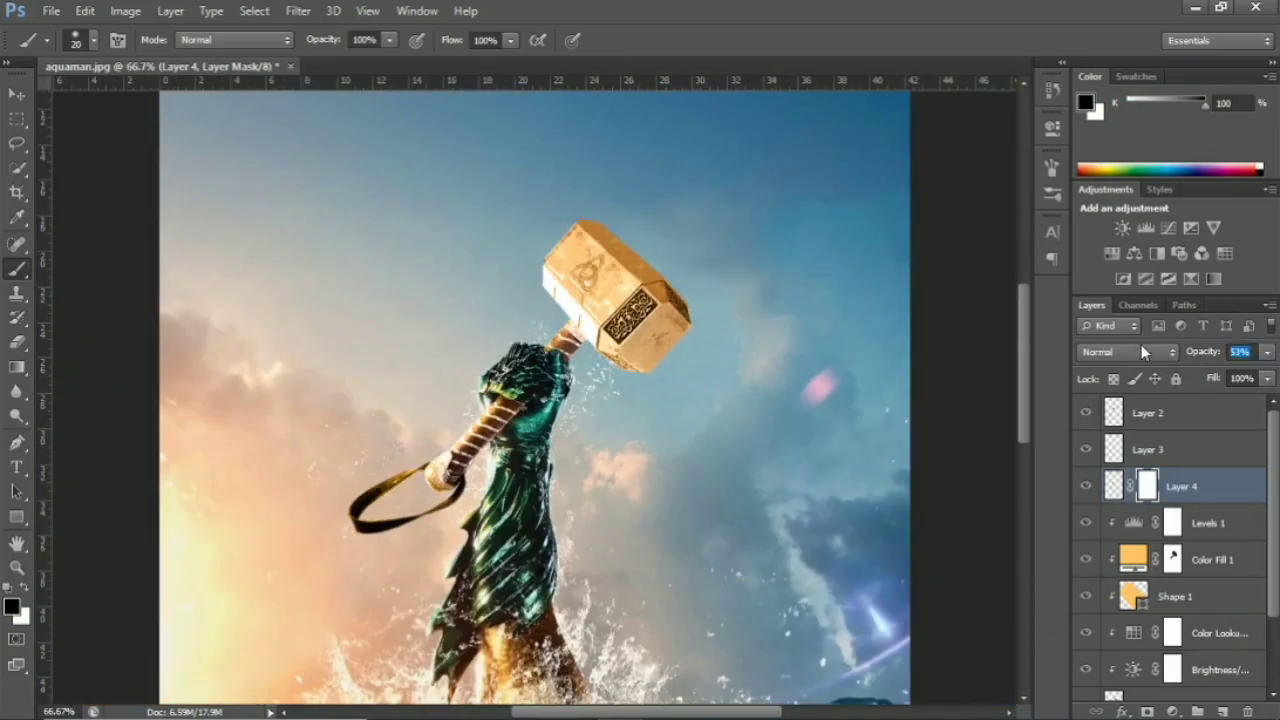
key("ctrl+plus")
key("ctrl+plus")
left_click_drag(1200, 352, 1222, 356)
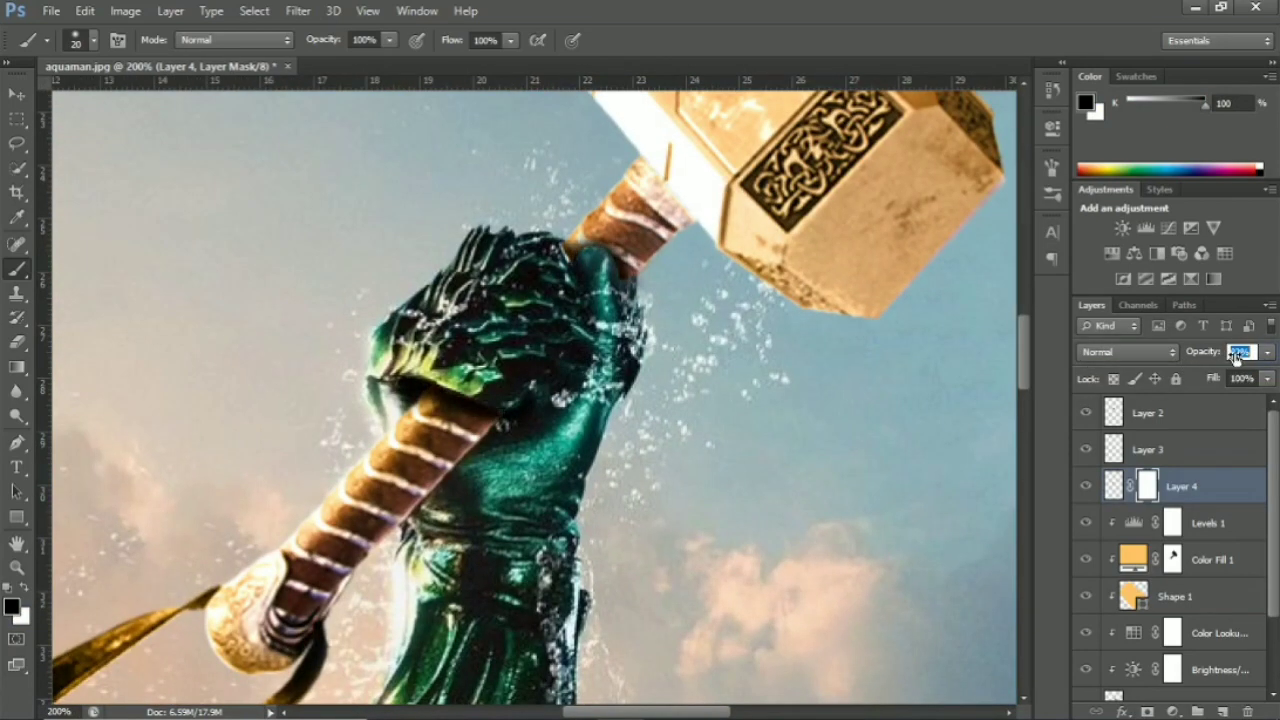
key("ctrl+minus")
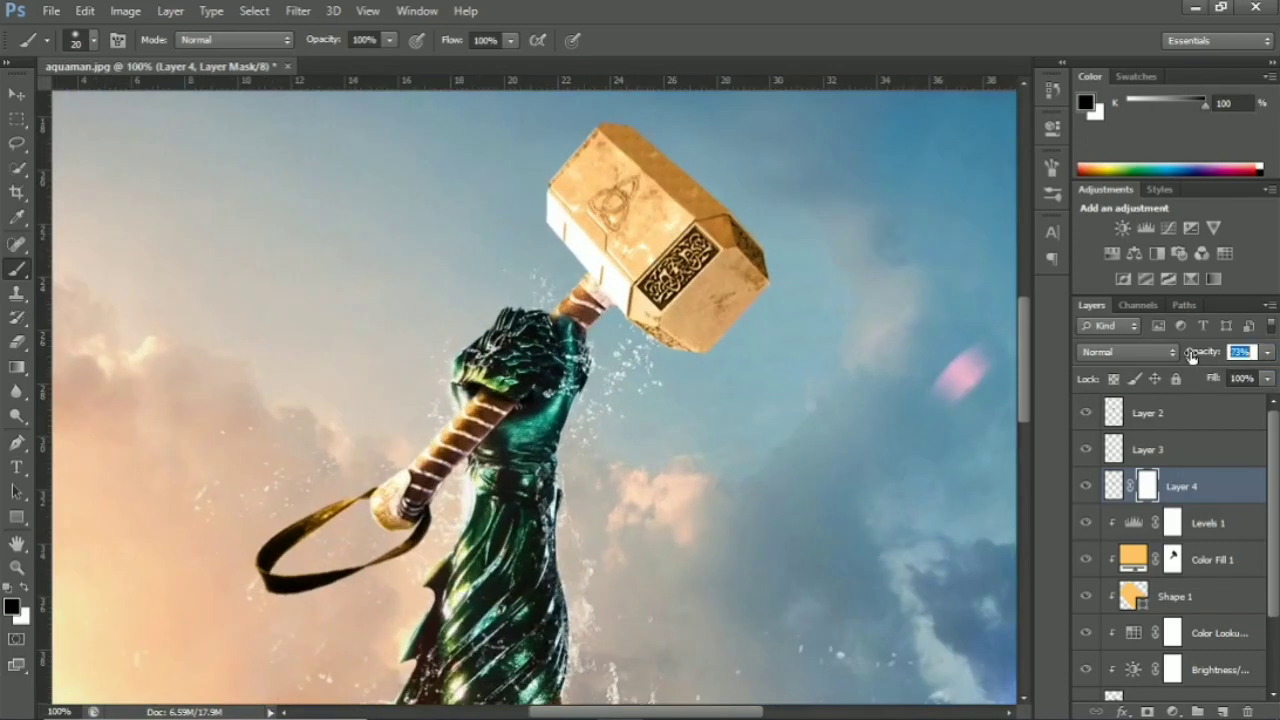
key("ctrl+plus")
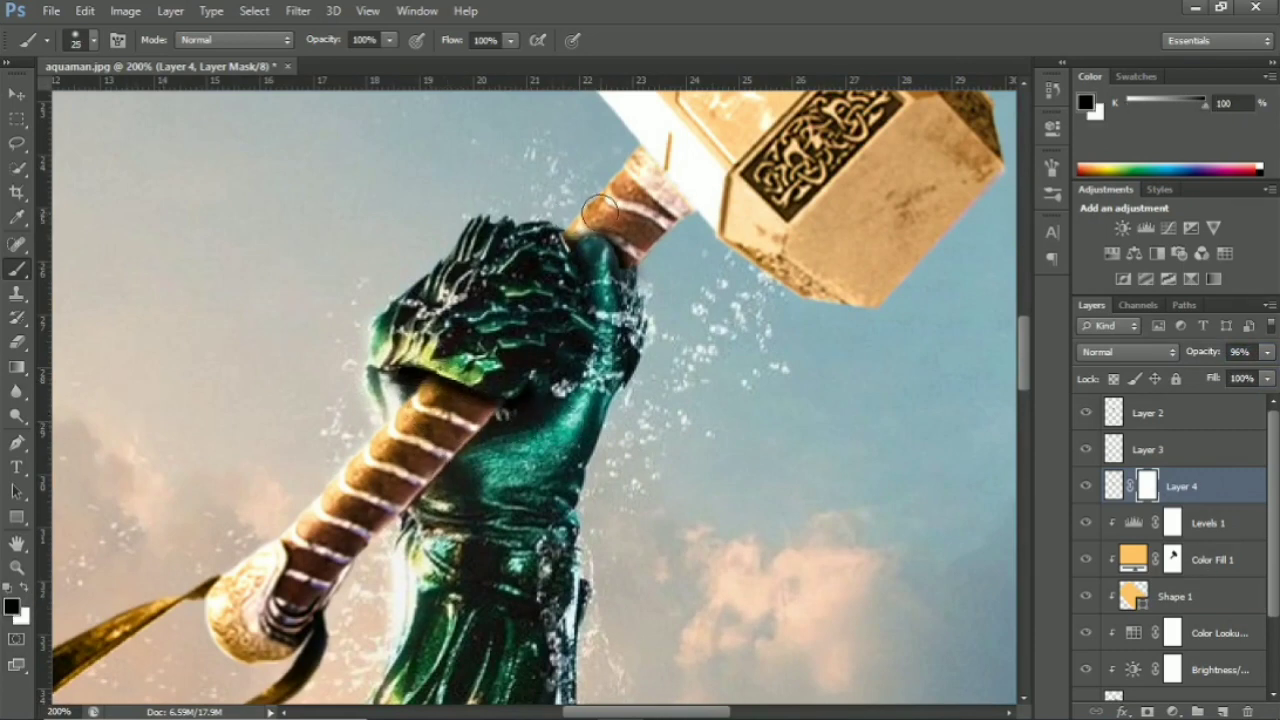
key("ctrl+minus")
key("ctrl+minus")
key("ctrl+minus")
key("ctrl+minus")
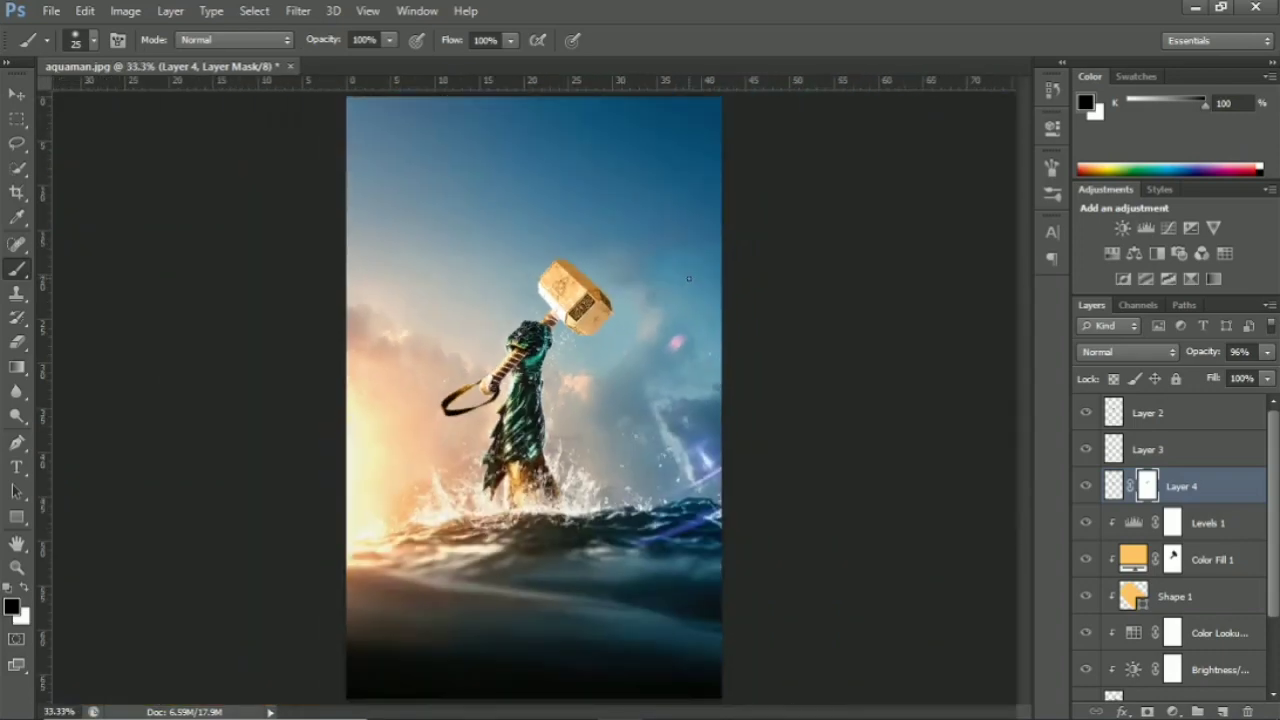
Add a Curves adjustment above Levels 1, lifting the upper curve to brighten.
left_click(1200, 522)
left_click(1172, 711)
left_click(1160, 416)
left_click_drag(850, 370, 850, 378)
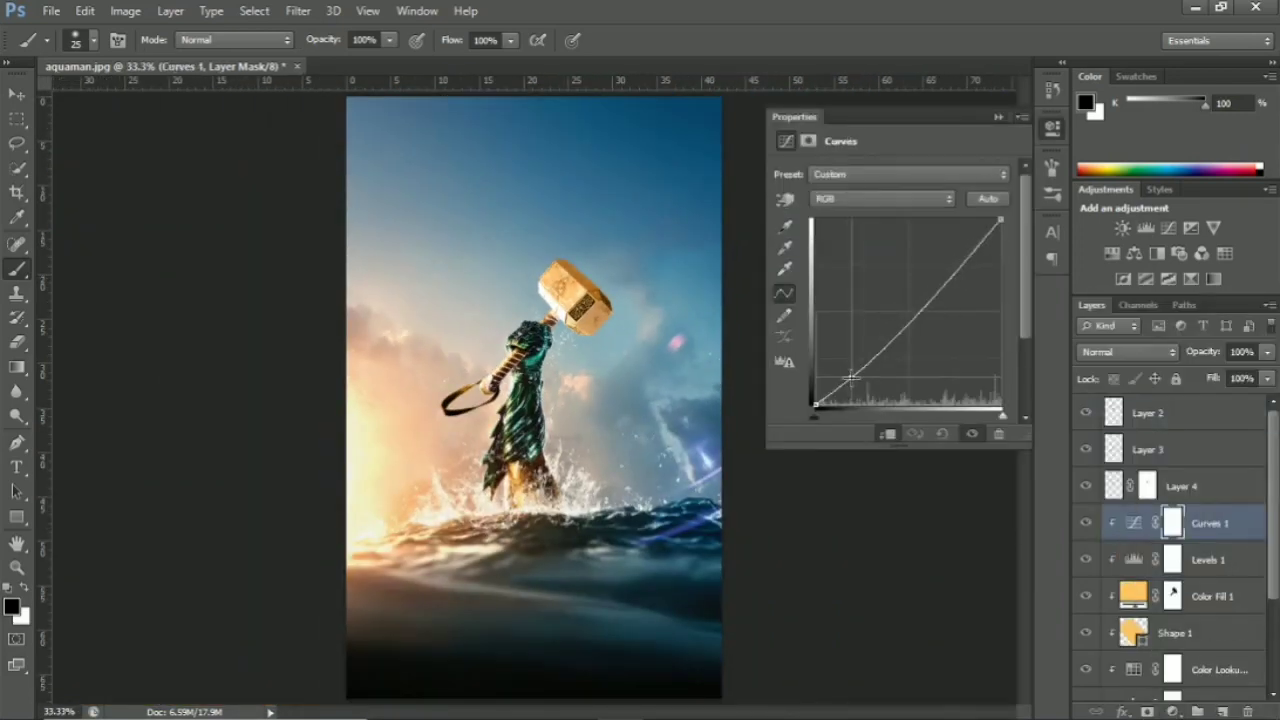
left_click_drag(950, 284, 952, 262)
left_click(1048, 338)
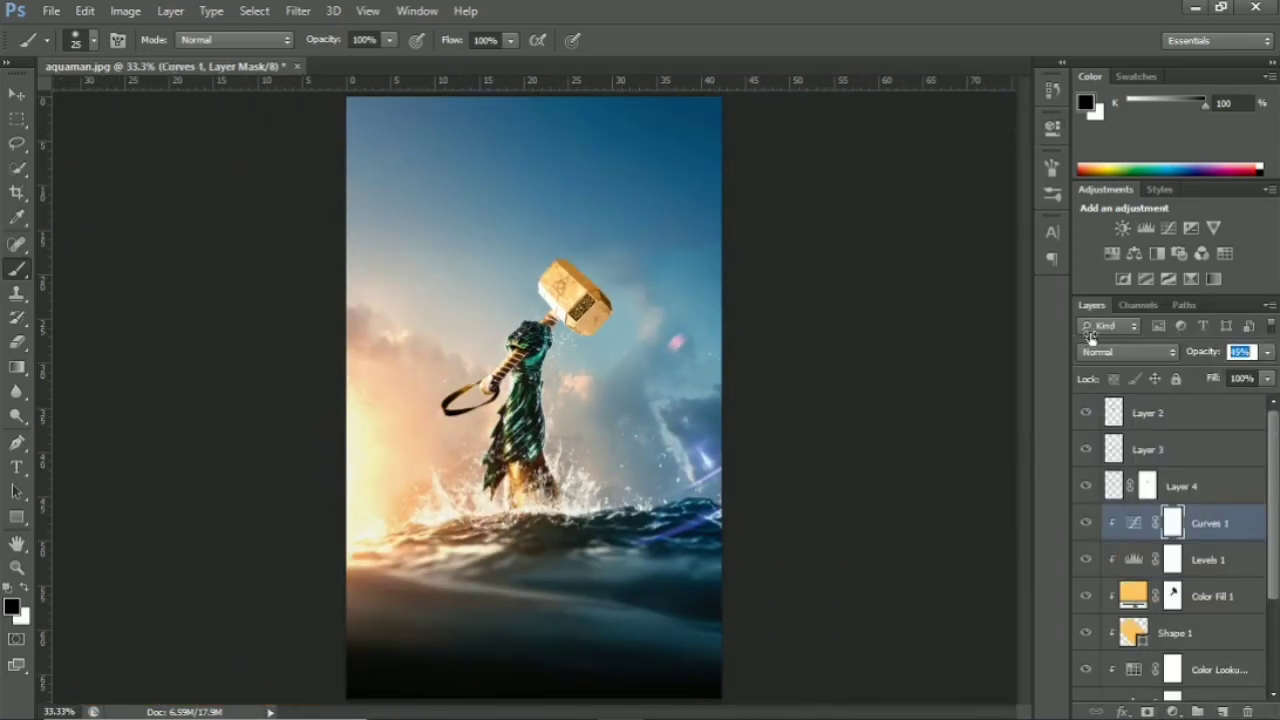
Hide Curves 1 for comparison and select the background photo layer.
left_click(1086, 522)
key("ctrl+plus")
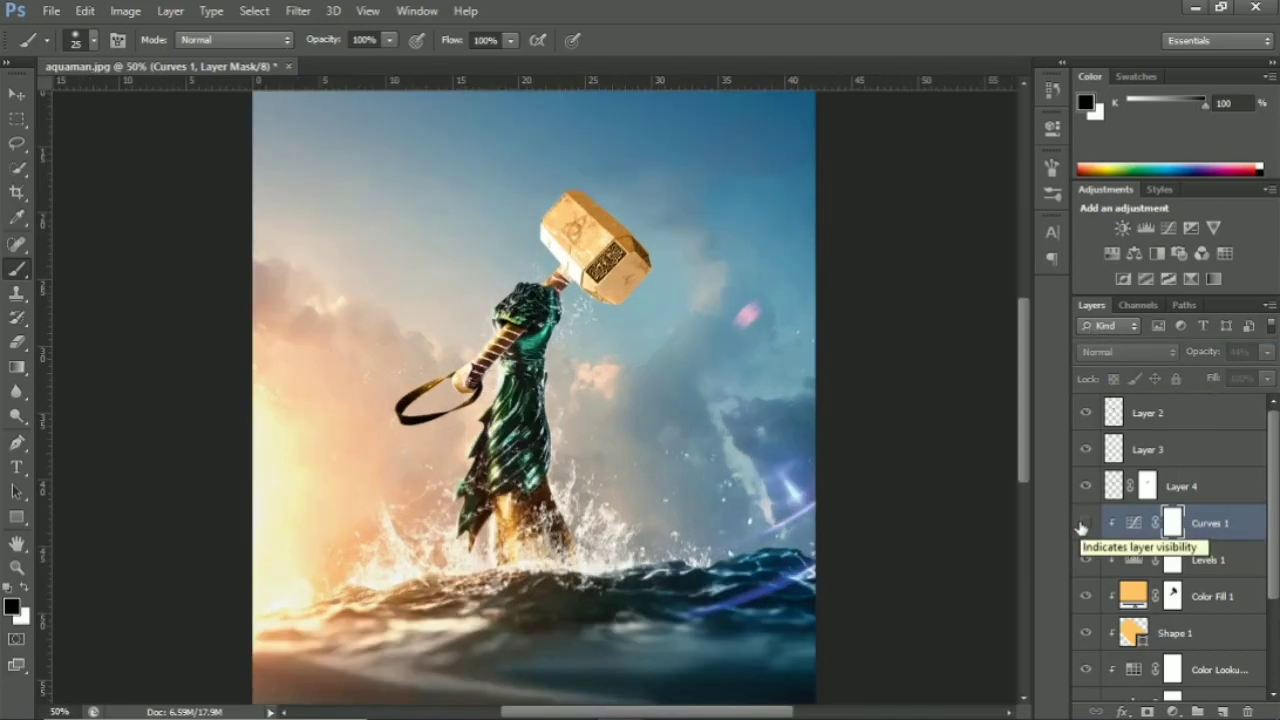
key("ctrl+plus")
key("ctrl+plus")
key("ctrl+0")
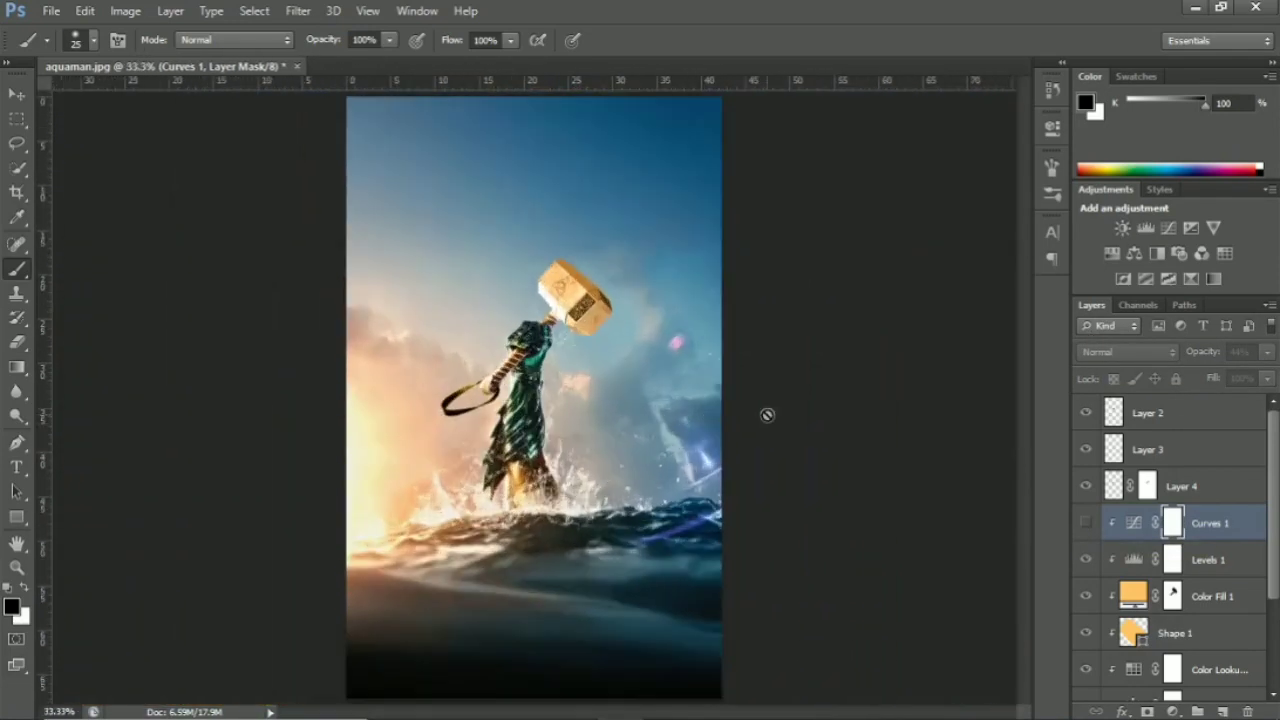
key("v")
key("ctrl+plus")
key("ctrl+plus")
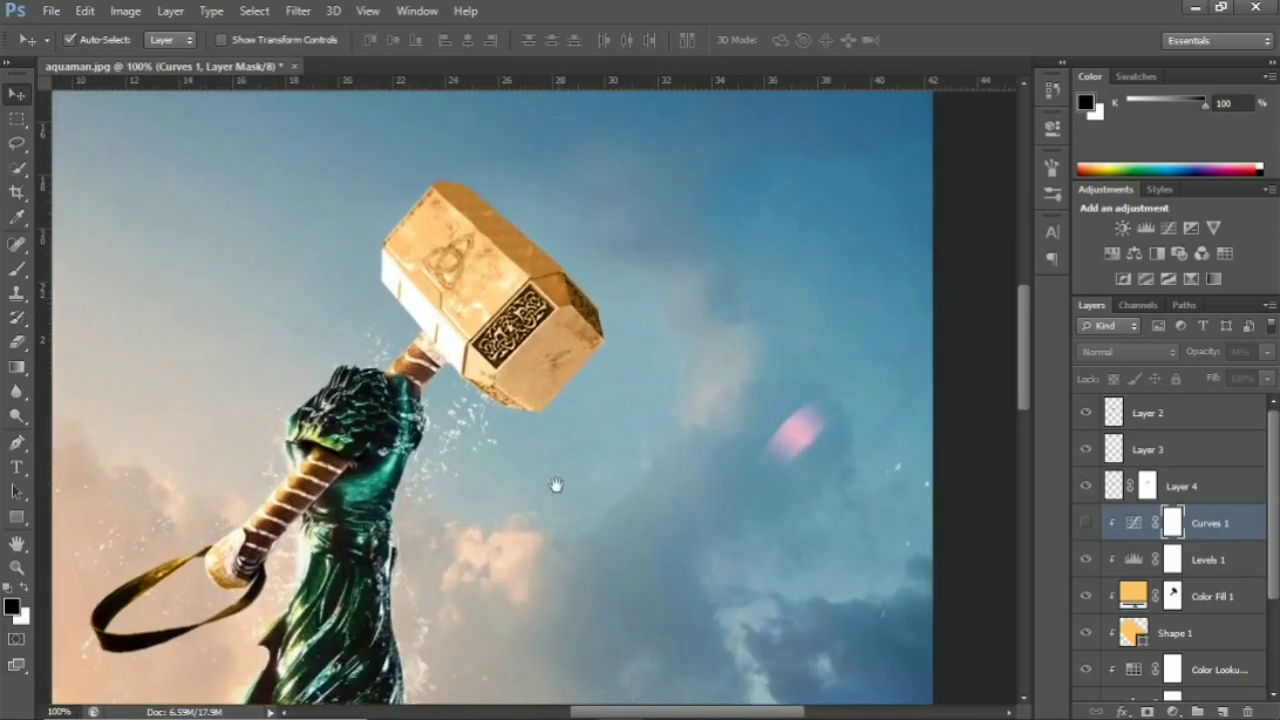
left_click(614, 423)
Clone clean sky over the area beside the hammer with the Clone Stamp.
key("s")
left_click(563, 503, "alt")
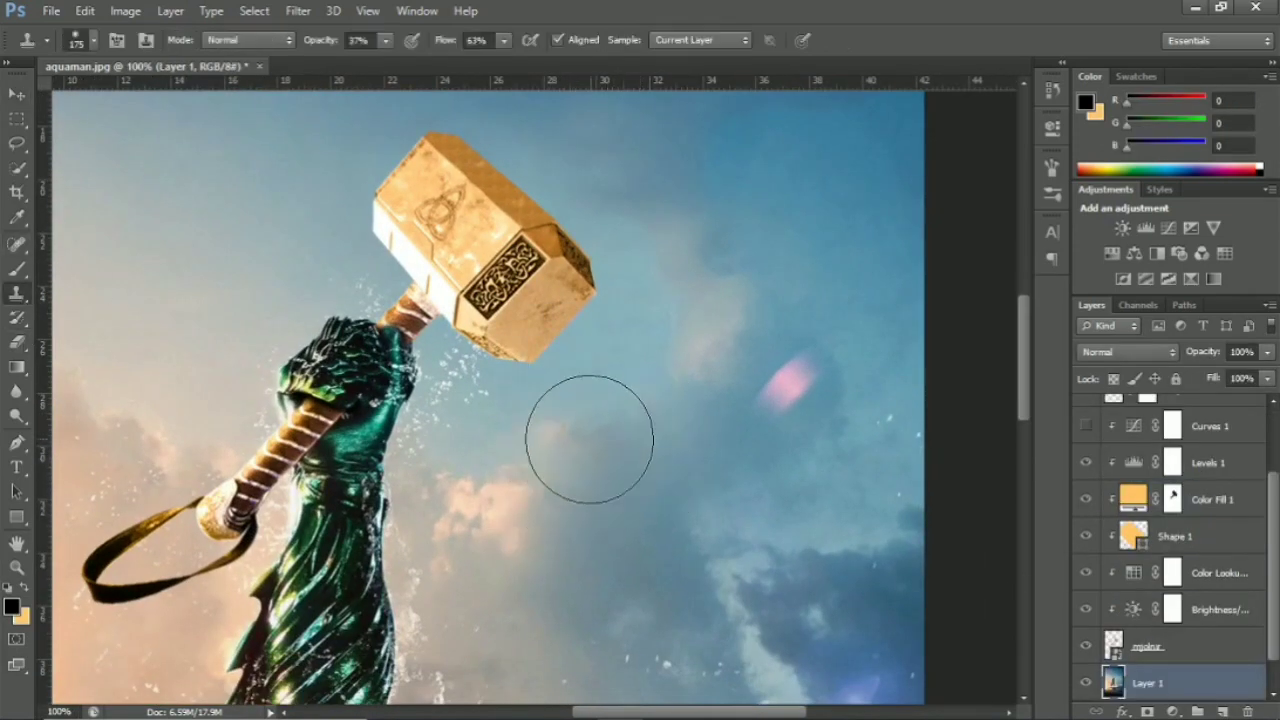
left_click_drag(585, 415, 603, 369)
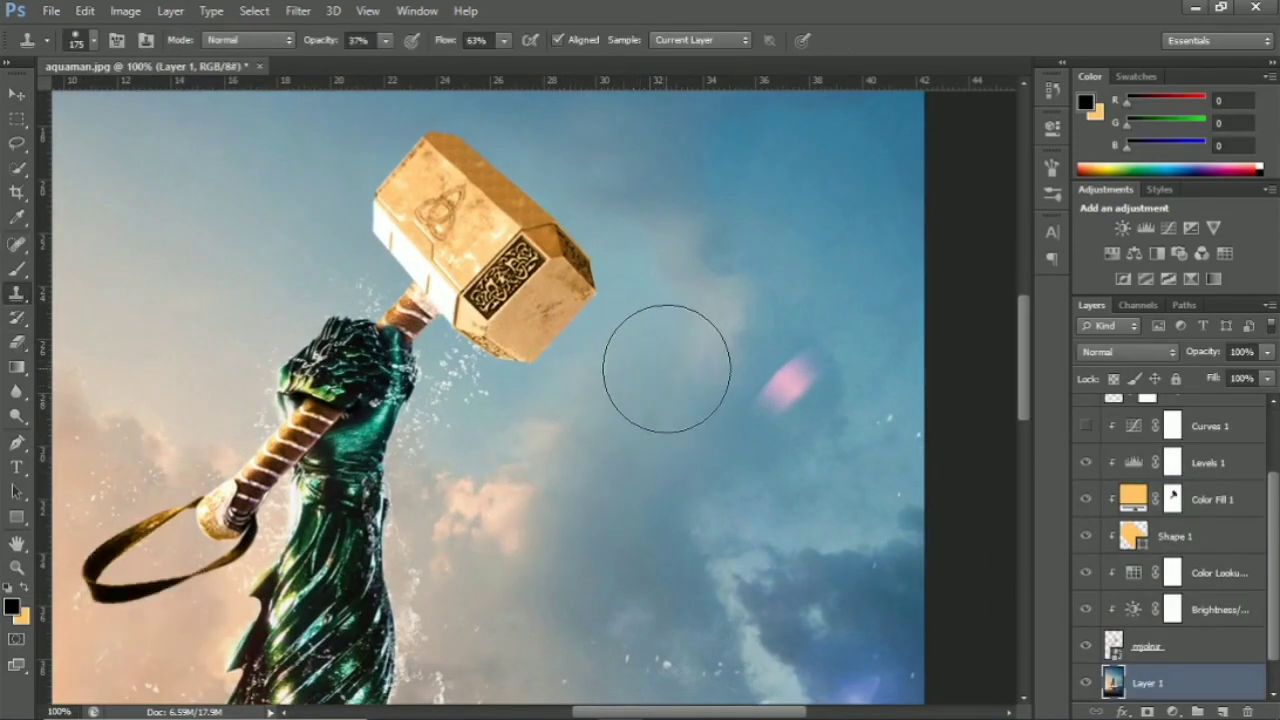
key("ctrl+minus")
key("ctrl+minus")
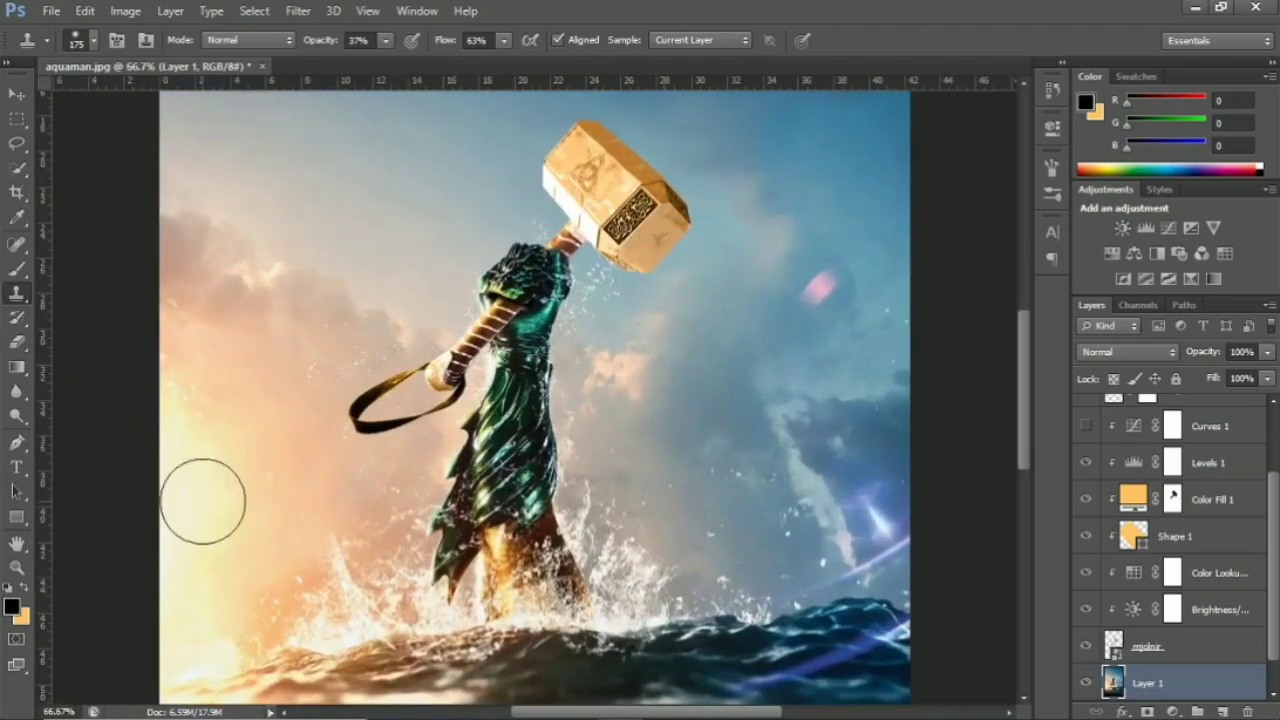
key("ctrl+minus")
key("ctrl+plus")
Clone away the pink lens-flare spot and check the cleaned sky on the full poster.
left_click(760, 377)
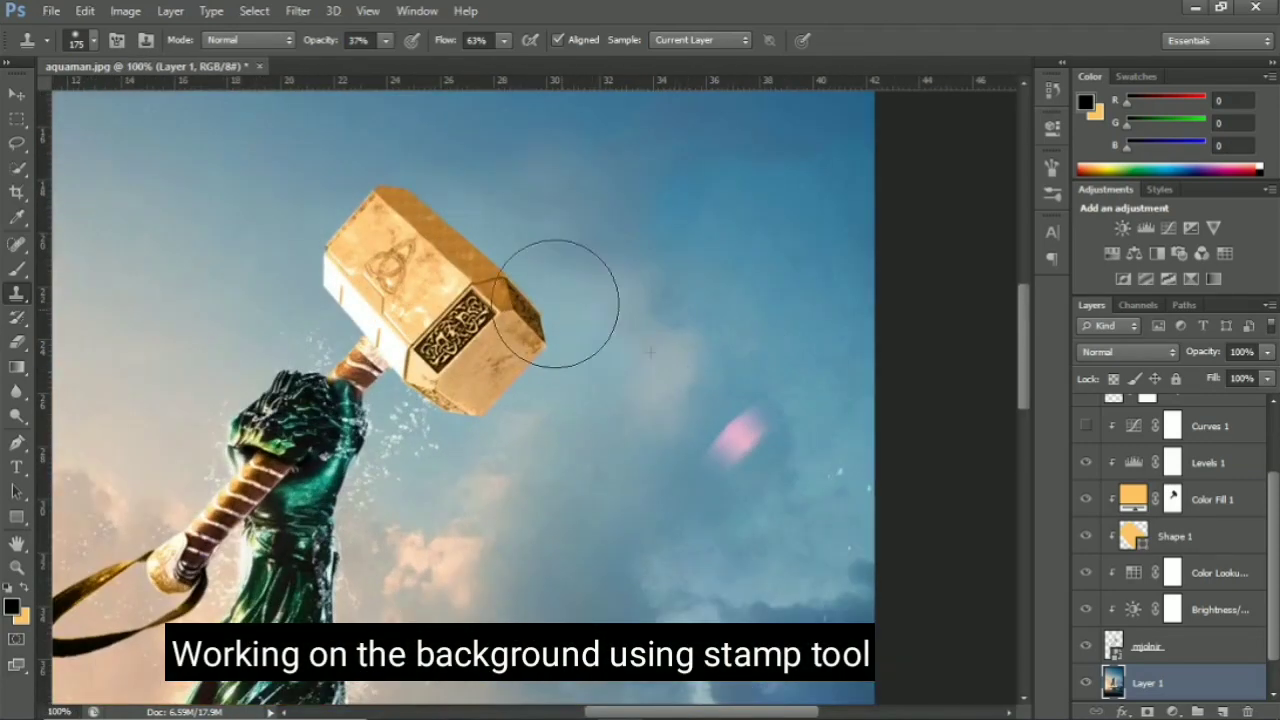
key("ctrl+minus")
key("ctrl+minus")
key("ctrl+plus")
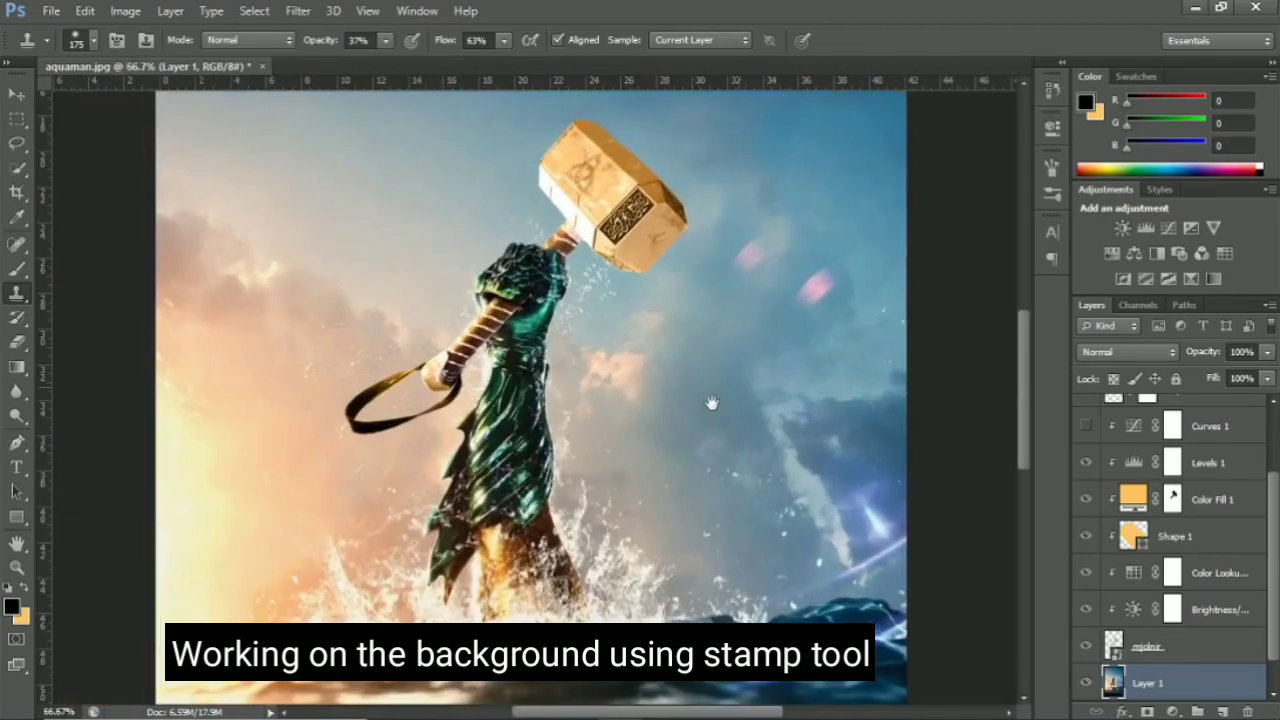
key("ctrl+minus")
key("ctrl+minus")
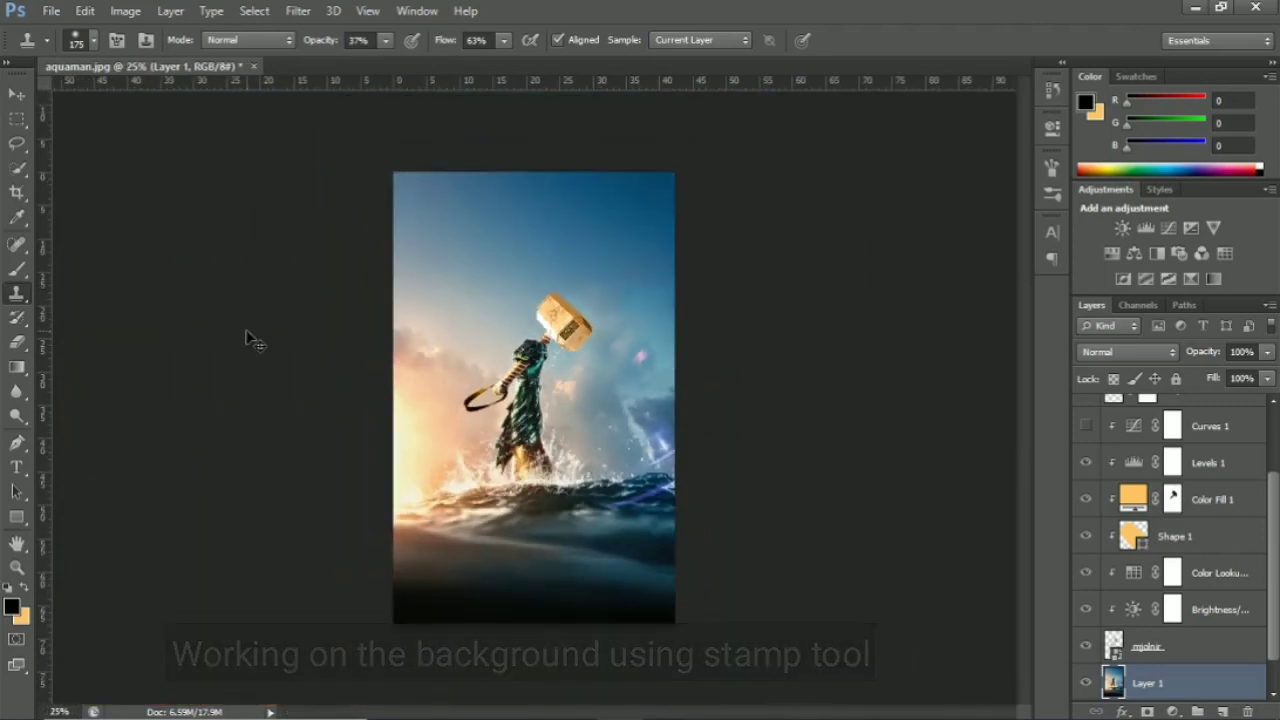
key("ctrl+plus")
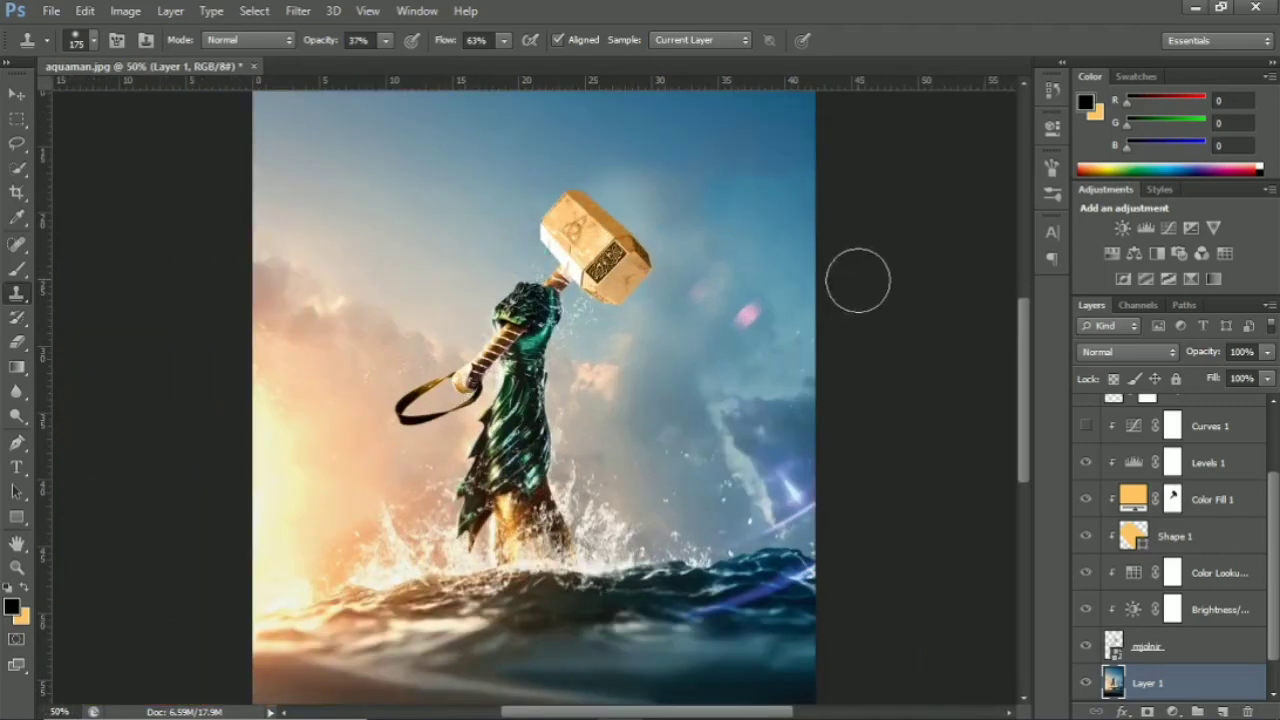
key("ctrl+minus")
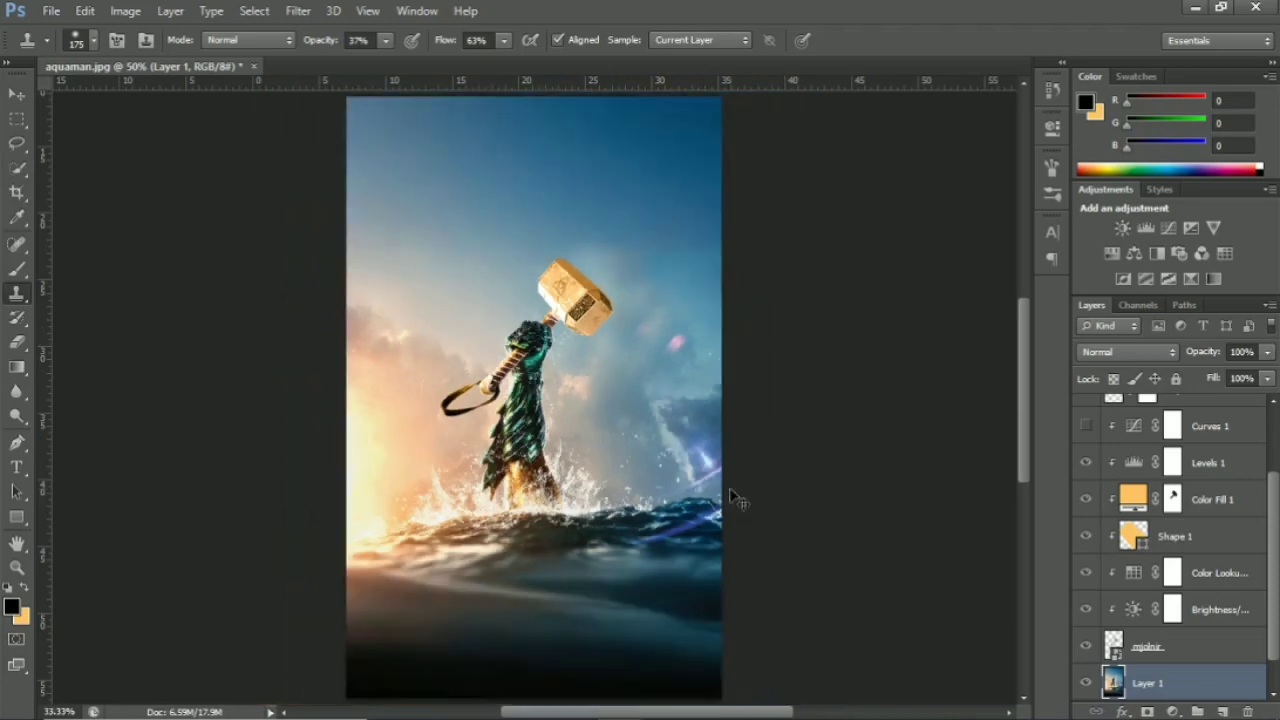
key("ctrl+minus")
key("ctrl+plus")
key("ctrl+plus")
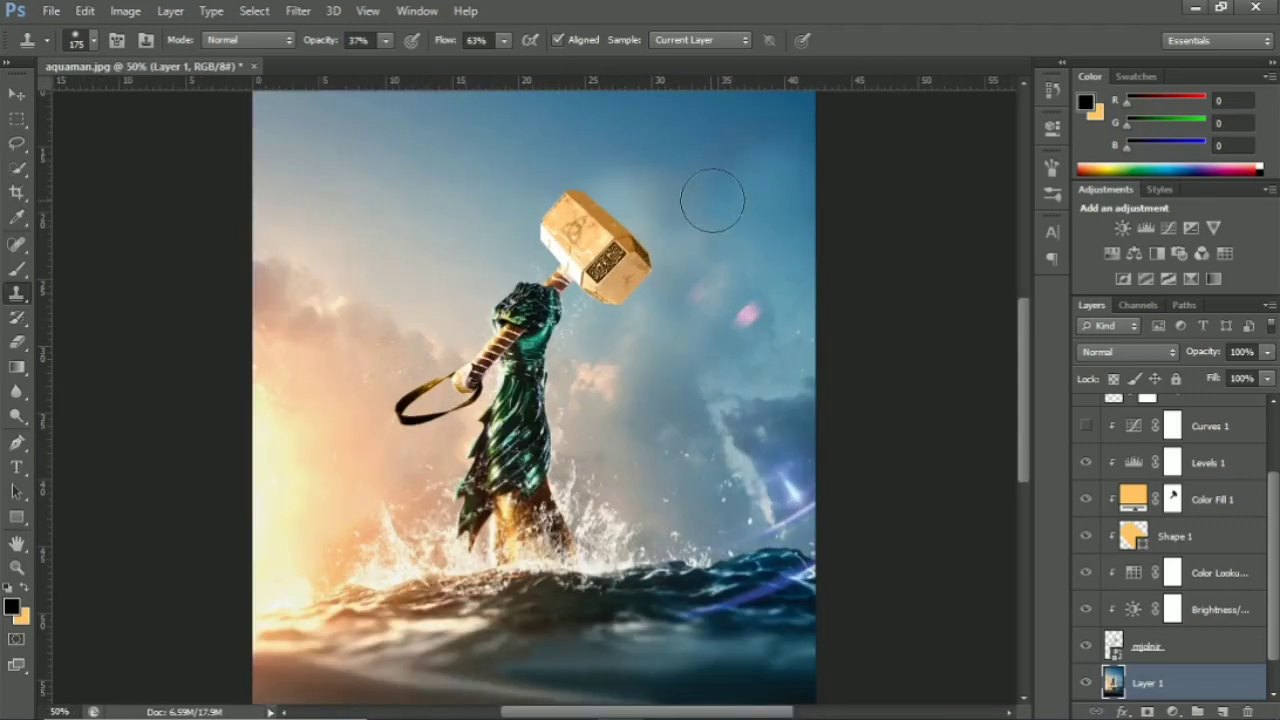
key("ctrl+minus")
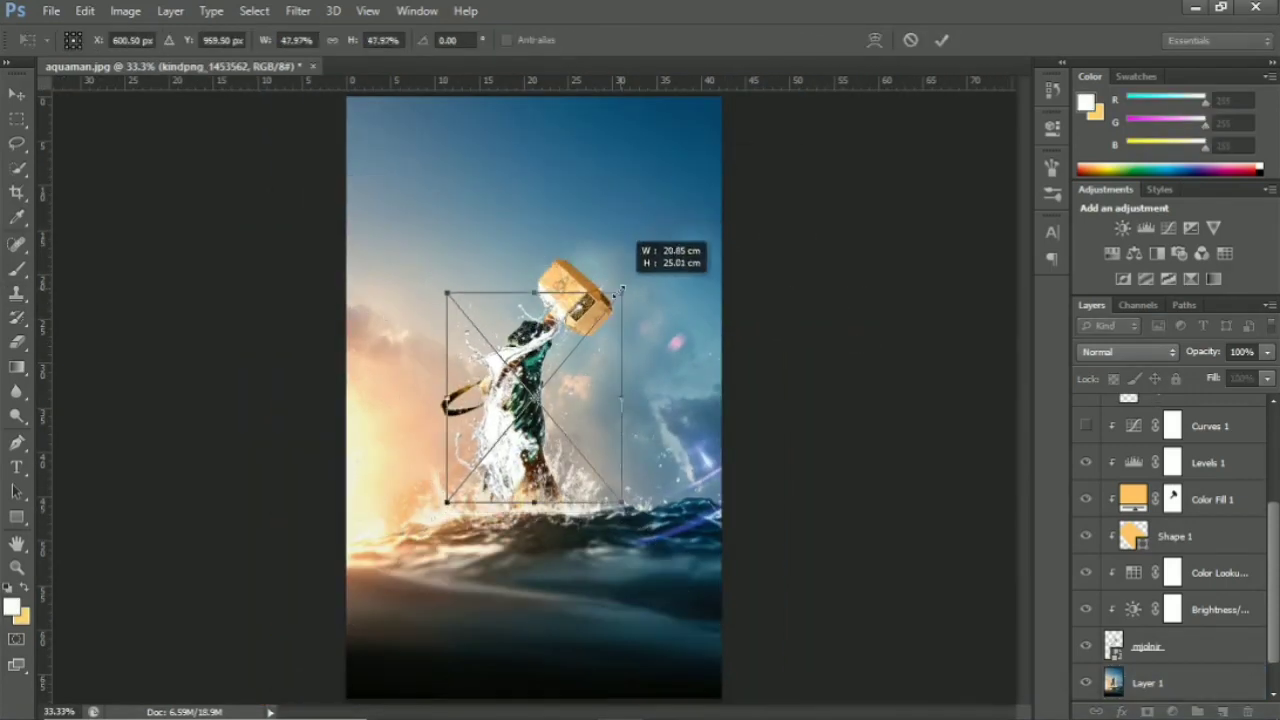
Scale the splash image over the raised arm, commit it, and set its blend mode to Divide.
left_click_drag(520, 400, 545, 458)
key("Return")
key("b")
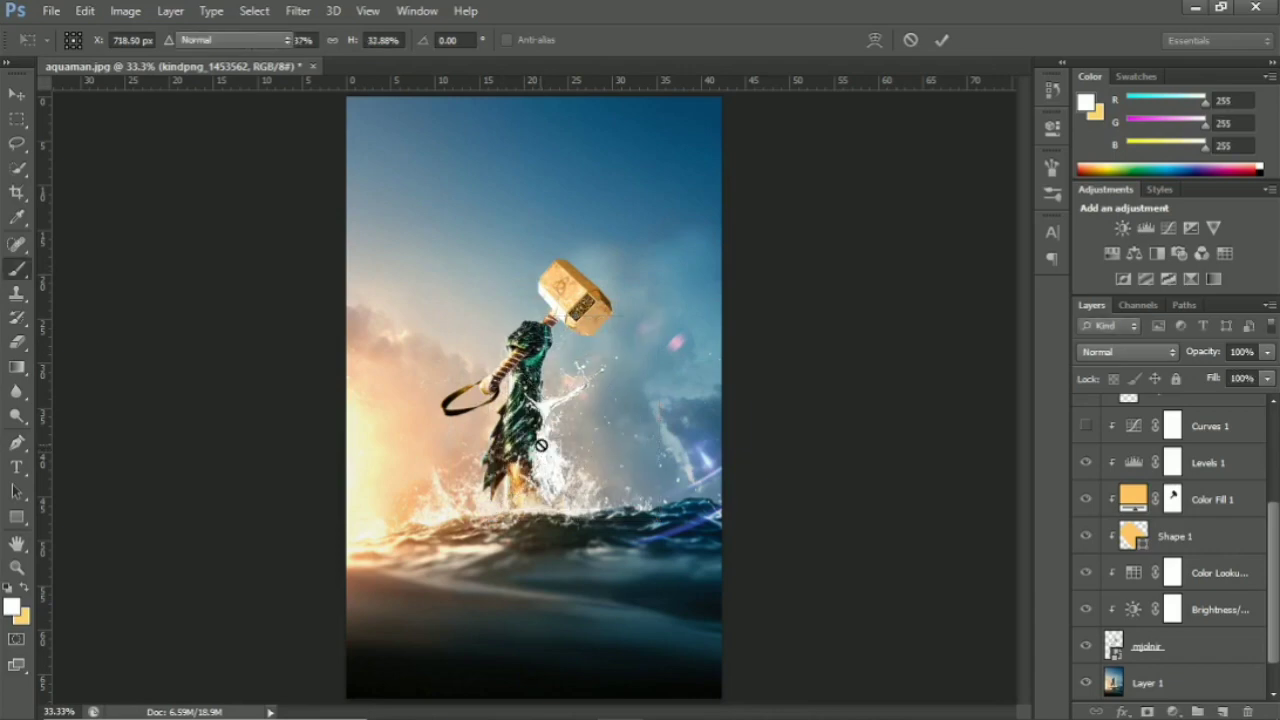
left_click(1128, 351)
left_click(1100, 398)
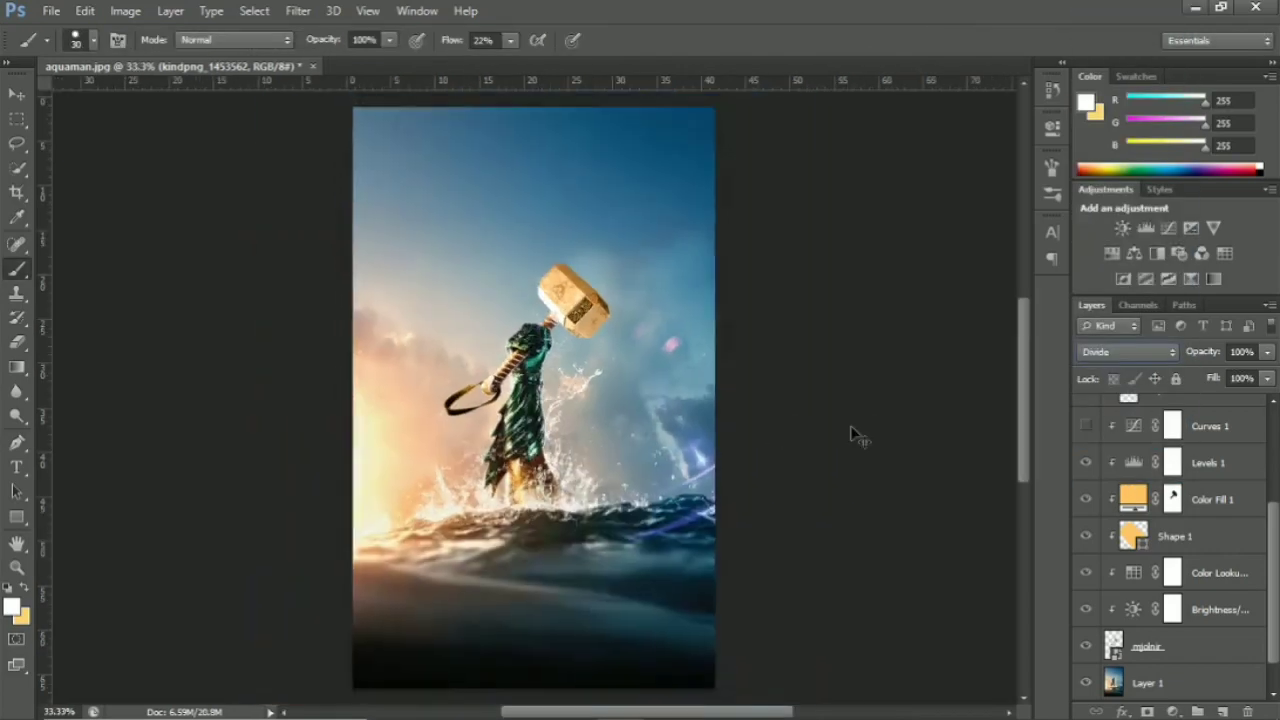
scroll(1195, 428, "up", 5)
Add an empty layer above kindpng and load the 100 px water-splash brush preset.
left_click(1222, 711)
key("ctrl+plus")
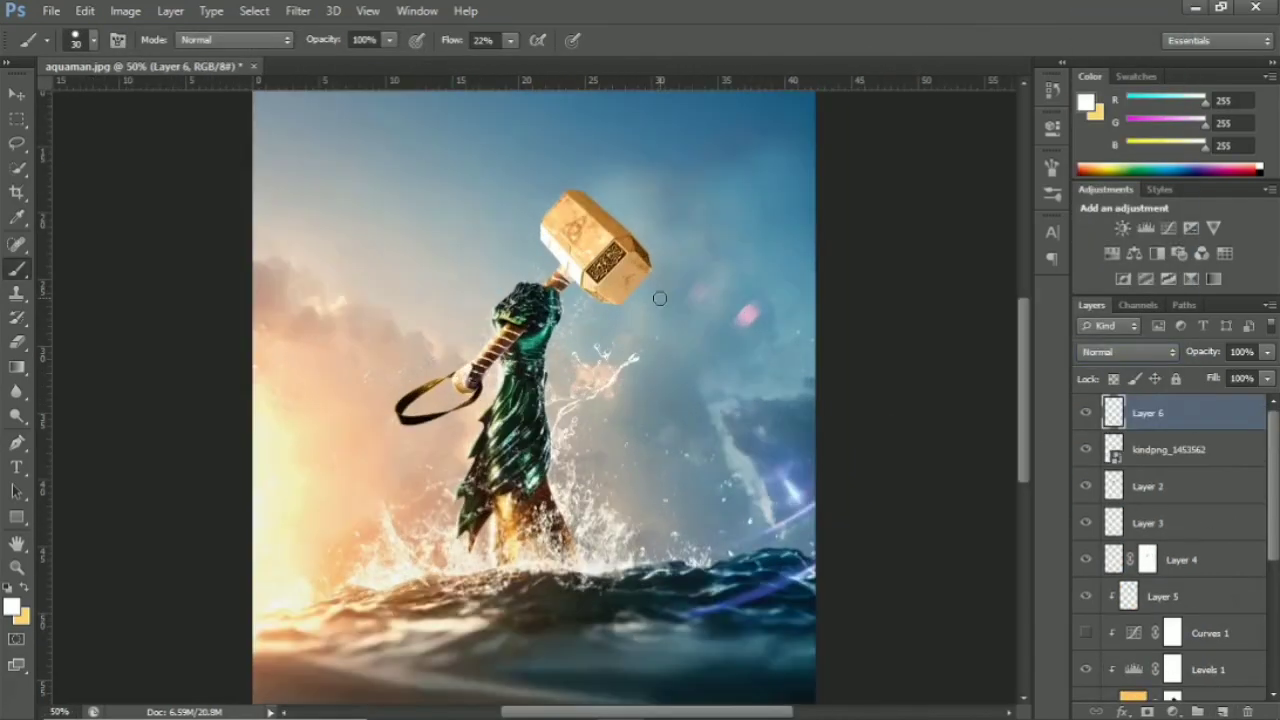
left_click(1052, 192)
scroll(886, 337, "down", 3)
scroll(886, 337, "down", 3)
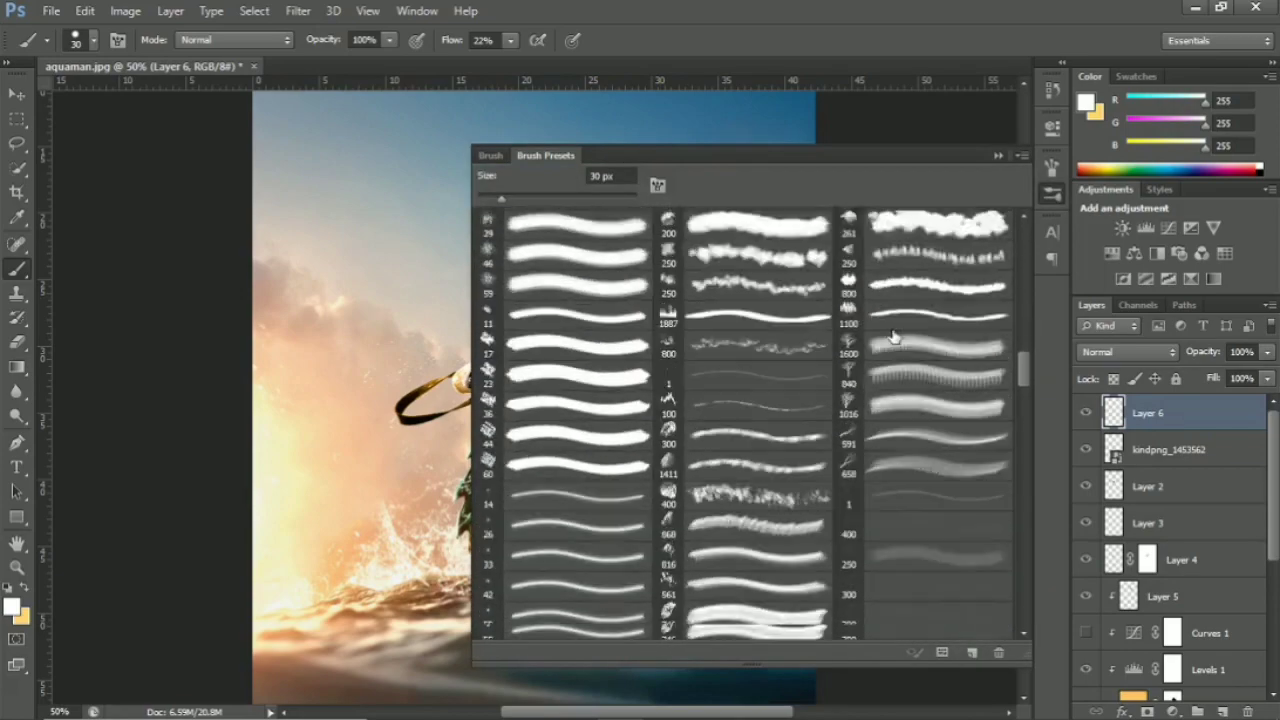
scroll(886, 337, "down", 3)
scroll(893, 337, "down", 2)
scroll(893, 337, "down", 2)
scroll(893, 337, "down", 2)
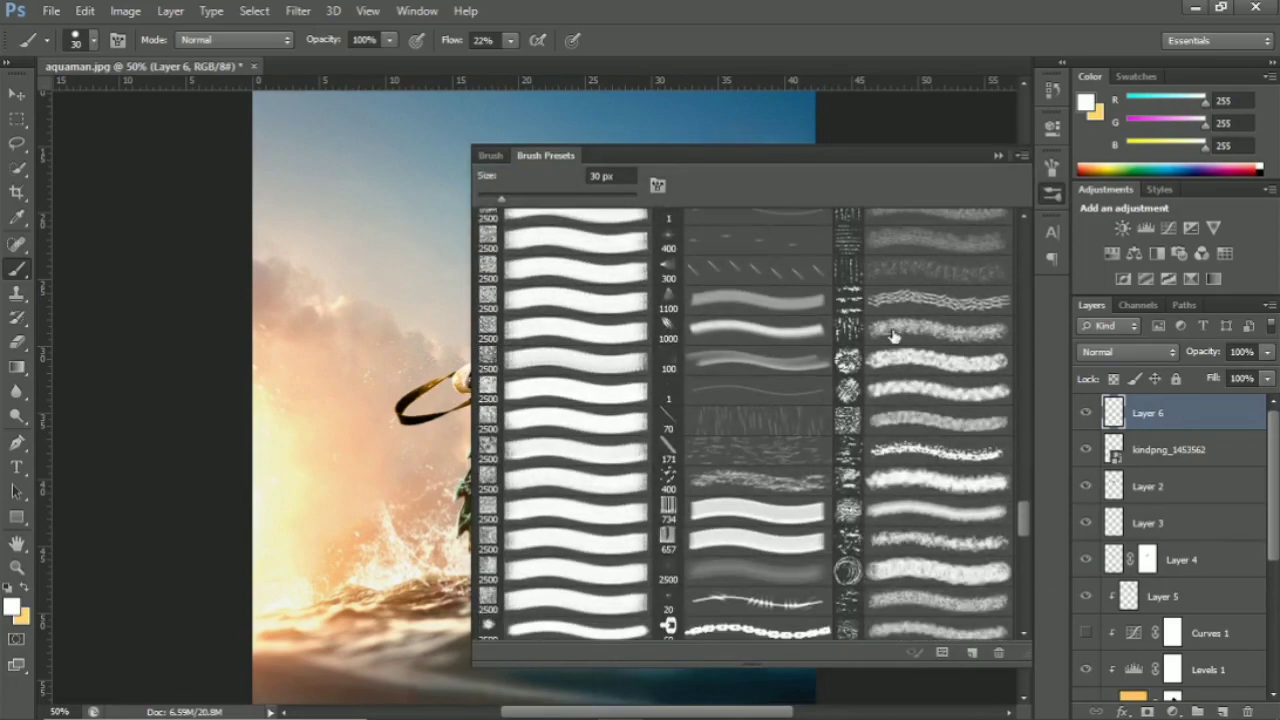
scroll(893, 337, "down", 2)
left_click(850, 374)
scroll(850, 374, "up", 2)
scroll(852, 375, "up", 2)
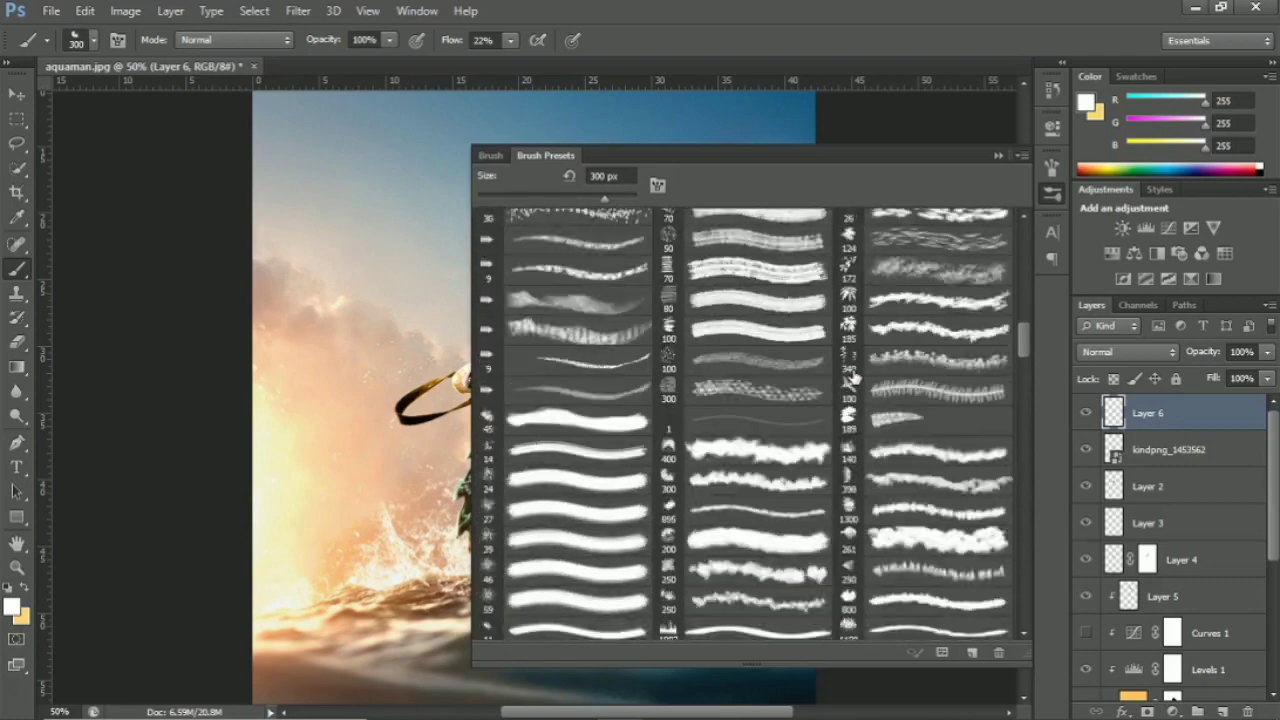
scroll(855, 377, "up", 2)
scroll(853, 377, "down", 2)
scroll(853, 377, "down", 2)
scroll(853, 377, "down", 2)
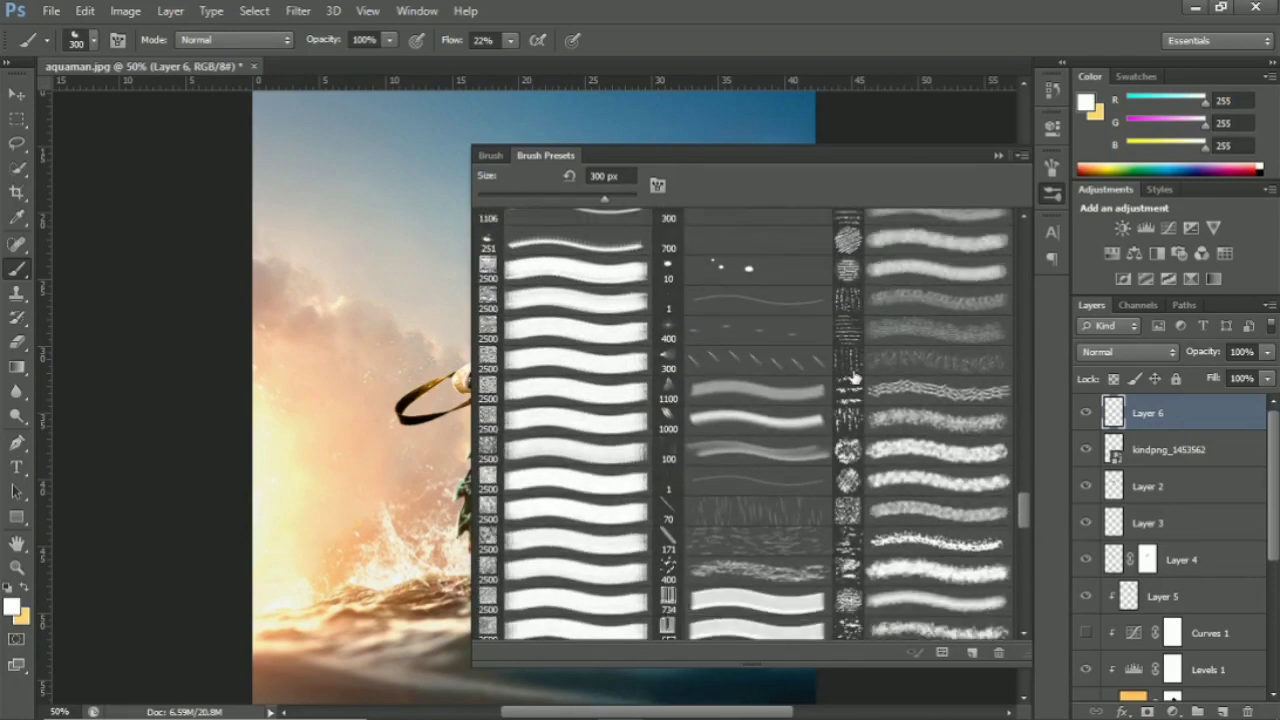
scroll(932, 497, "down", 2)
double_click(932, 497)
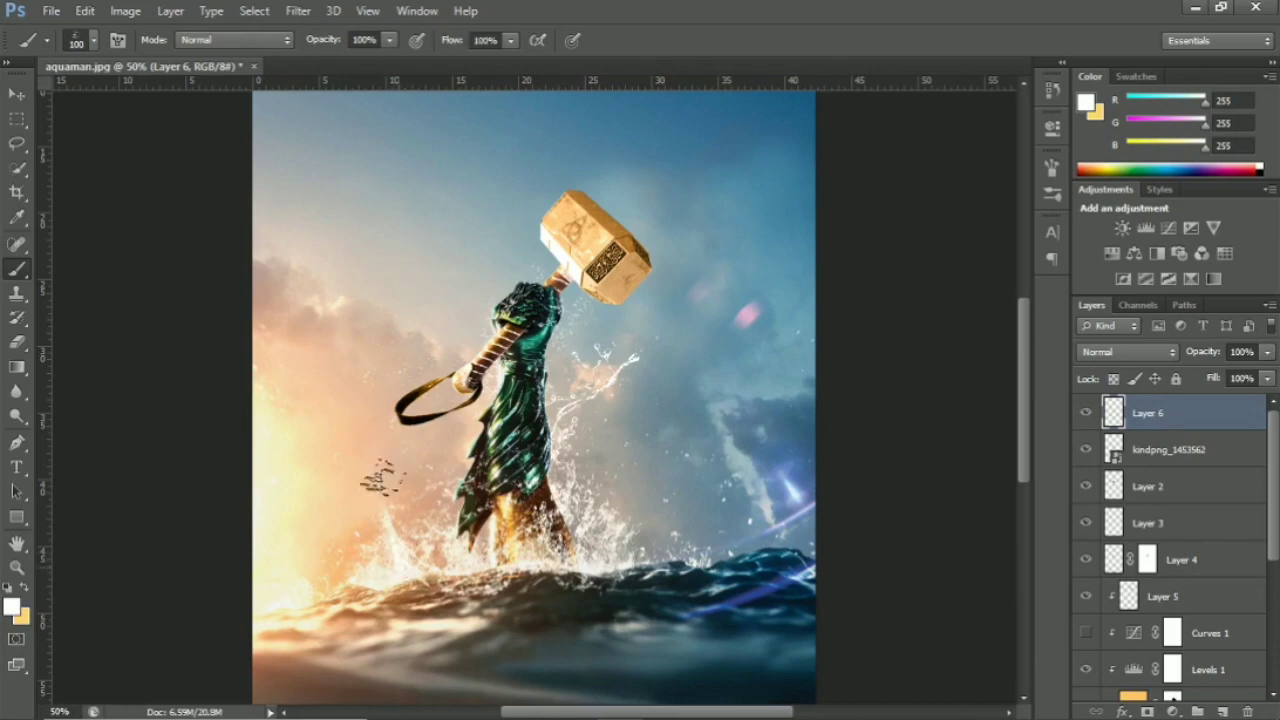
Stamp a white splash at the lower left on Layer 6, masking part of it with black.
left_click(382, 505)
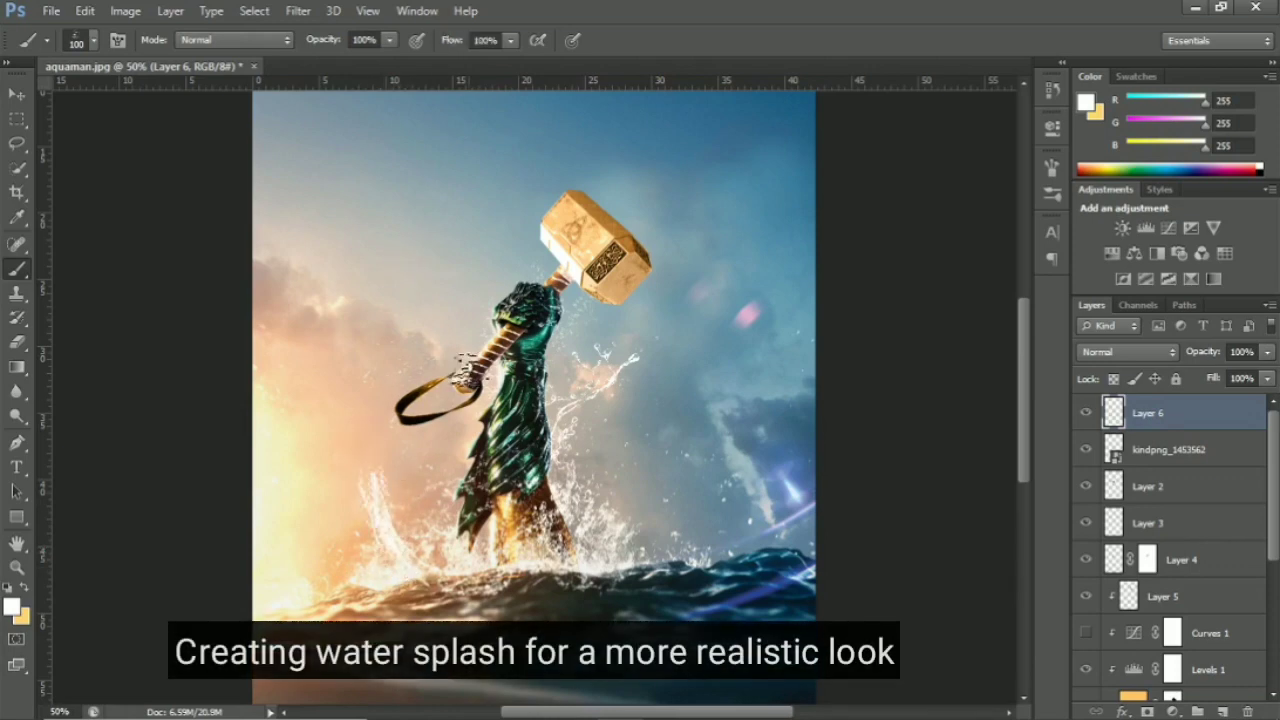
left_click(380, 493)
key("ctrl+plus")
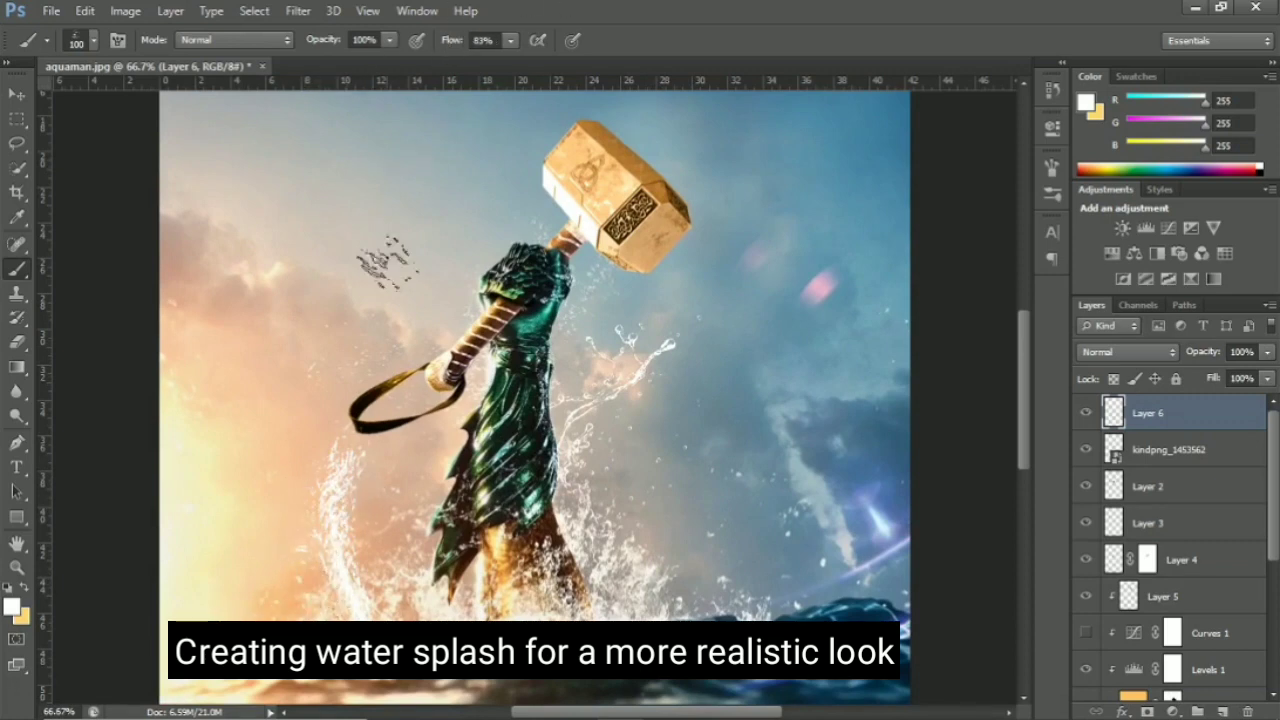
left_click(1147, 712)
key("d")
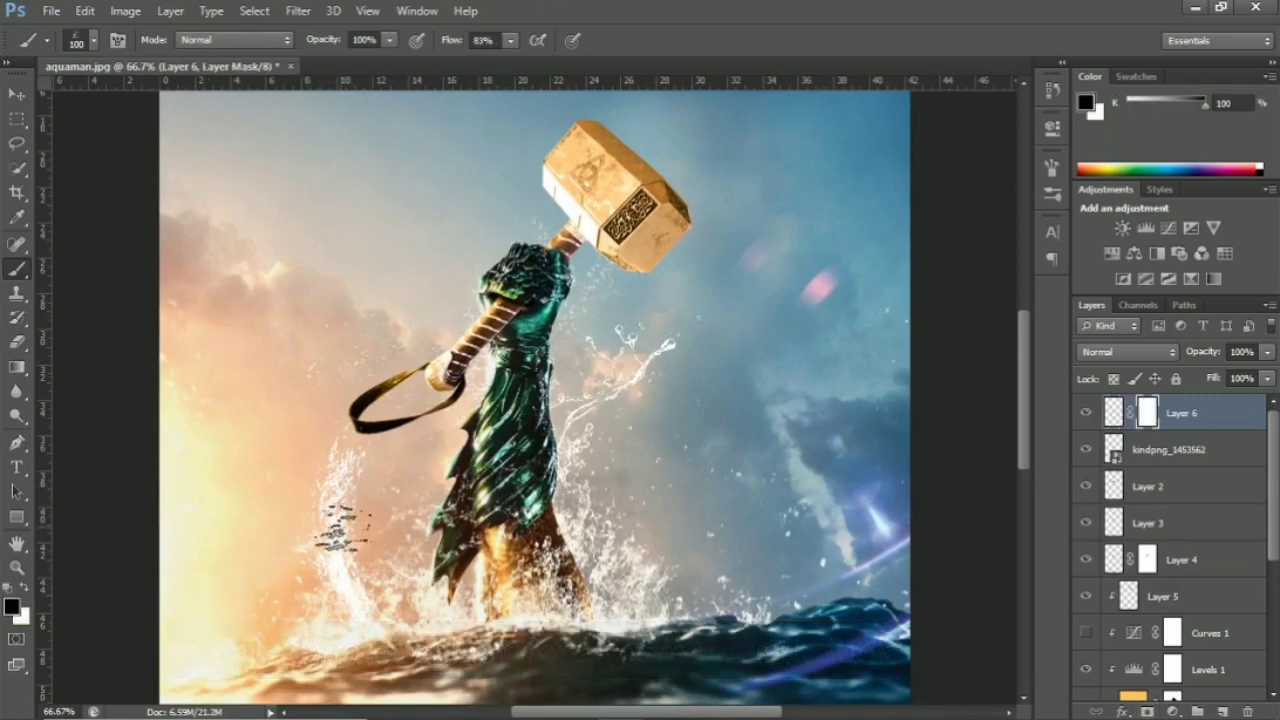
left_click_drag(340, 528, 368, 490)
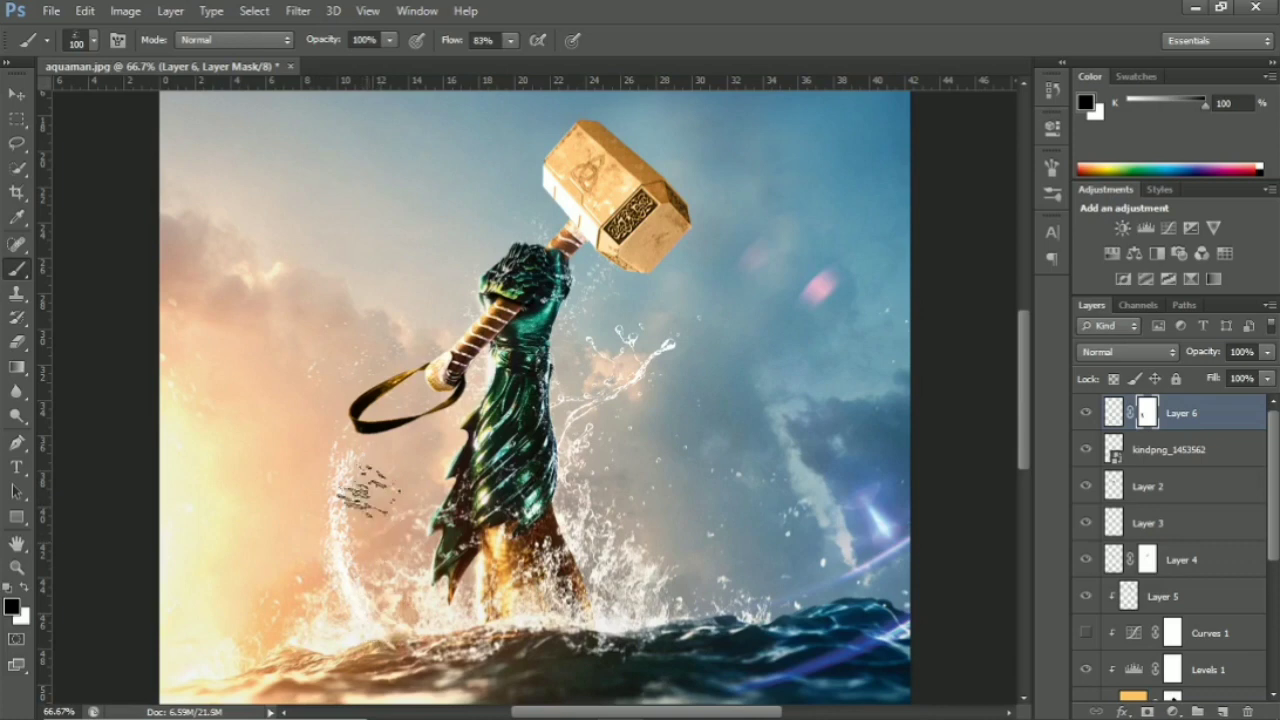
On new Layer 7, paint white splashes near the lower-left spray.
left_click(1224, 711)
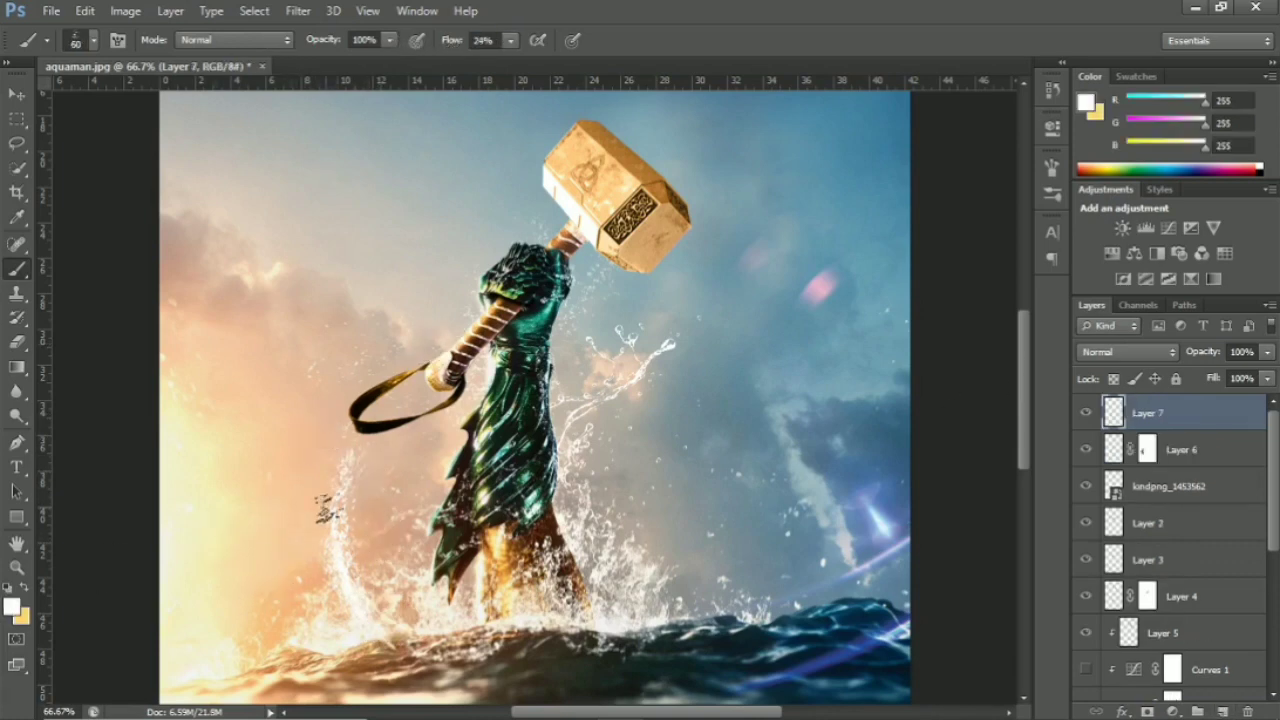
key("ctrl+plus")
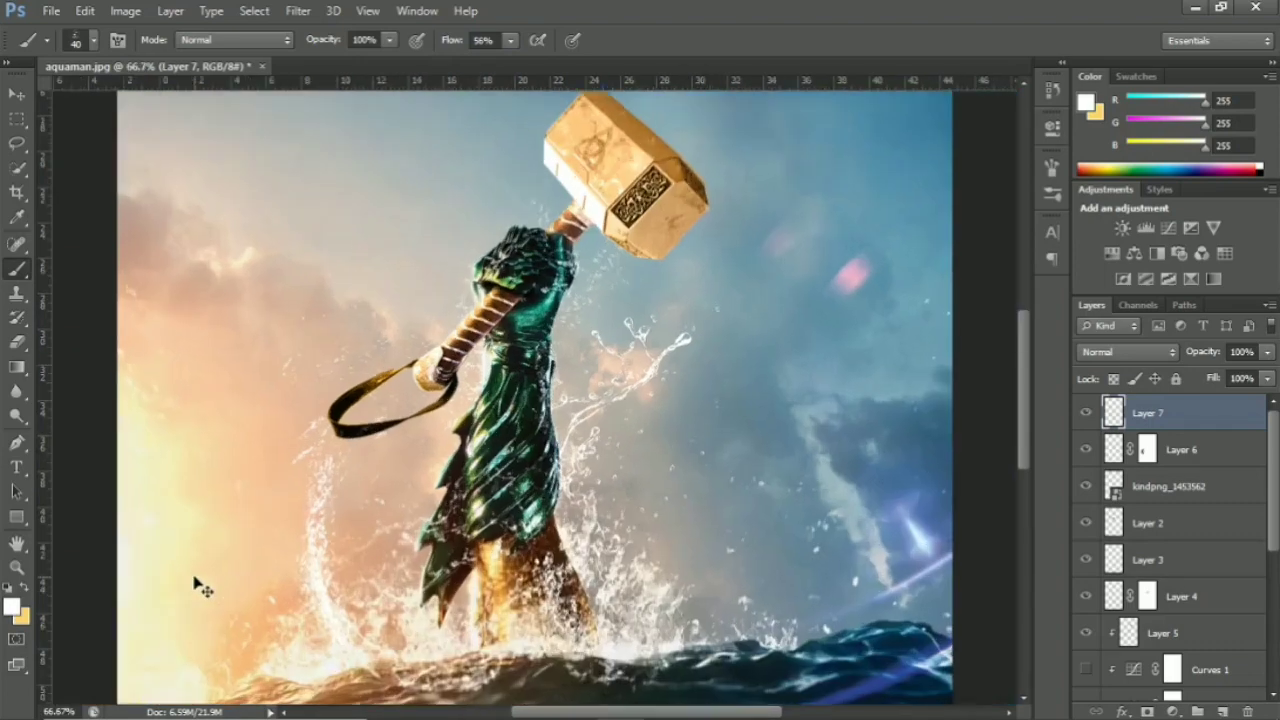
key("bracketright")
key("bracketright")
key("bracketright")
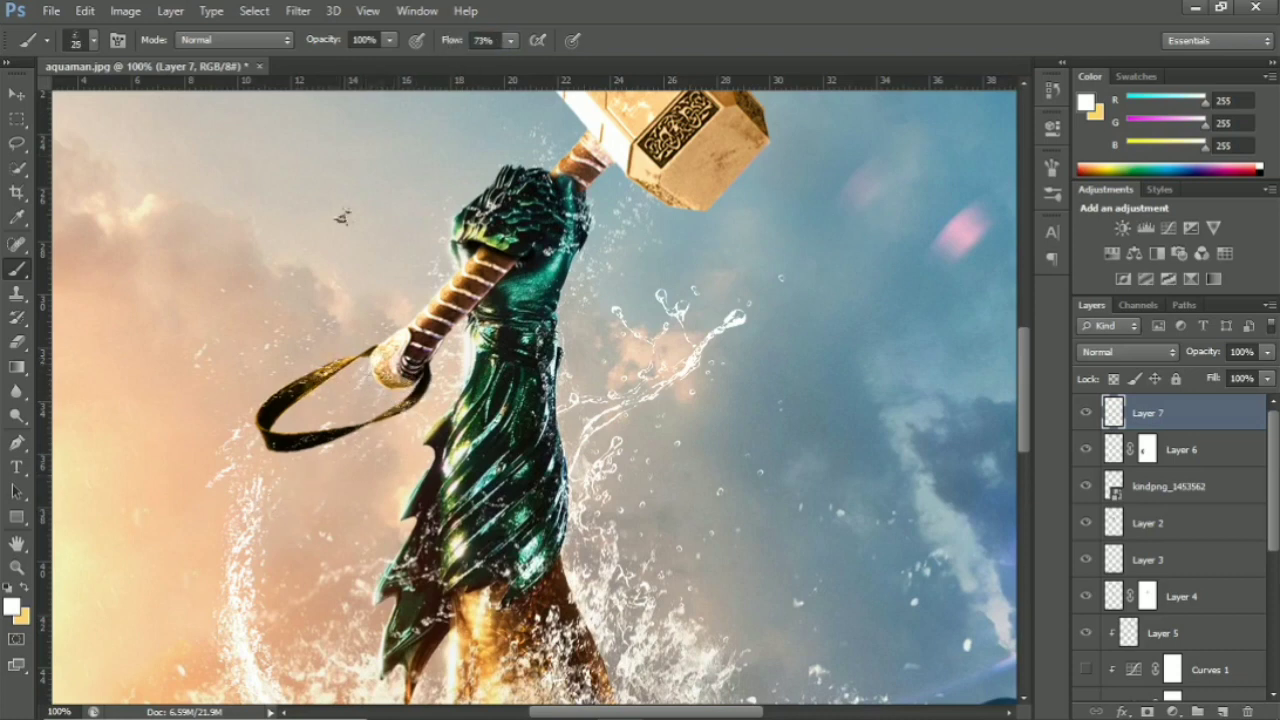
key("bracketright")
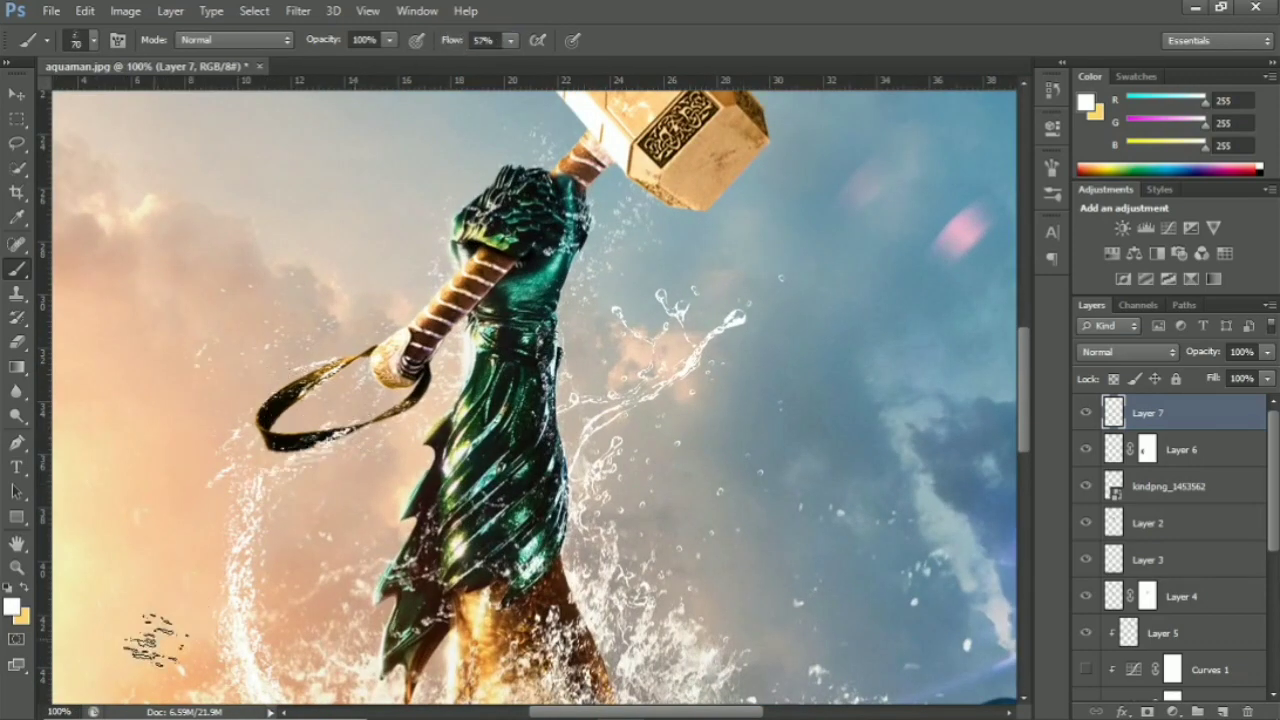
key("h")
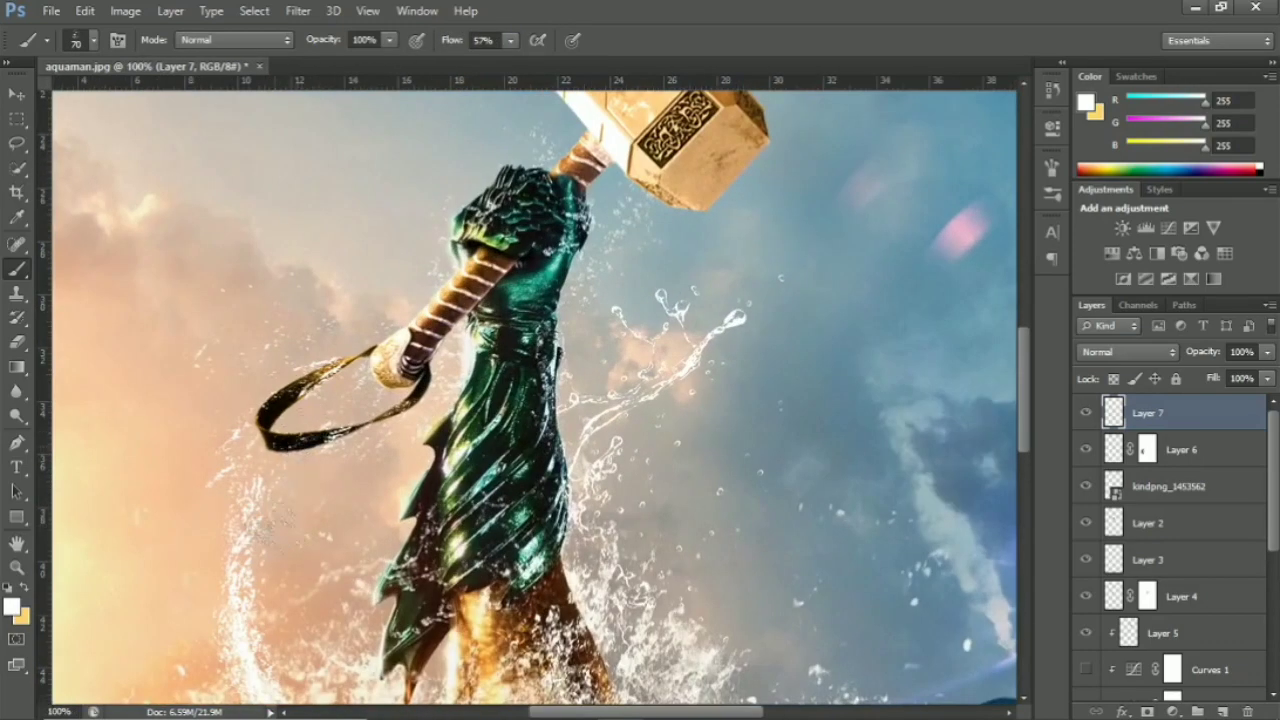
left_click_drag(255, 530, 210, 580)
Set the brush to 80 px at 35% flow and stamp a splash beside the armour's shoulder.
key("h")
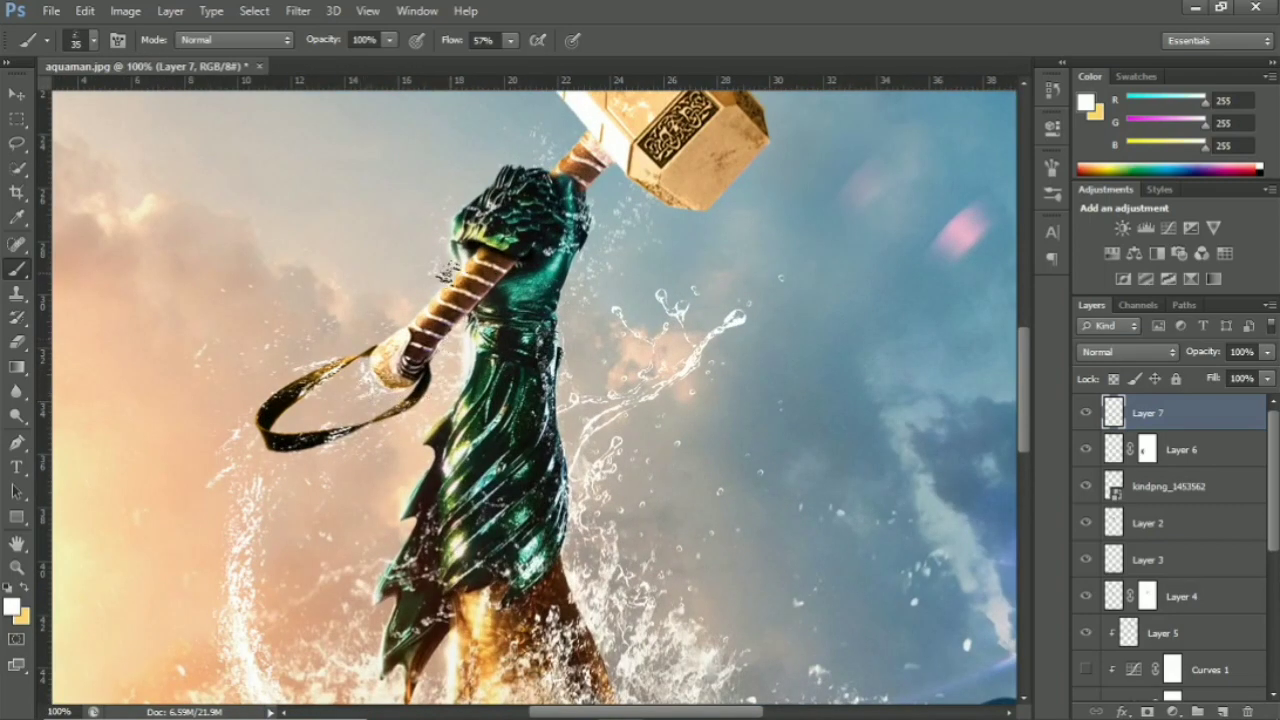
key("bracketright")
key("bracketright")
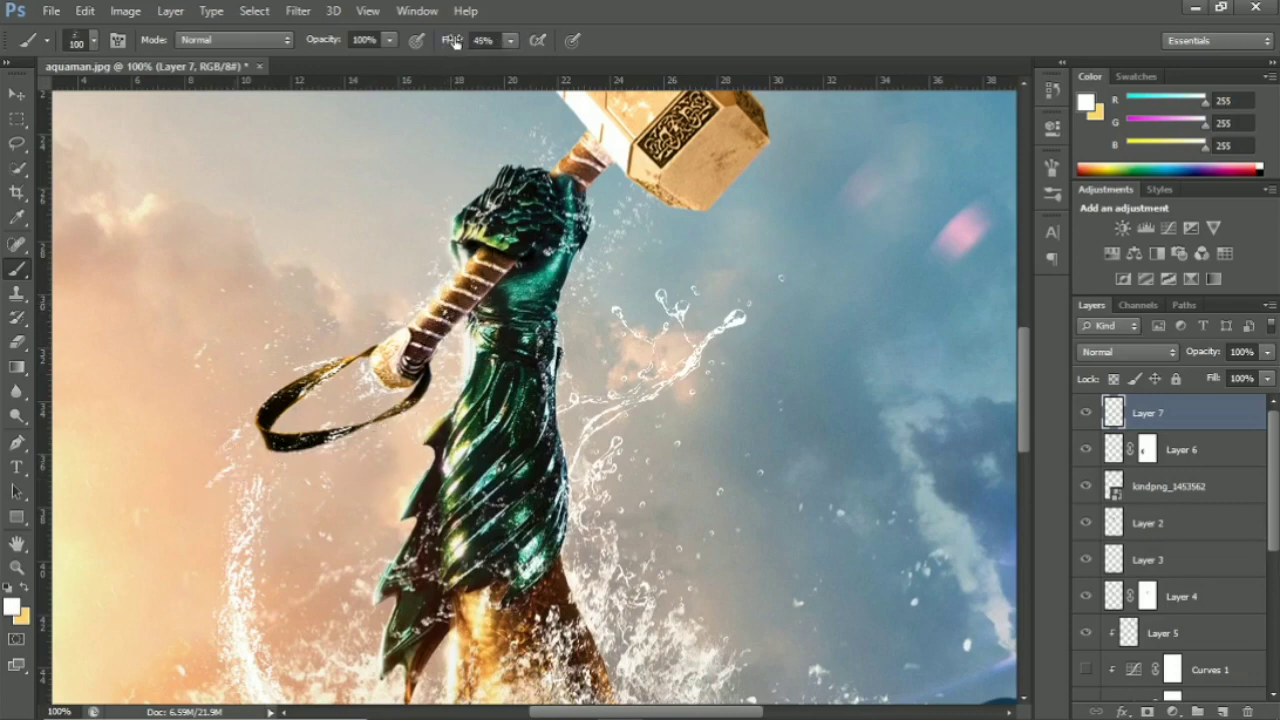
key("bracketleft")
key("bracketleft")
key("shift+3")
key("shift+5")
key("h")
left_click(442, 258)
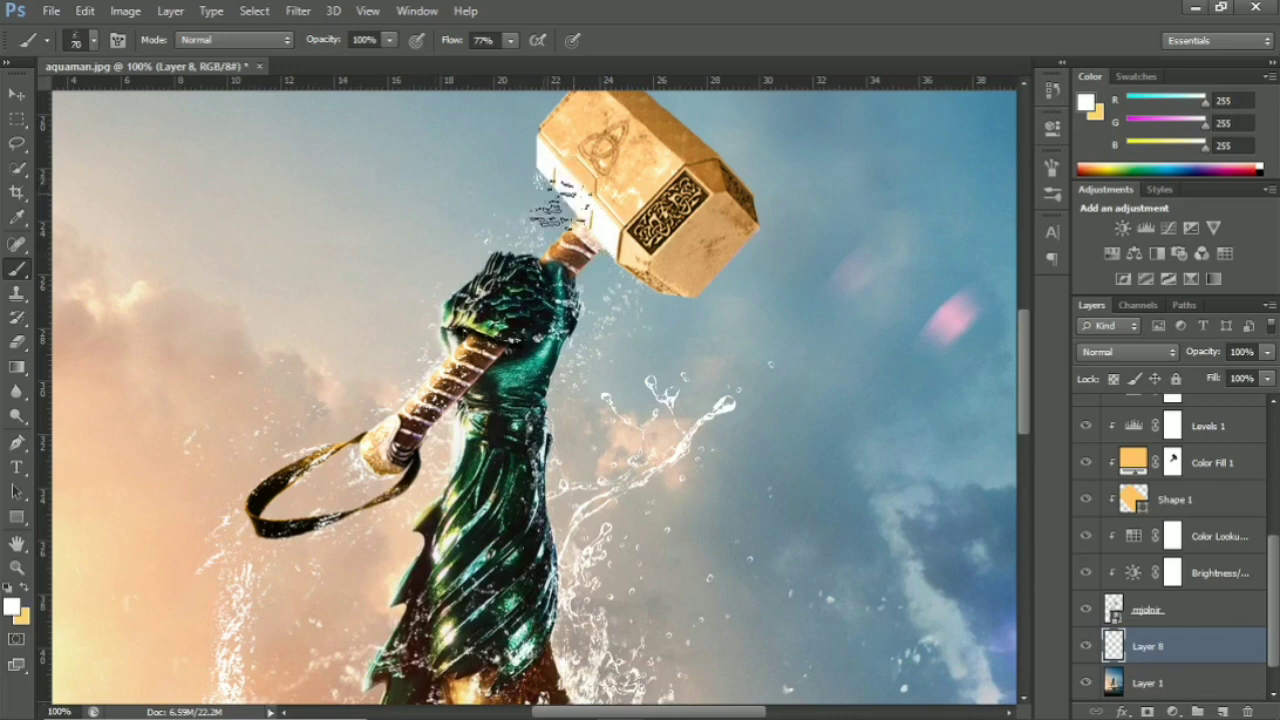
Paint splashes along the hammer head's left and lower edges, then deselect.
left_click_drag(550, 212, 548, 192)
left_click(645, 300)
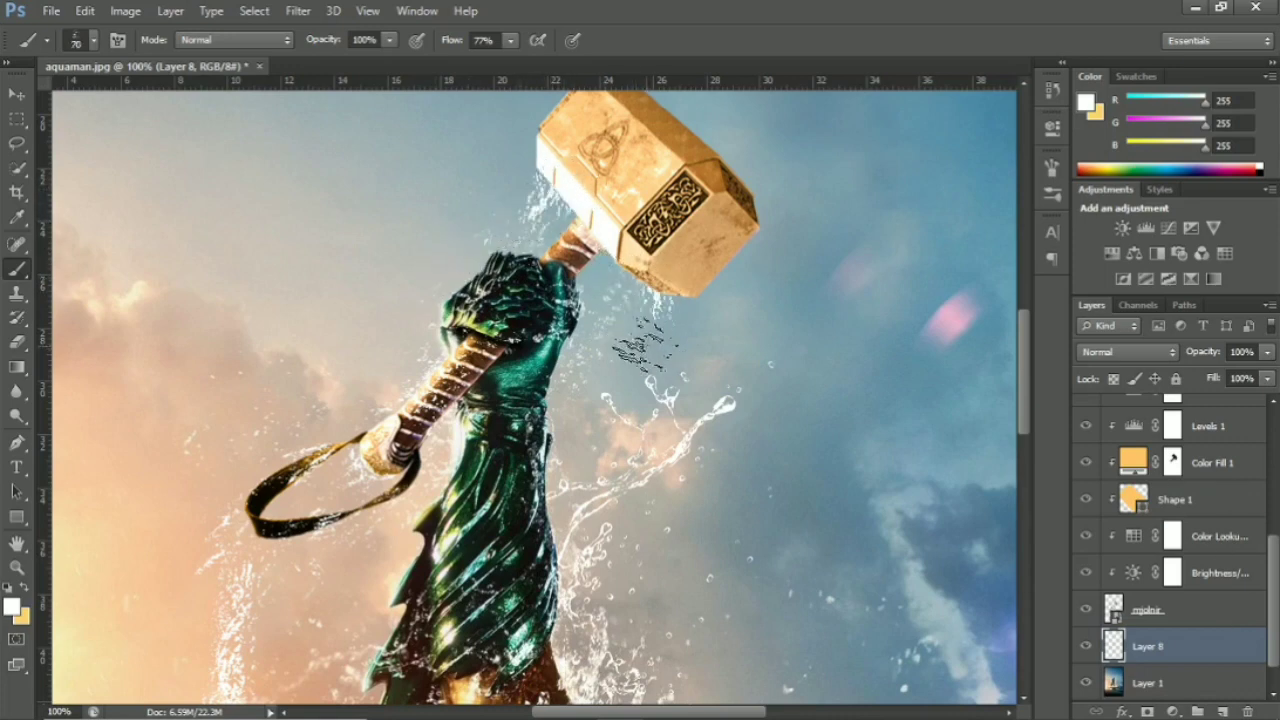
scroll(495, 217, "up", 3)
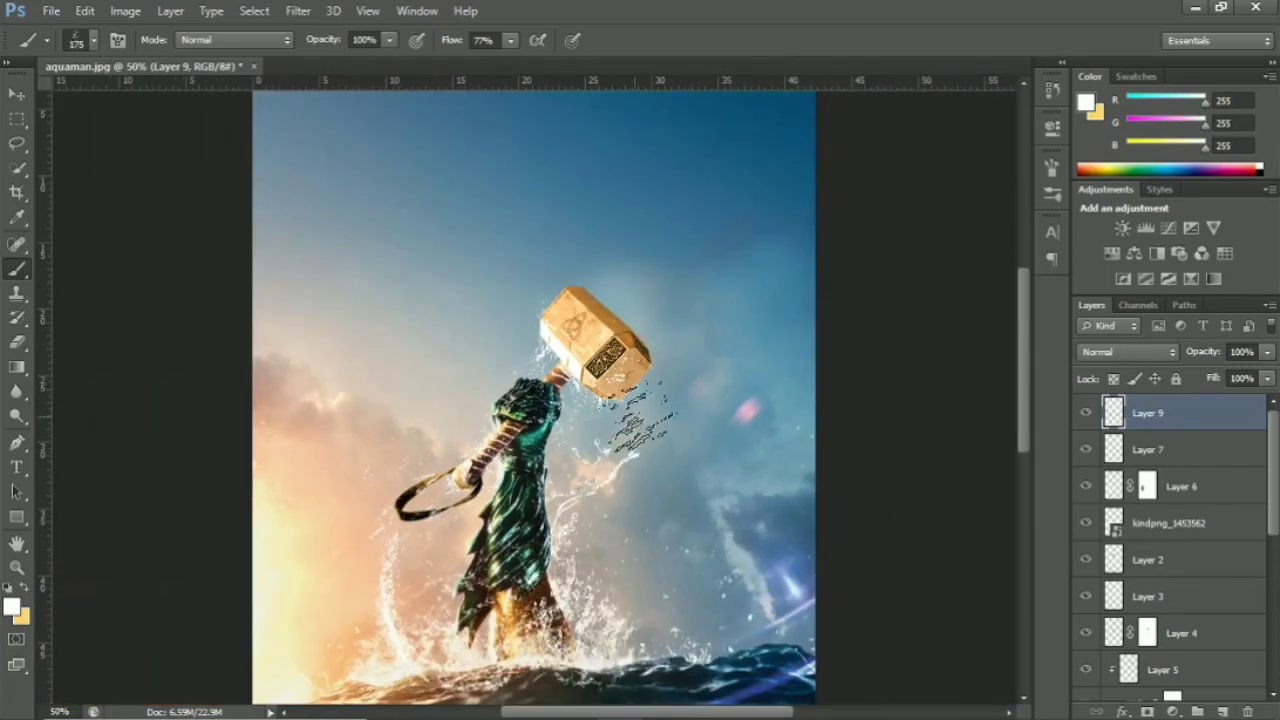
key("ctrl+d")
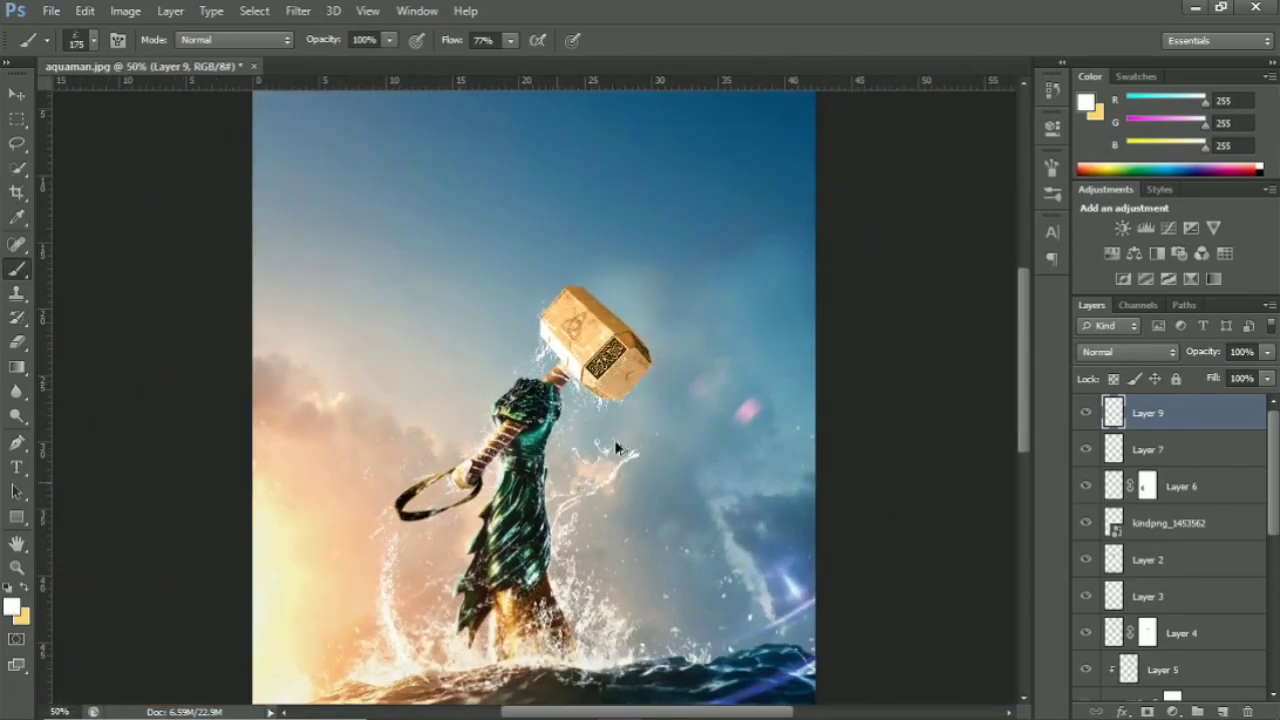
Set Layer 9's blend mode to Soft Light.
key("ctrl+plus")
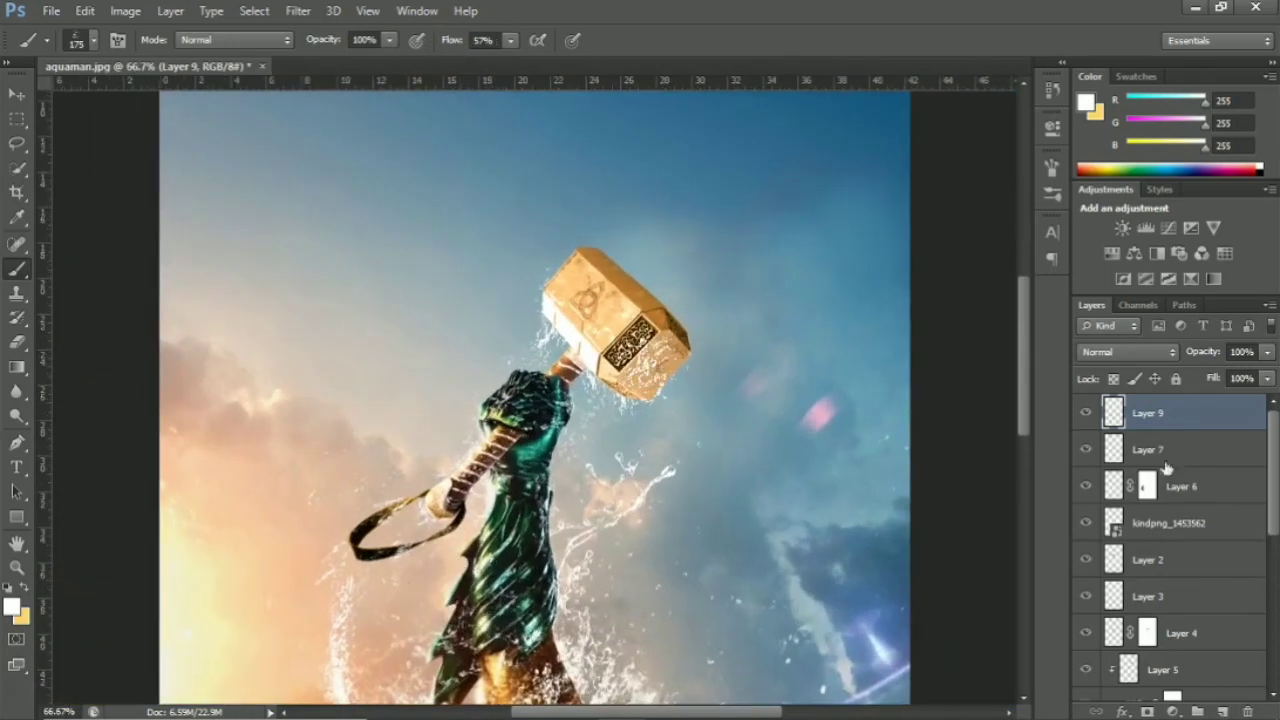
left_click(1134, 353)
left_click(1094, 343)
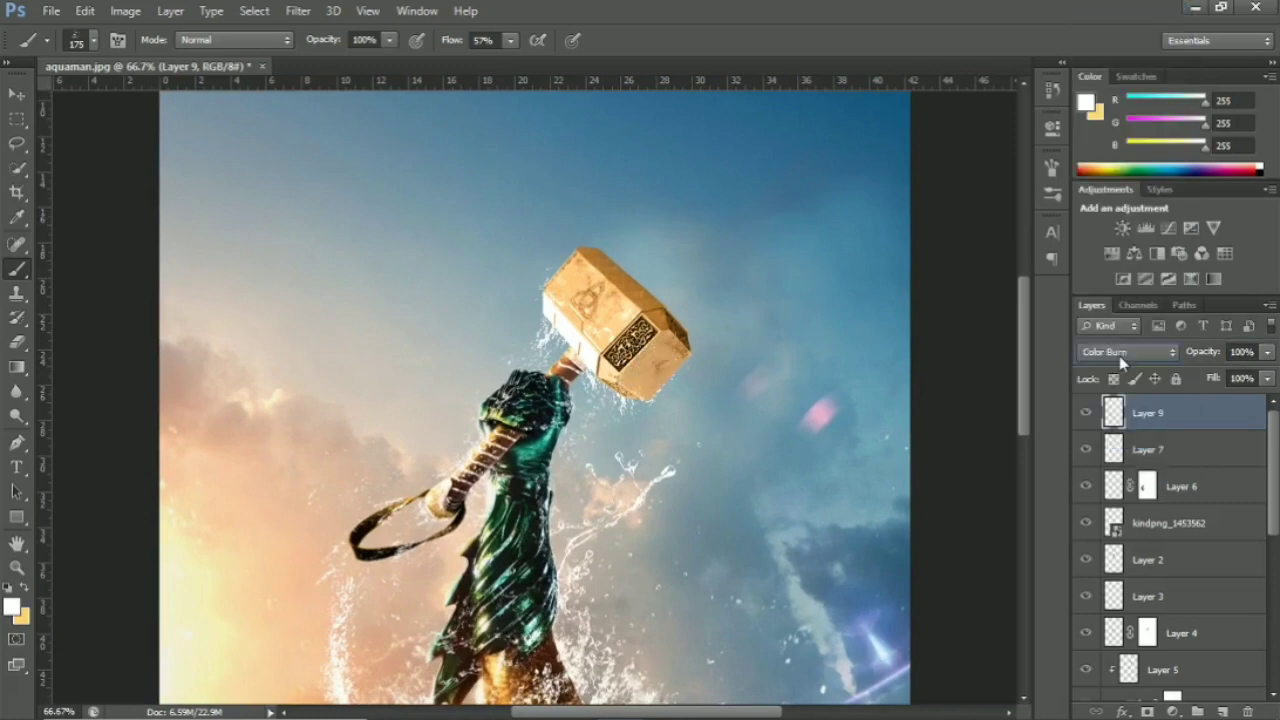
key("Up")
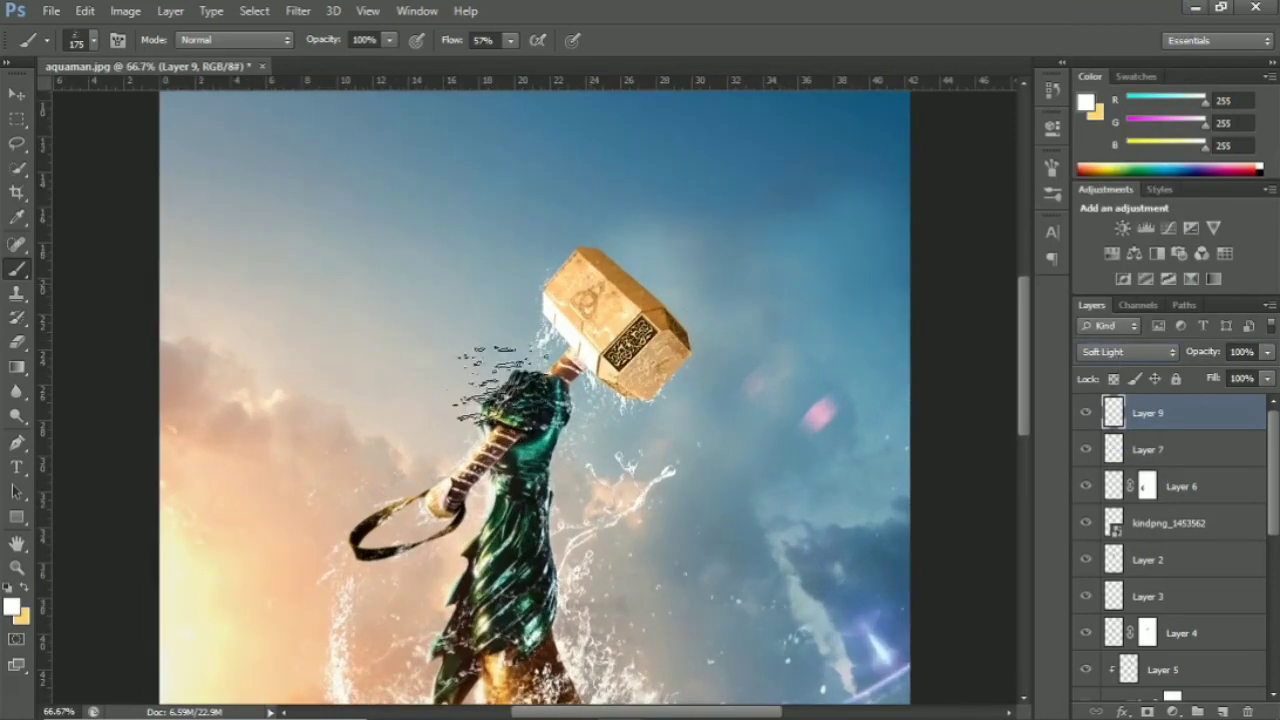
Add a new empty Layer 10 above Layer 9.
key("ctrl+shift+alt+n")
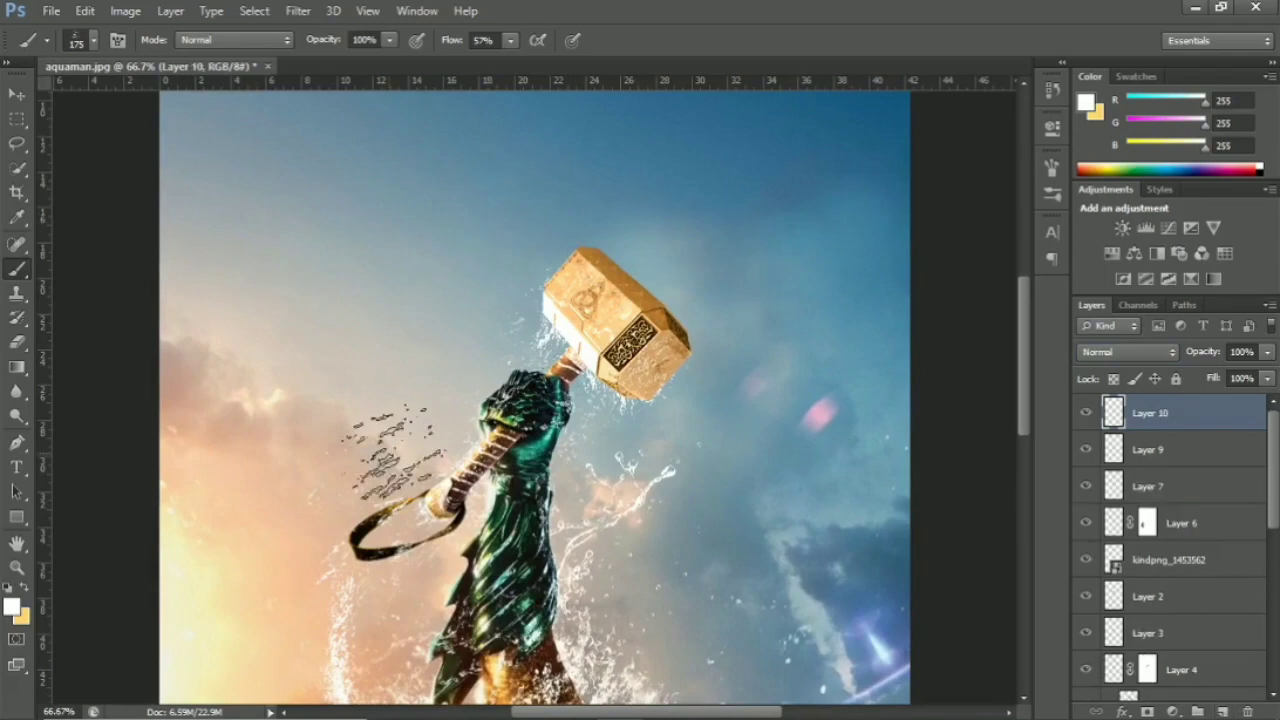
key("ctrl+minus")
key("ctrl+plus")
Set the brush to 40 px with 43% flow.
key("bracketleft")
key("bracketleft")
key("bracketleft")
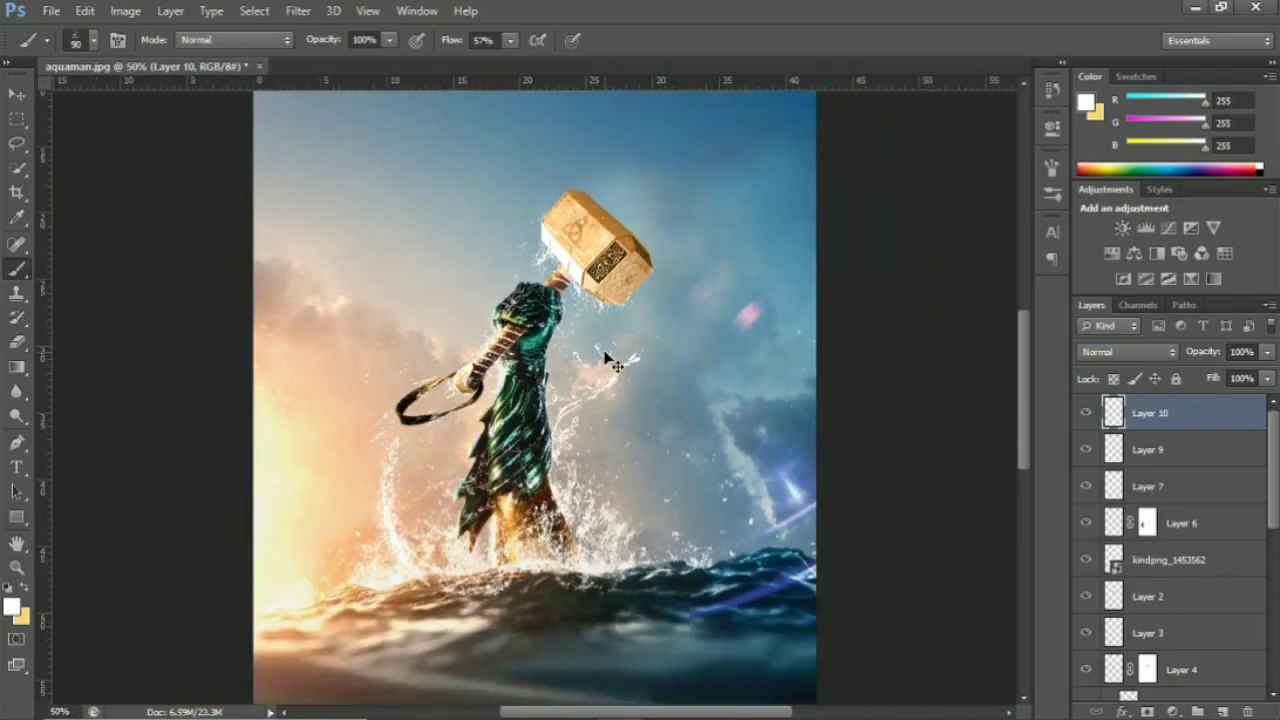
key("ctrl+minus")
key("ctrl+plus")
key("ctrl+plus")
left_click_drag(452, 40, 438, 40)
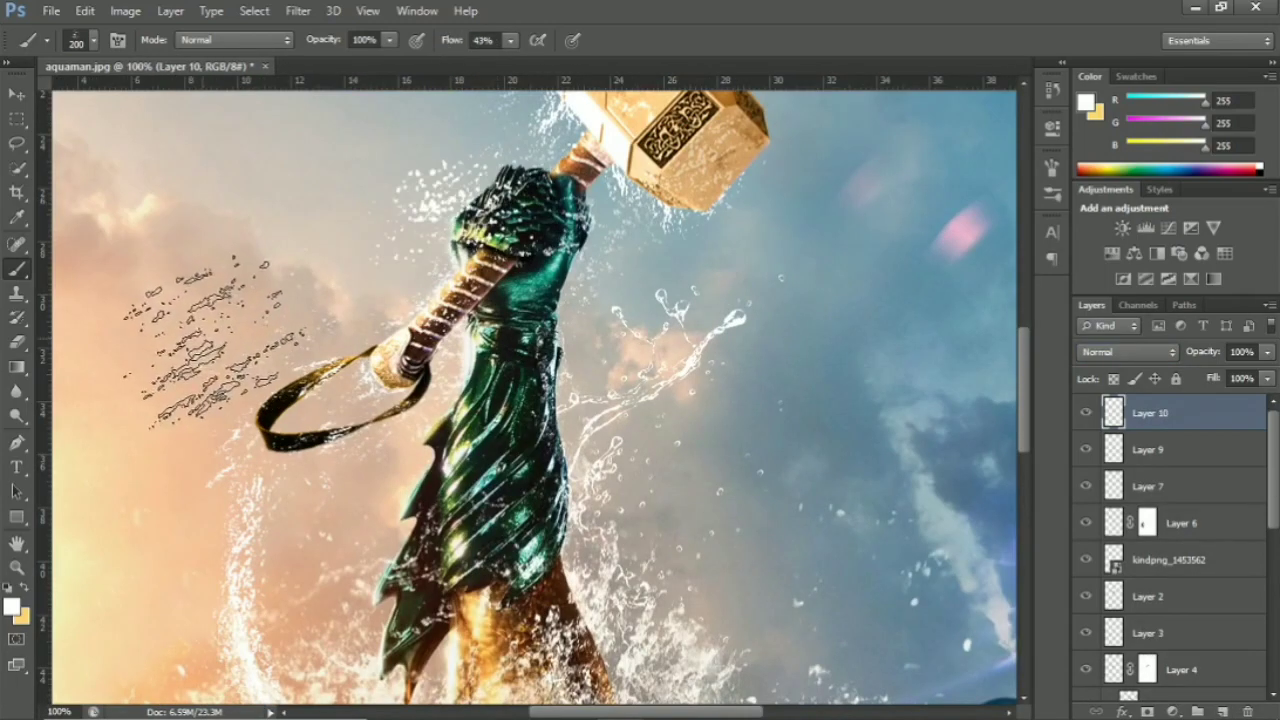
key("bracketleft")
key("bracketleft")
key("bracketleft")
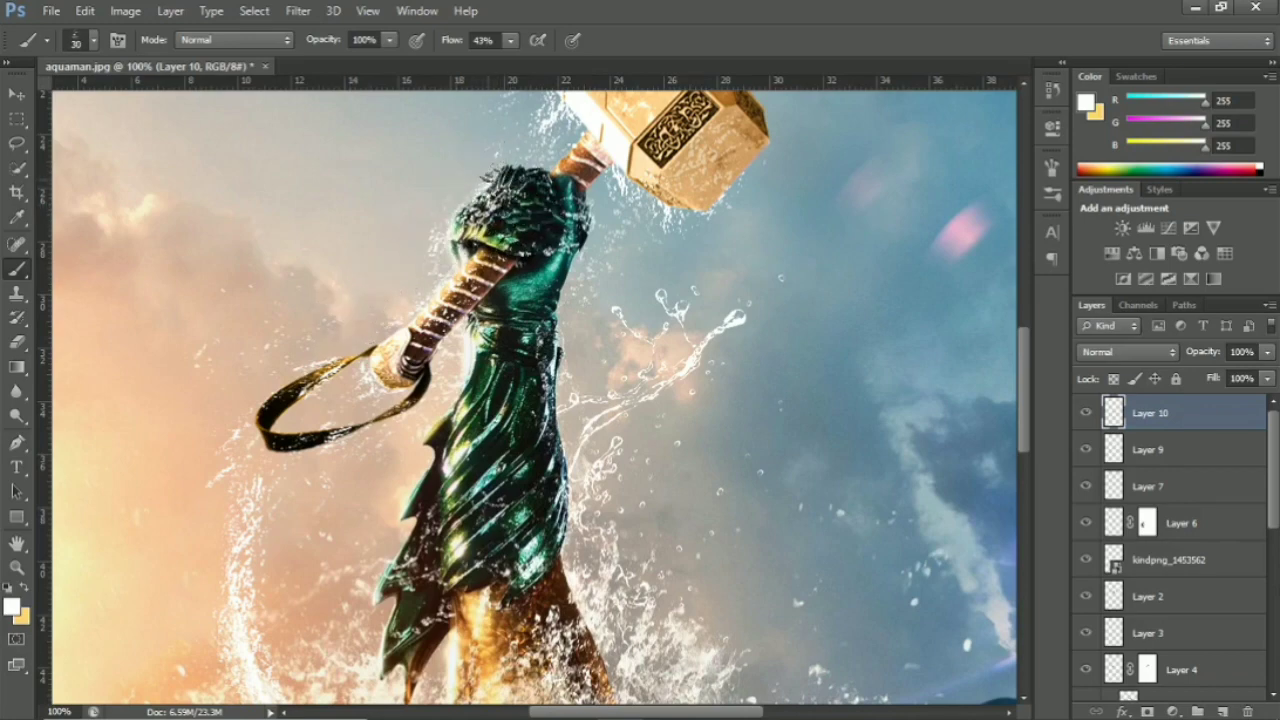
Return the poster to half size, switch to the Move tool, and scroll toward Shape 1.
key("ctrl+minus")
key("ctrl+minus")
key("ctrl+minus")
key("ctrl+plus")
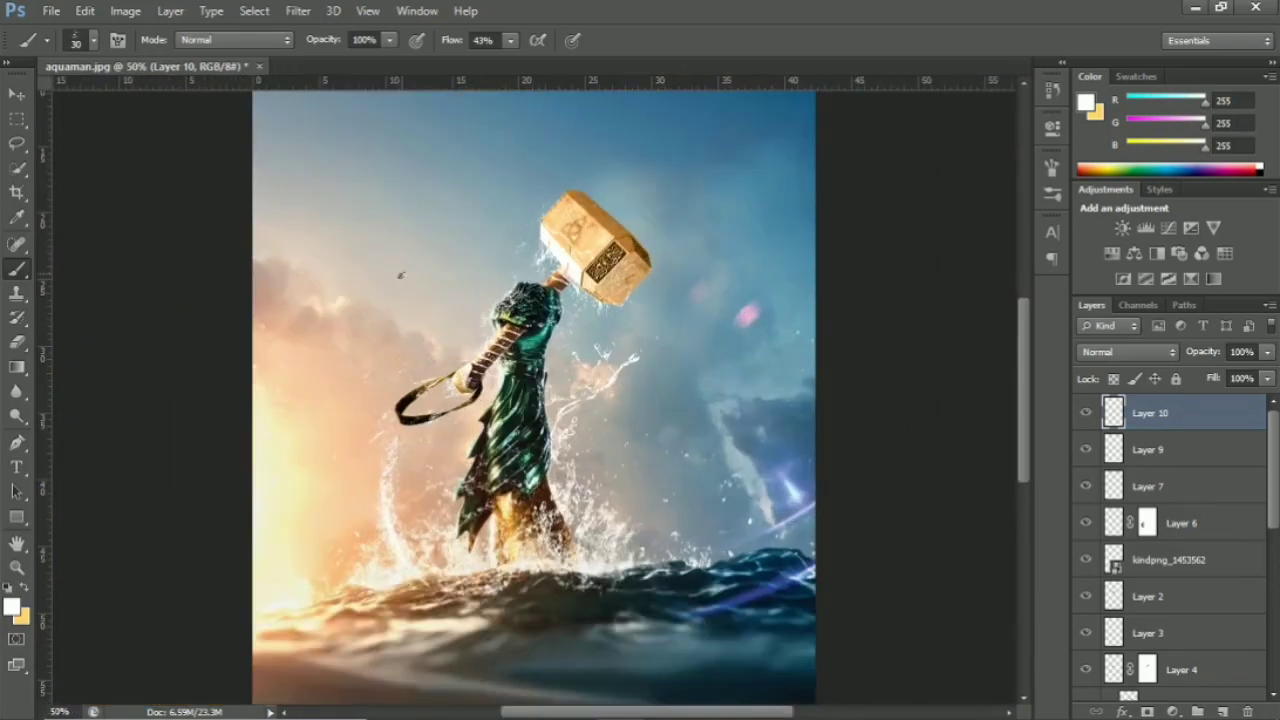
key("v")
scroll(1170, 540, "down", 3)
Add a mask to Shape 1 and pick a large soft round brush with default black and white.
scroll(1170, 540, "down", 3)
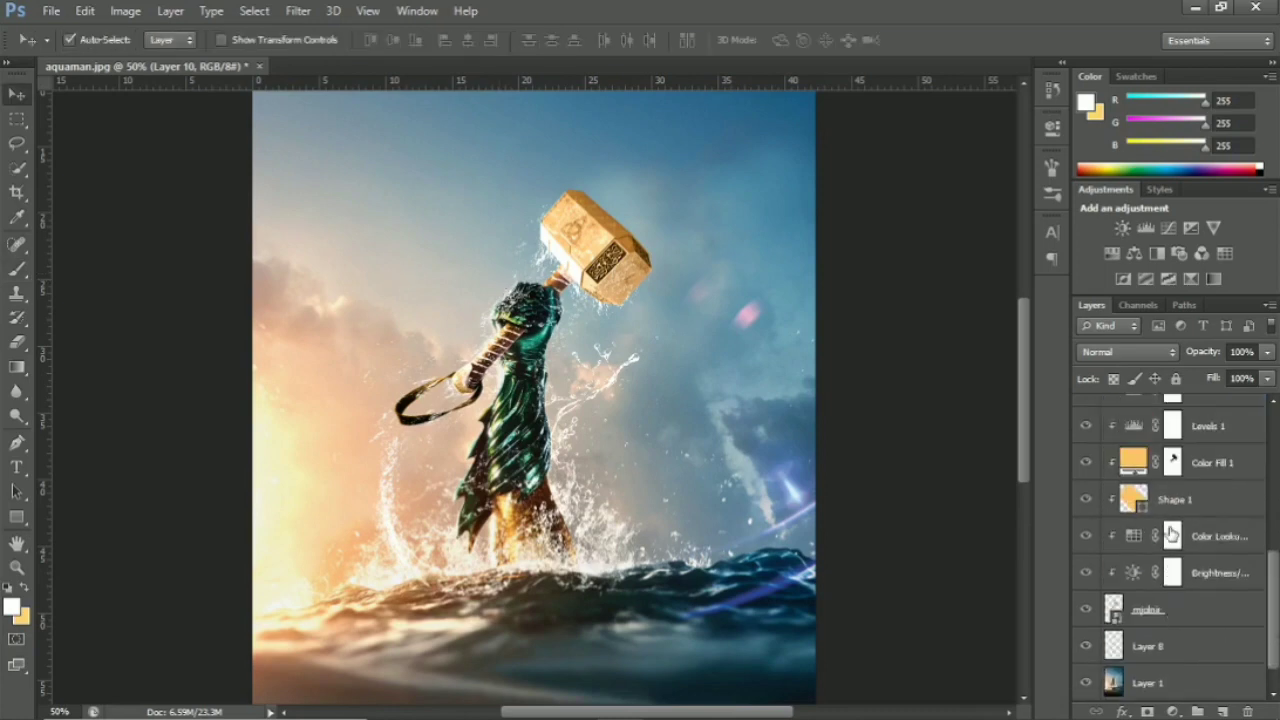
left_click(1140, 500)
left_click(1147, 711)
key("b")
left_click(93, 40)
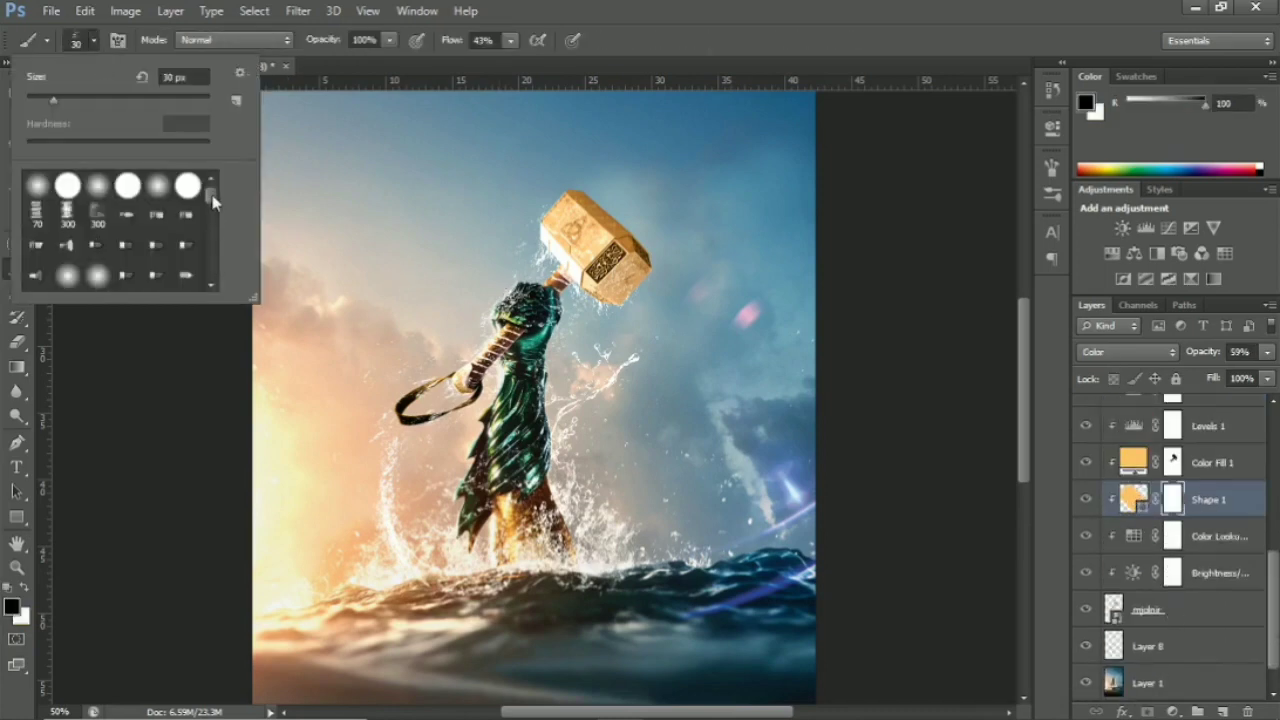
double_click(42, 189)
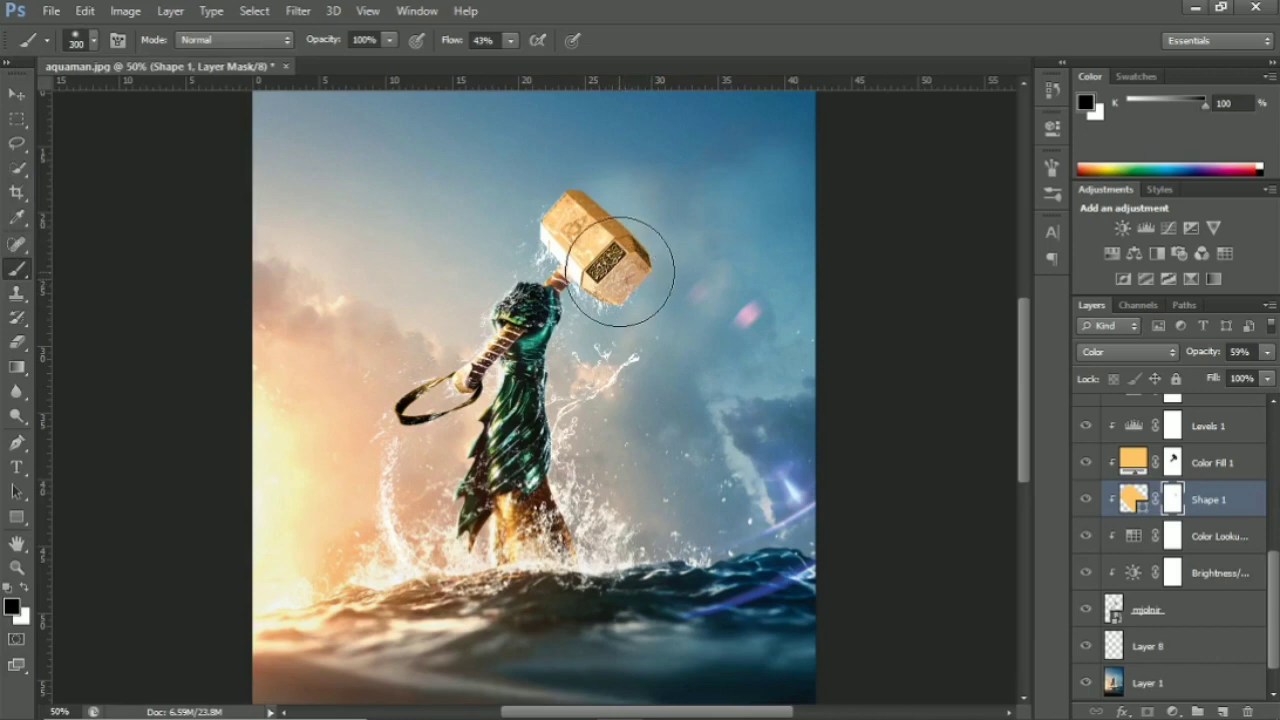
scroll(1170, 540, "up", 3)
scroll(1170, 540, "down", 3)
Duplicate the mjolnir hammer layer and set the copy to Soft Light.
left_click(1150, 571)
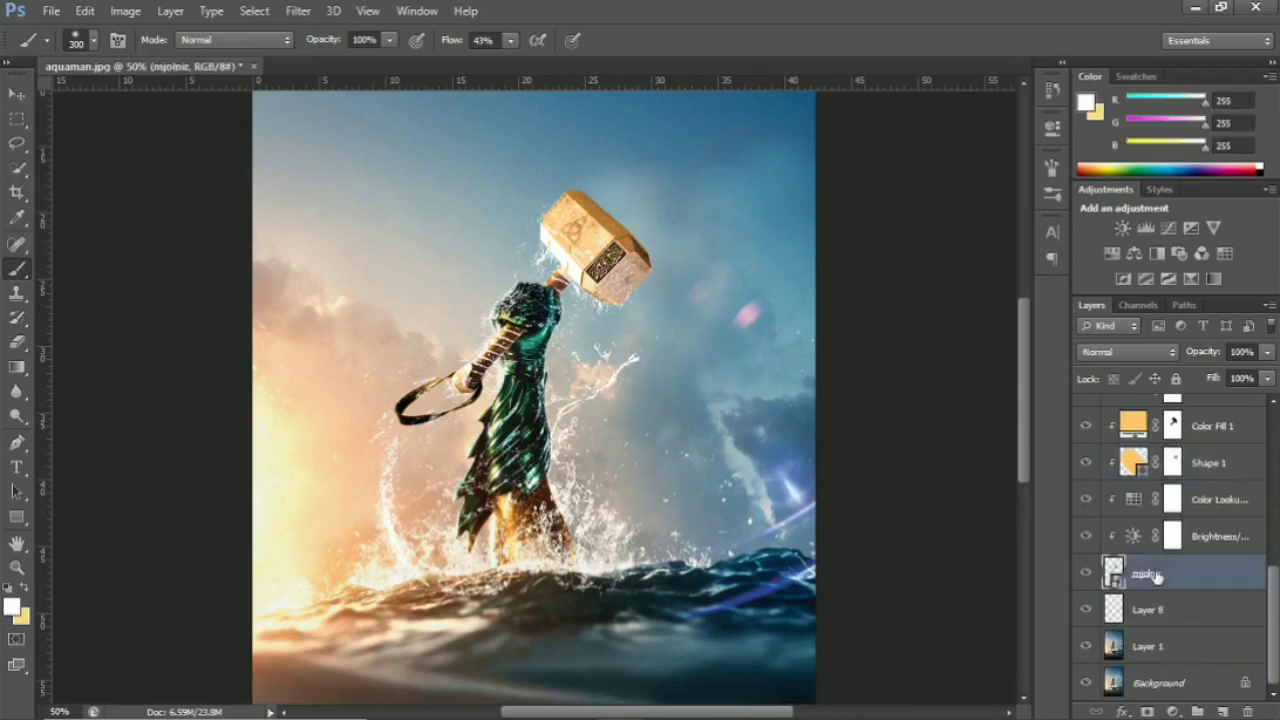
key("ctrl+j")
left_click(1127, 352)
left_click(1100, 250)
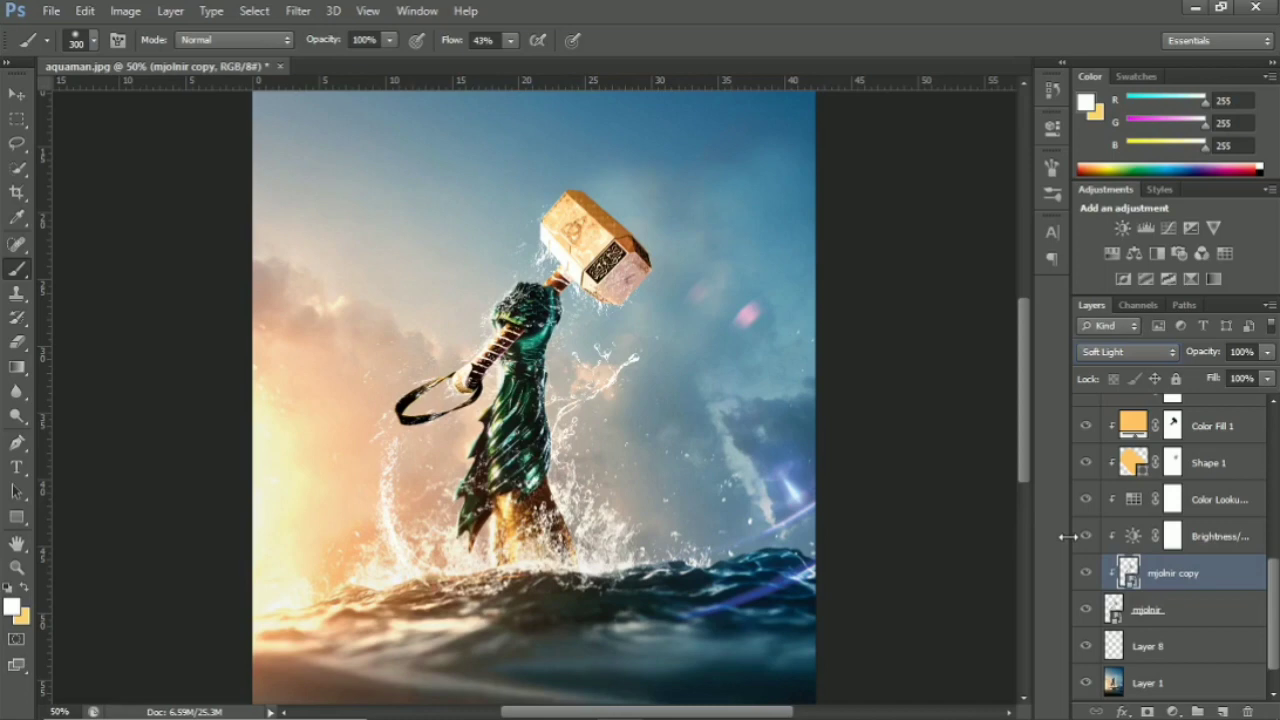
Add an empty layer above Curves 1 and sample dark brown with a smaller brush for shading.
scroll(1140, 500, "up", 3)
left_click(1210, 460)
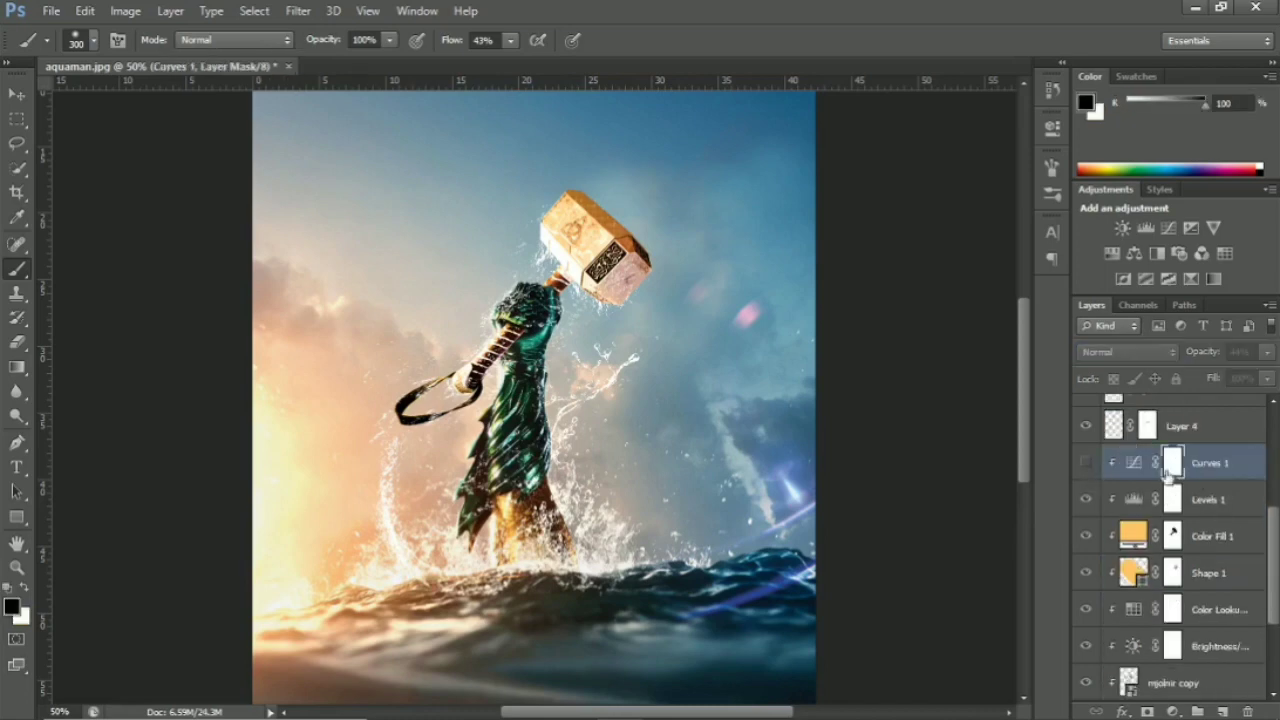
key("ctrl+shift+alt+n")
left_click(648, 242, "alt")
scroll(560, 180, "up", 2)
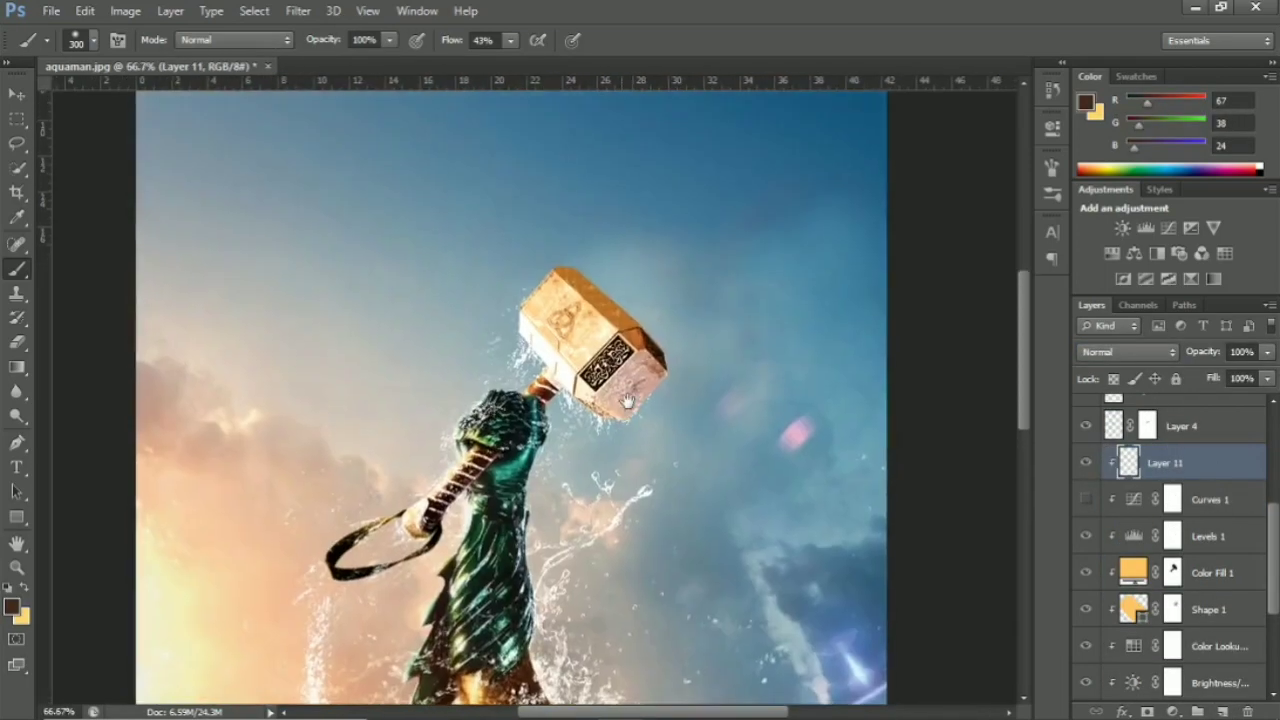
scroll(560, 180, "up", 1)
key("bracketleft")
key("bracketleft")
key("bracketleft")
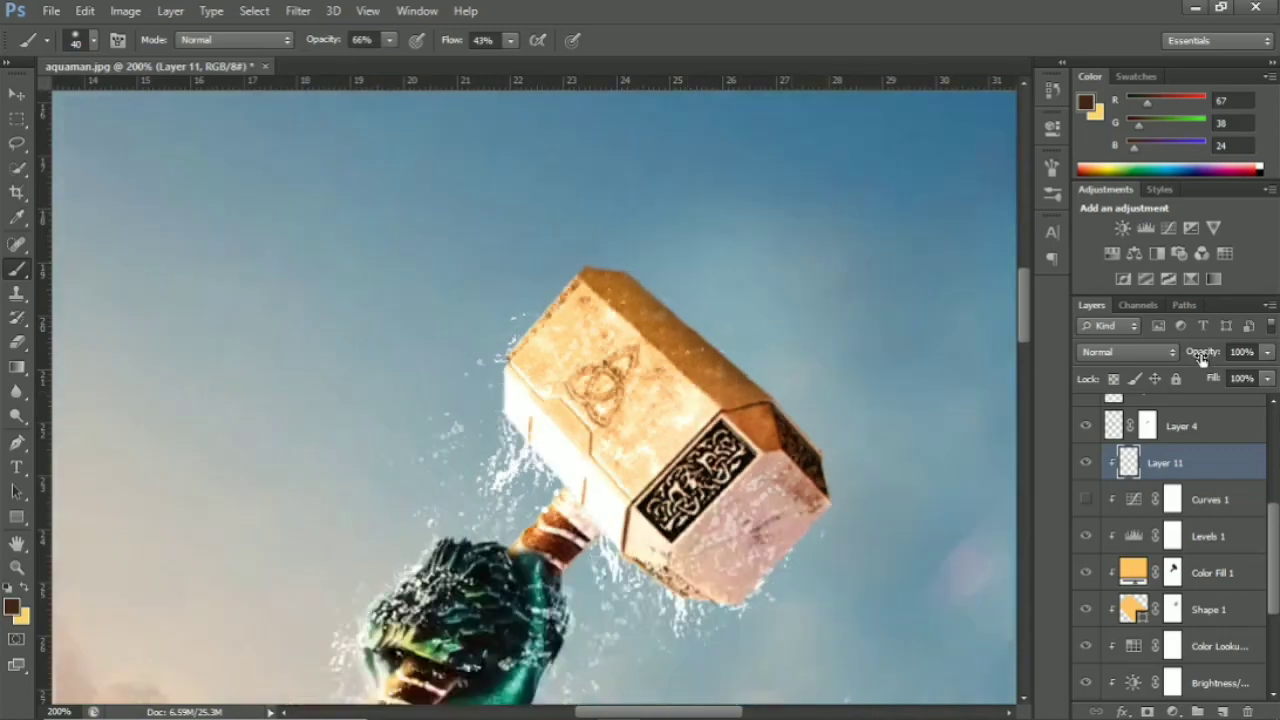
Lower the brown shading layer's opacity to about 24% and place the Glow flare image.
key("ctrl+0")
left_click_drag(1202, 360, 1135, 362)
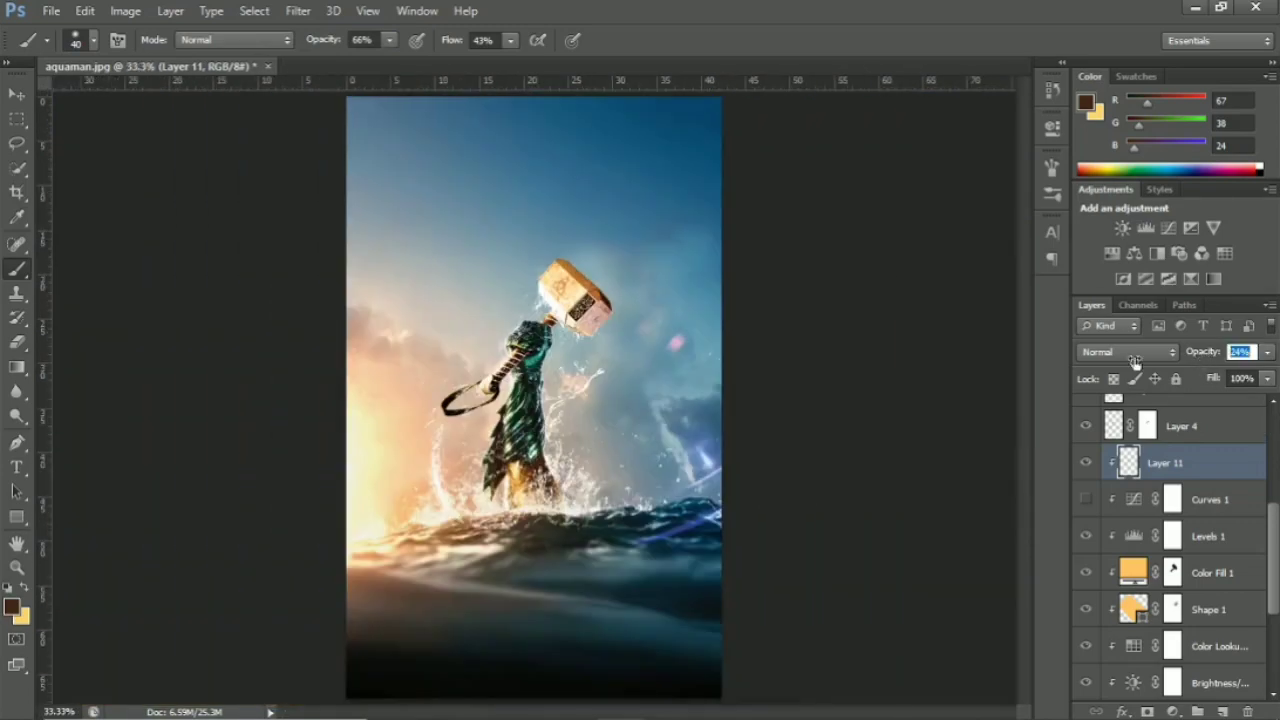
scroll(600, 250, "up", 4)
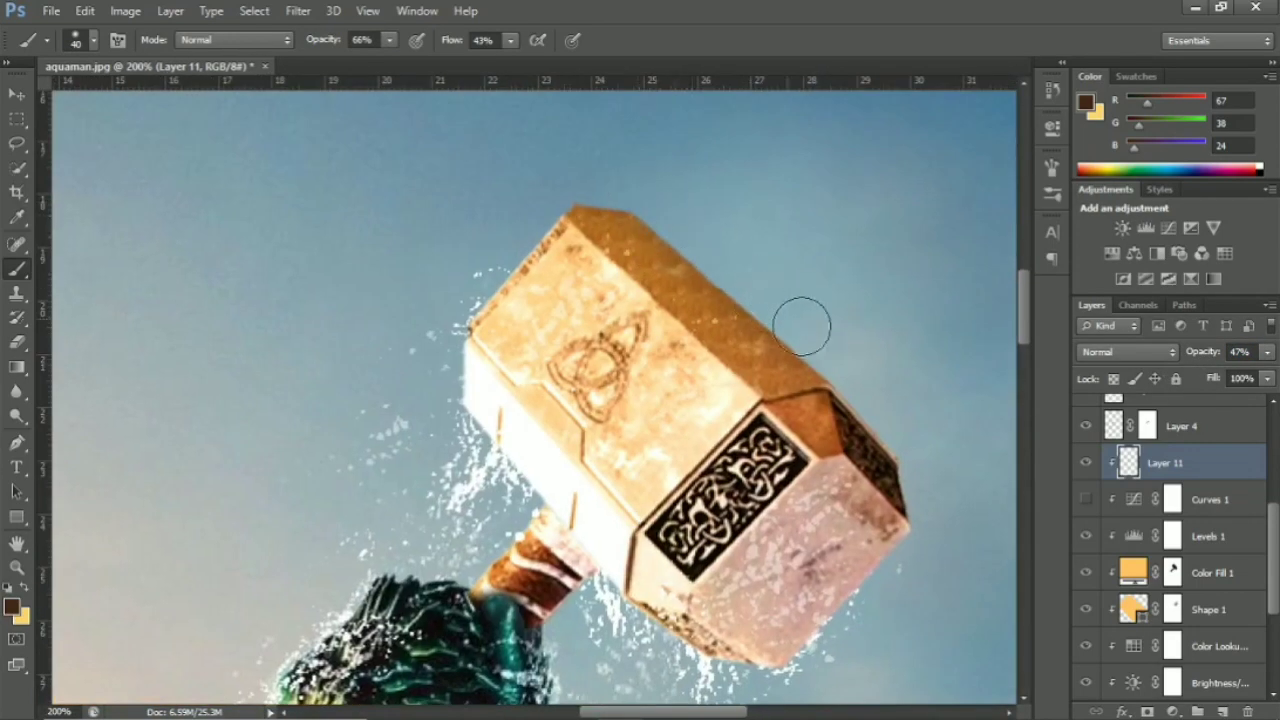
scroll(956, 387, "down", 4)
left_click_drag(1202, 352, 1152, 354)
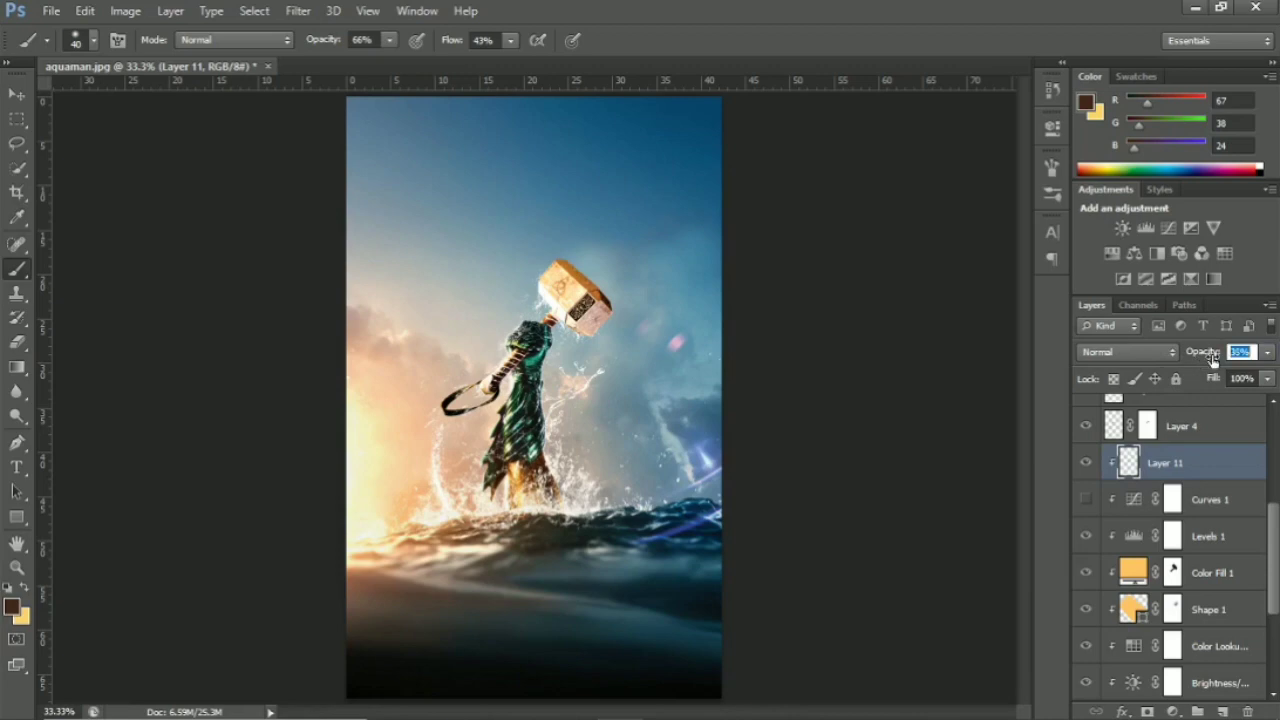
key("ctrl+plus")
Shrink the flare and position it on the hammer's top corner.
left_click_drag(561, 291, 561, 161)
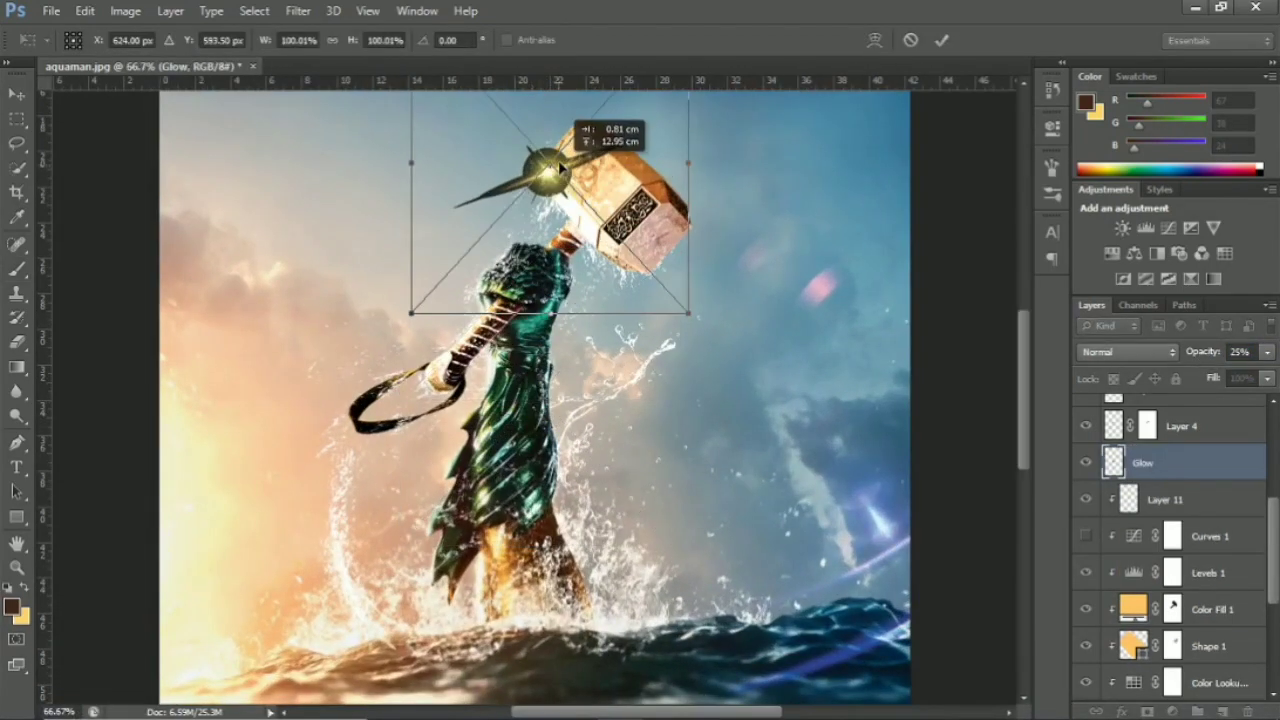
left_click_drag(688, 302, 600, 225)
key("Return")
key("v")
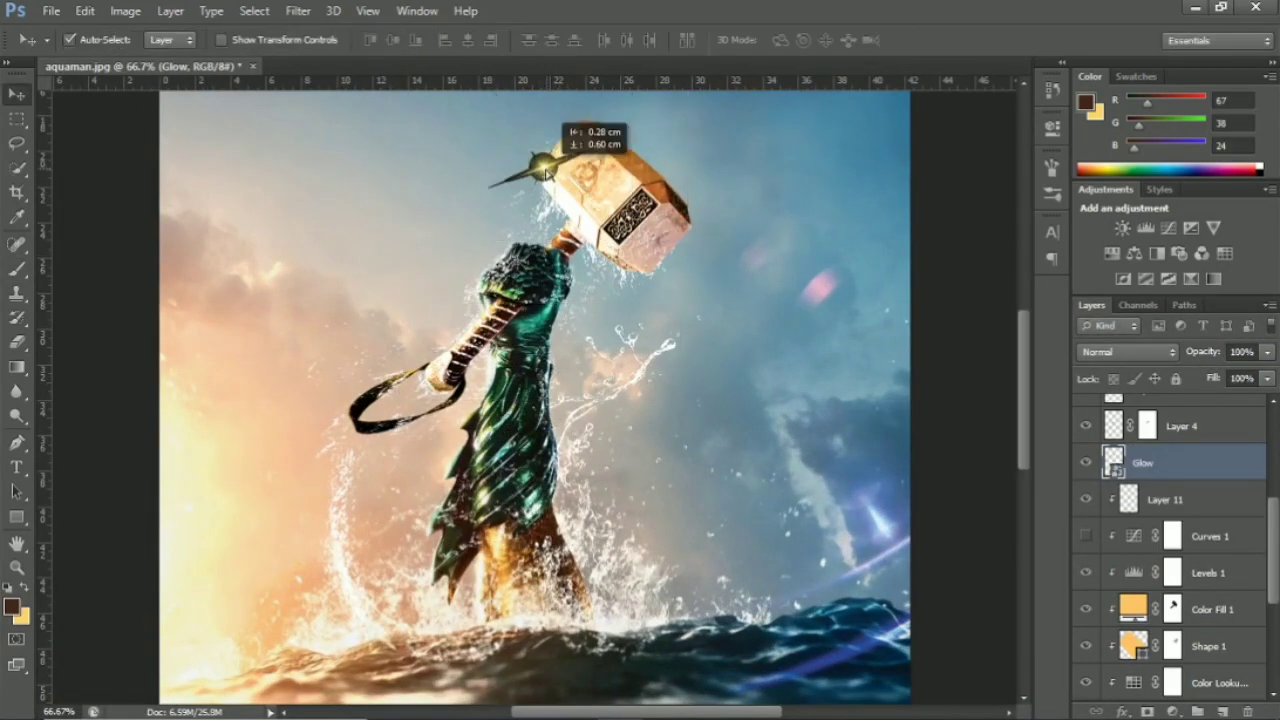
Set the Glow layer's blend mode to Screen after comparing options.
left_click(1128, 352)
left_click(1125, 157)
left_click(1128, 352)
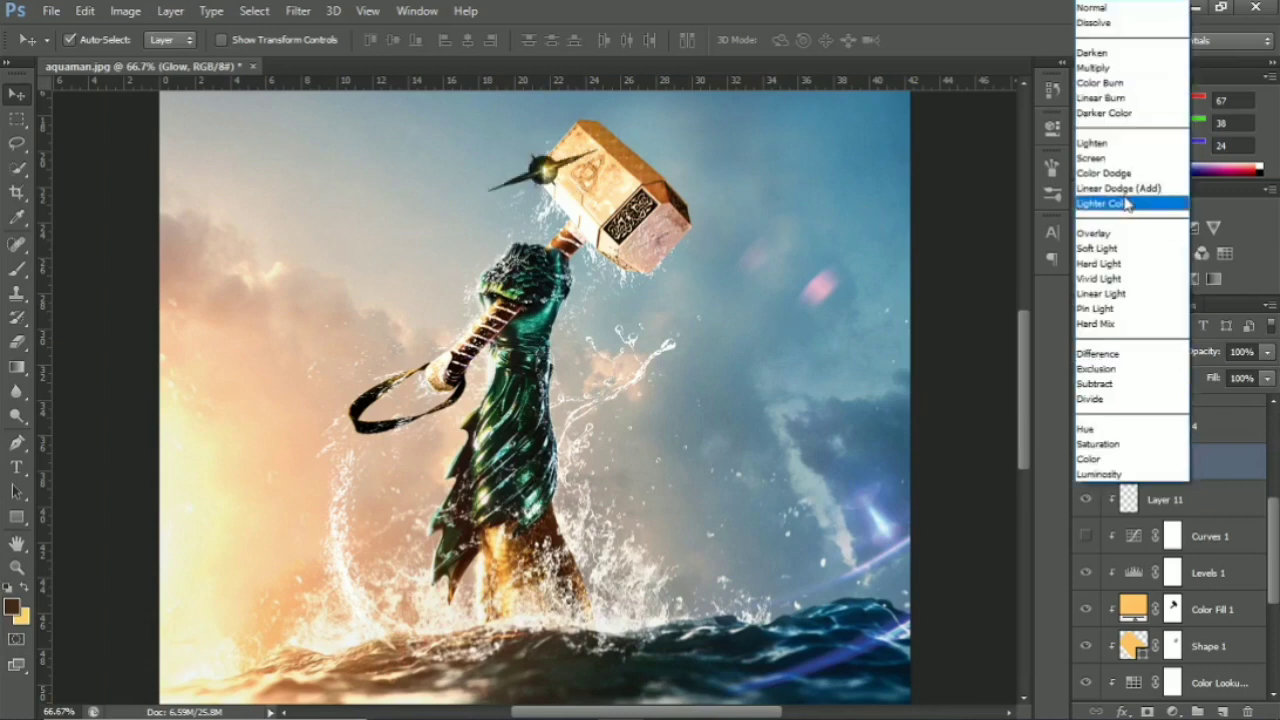
left_click(1110, 149)
left_click(1108, 358)
left_click(1110, 152)
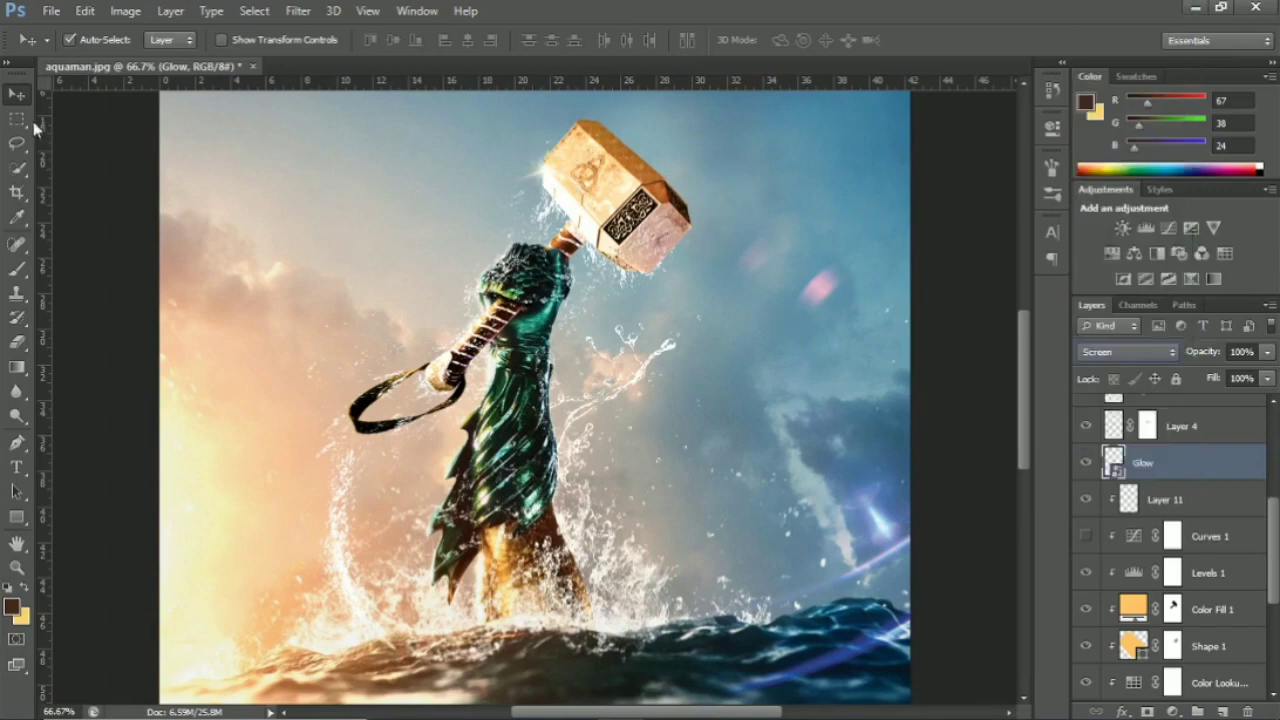
key("ctrl+t")
key("Return")
Move the Glow layer to the top of the stack and view the poster at 50%.
left_click_drag(1143, 462, 1178, 412)
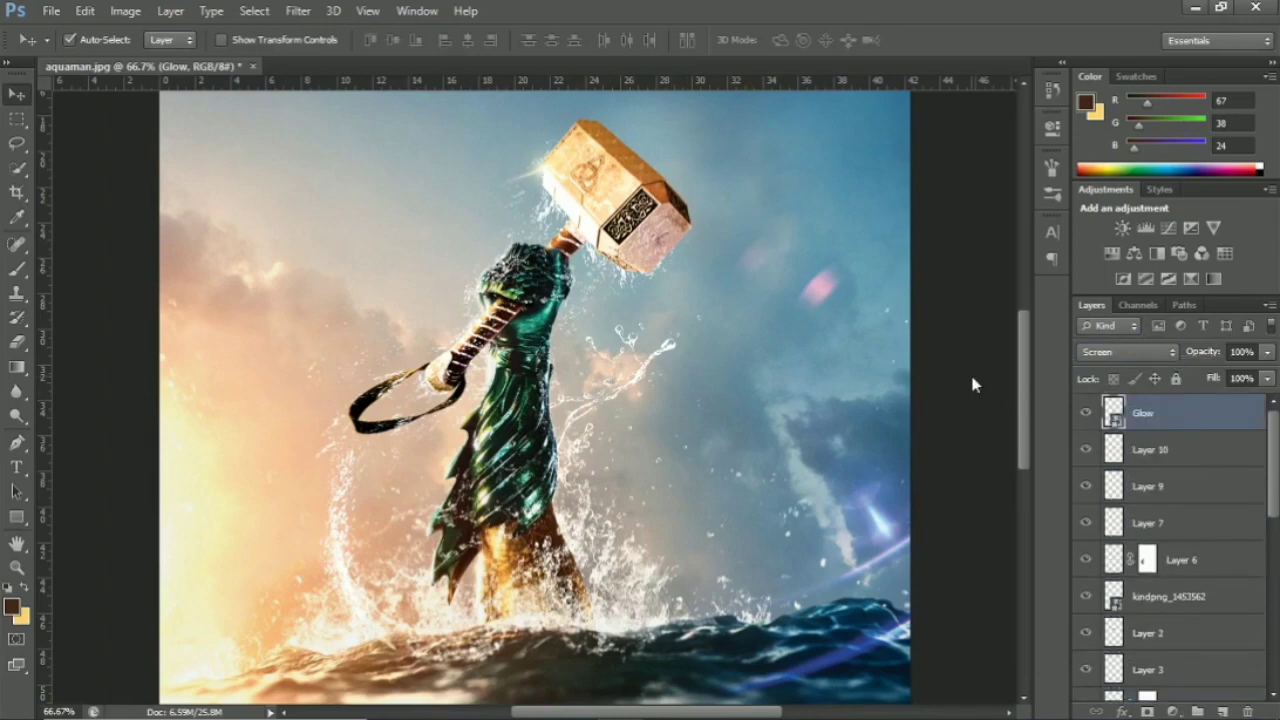
key("ctrl+minus")
key("ctrl+minus")
key("ctrl+plus")
key("ctrl+plus")
key("ctrl+minus")
Add a new layer above Glow and choose a splash brush from Brush Presets.
key("ctrl+shift+alt+n")
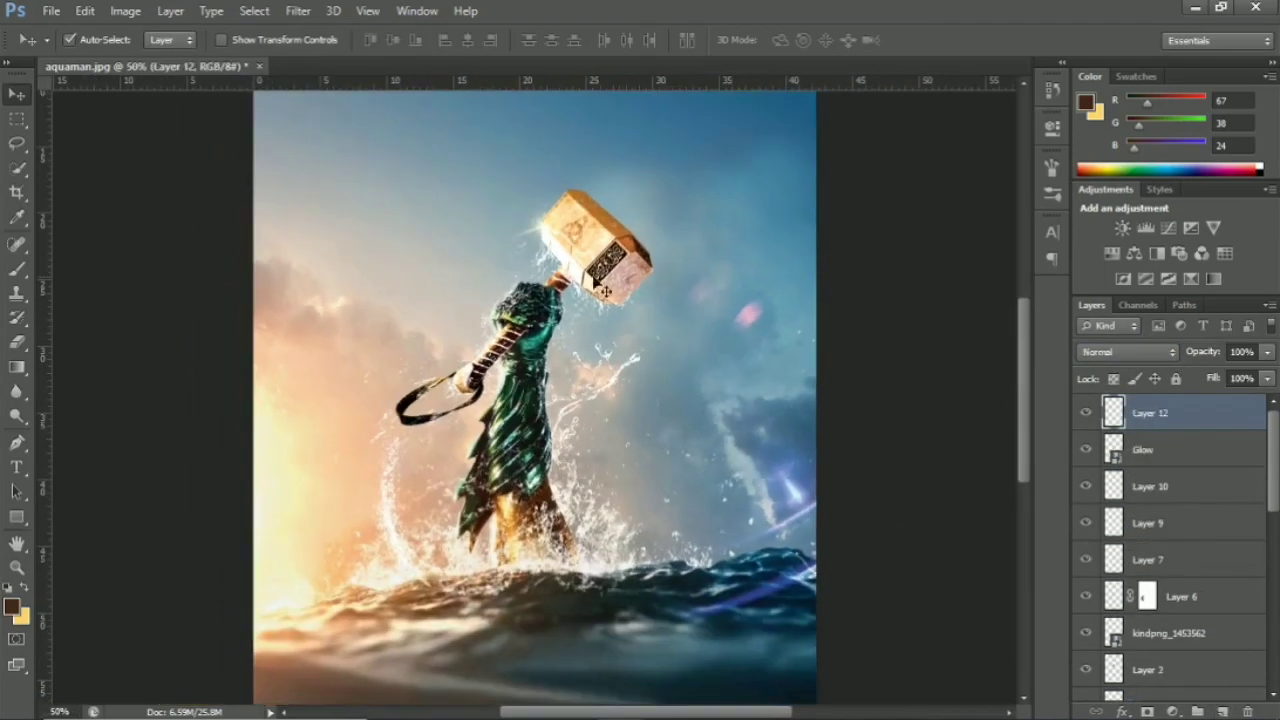
key("b")
left_click(1052, 194)
mouse_move(1023, 243)
left_mouse_down()
mouse_move(1042, 423)
mouse_move(1036, 534)
left_mouse_up()
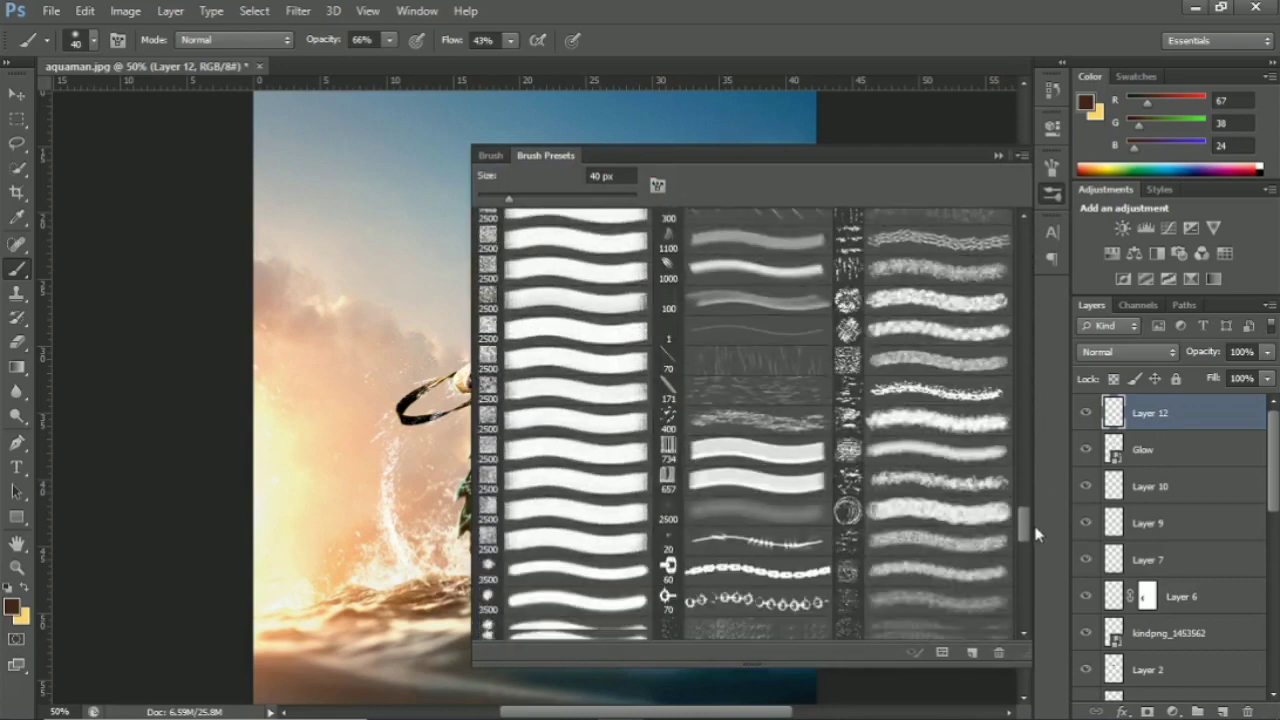
left_click(998, 155)
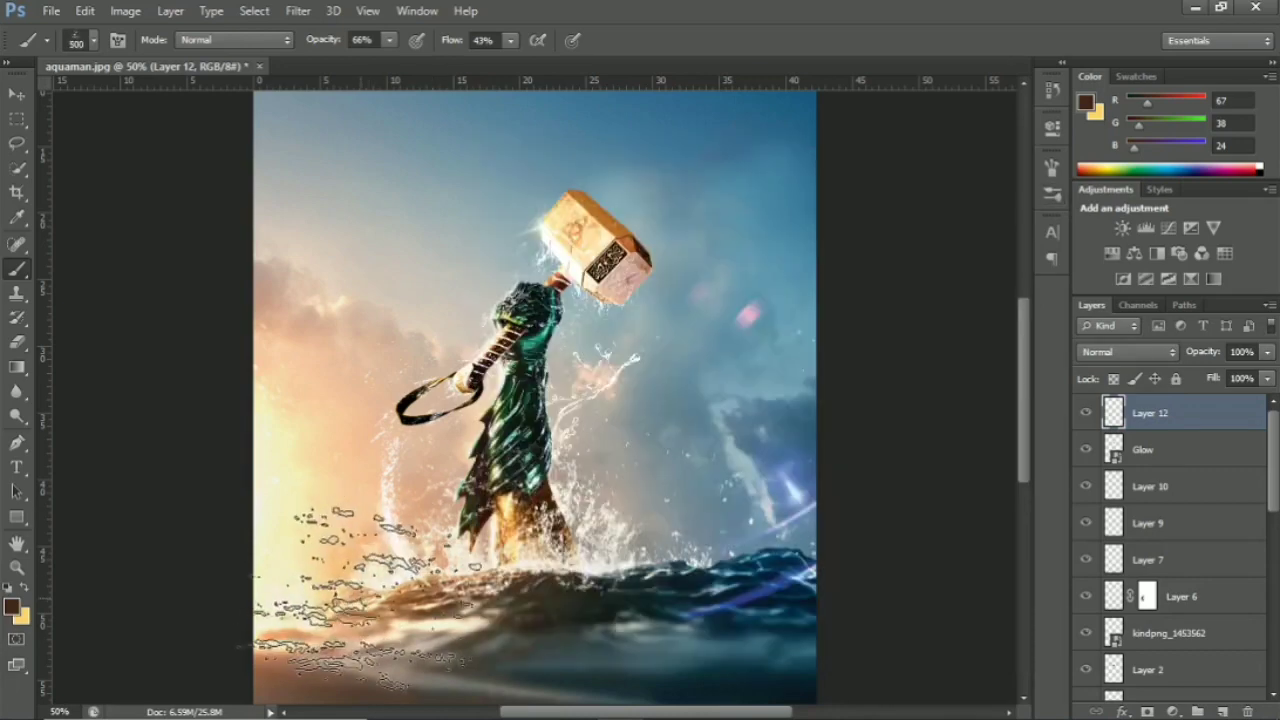
Paint white splash strokes at the lower left on a rotated canvas, then straighten the view.
key("r")
left_click_drag(380, 600, 665, 577)
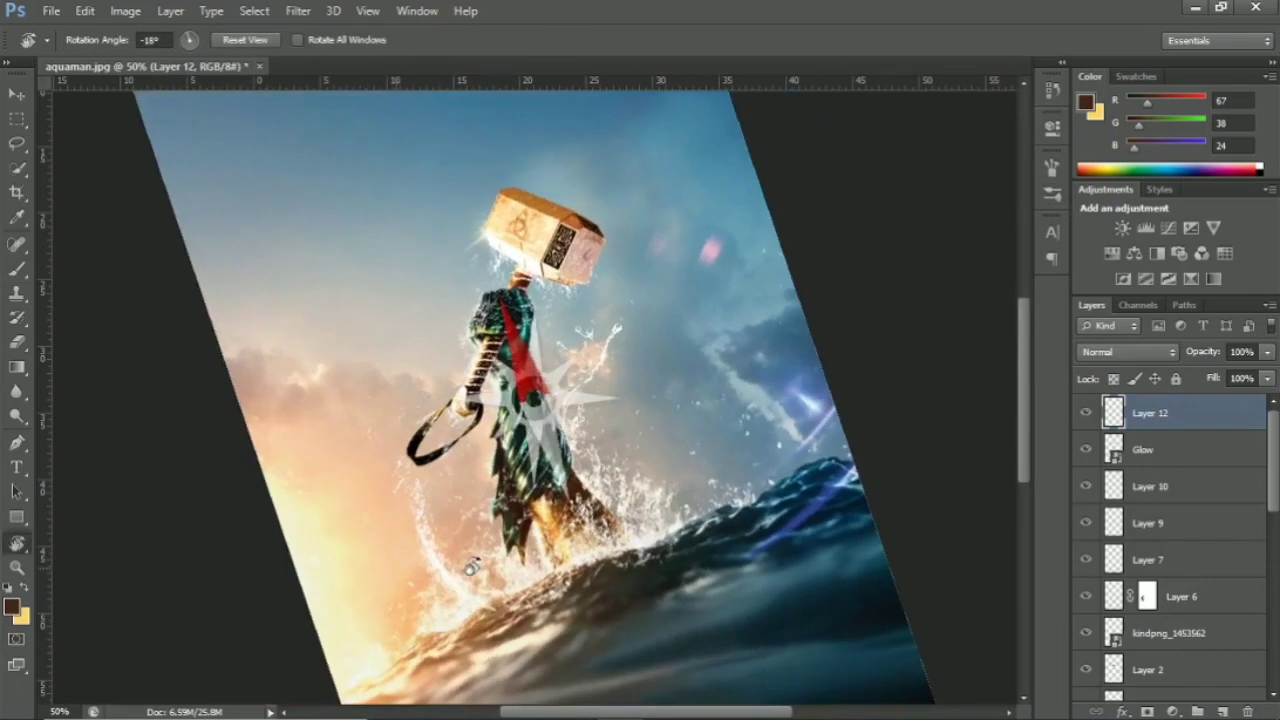
left_click(12, 606)
left_click(714, 131)
left_click(1143, 157)
mouse_move(300, 600)
left_mouse_down()
mouse_move(400, 540)
mouse_move(390, 560)
left_mouse_up()
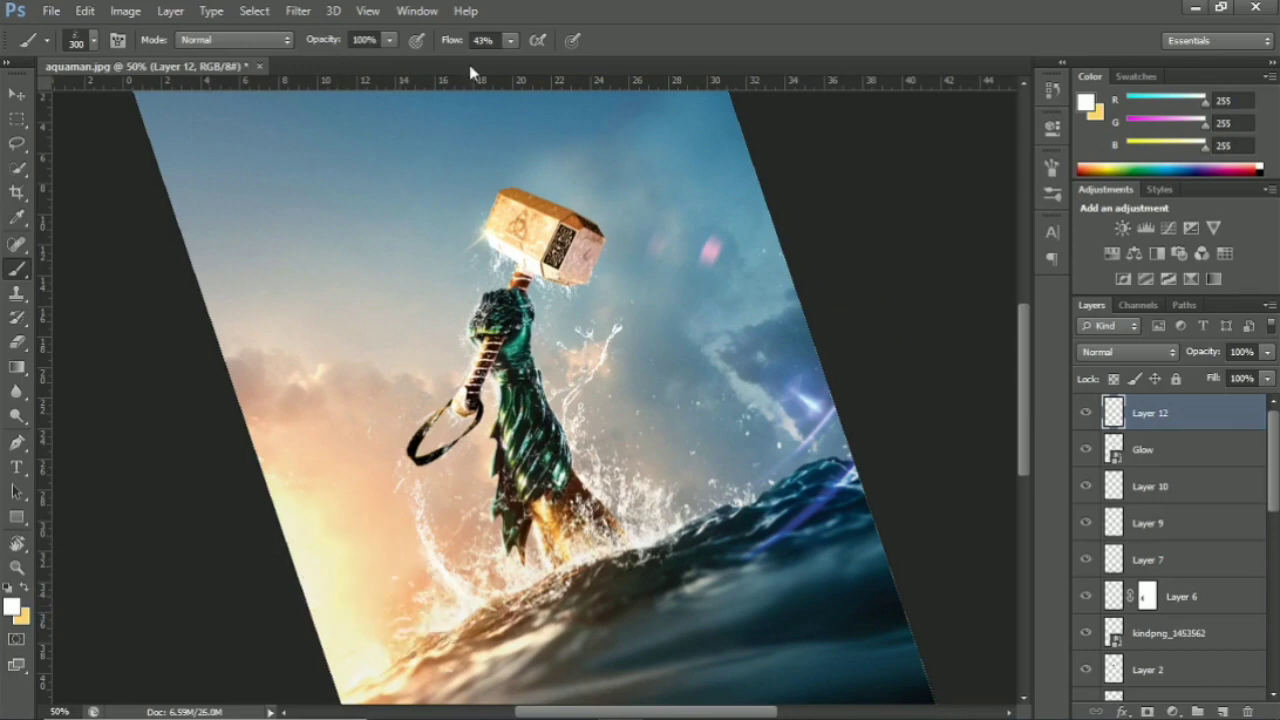
key("r")
mouse_move(445, 638)
left_mouse_down()
mouse_move(645, 620)
mouse_move(405, 472)
left_mouse_up()
Replace the first splash layer with a fresh empty one and resize the splash brush to 100 px.
key("Delete")
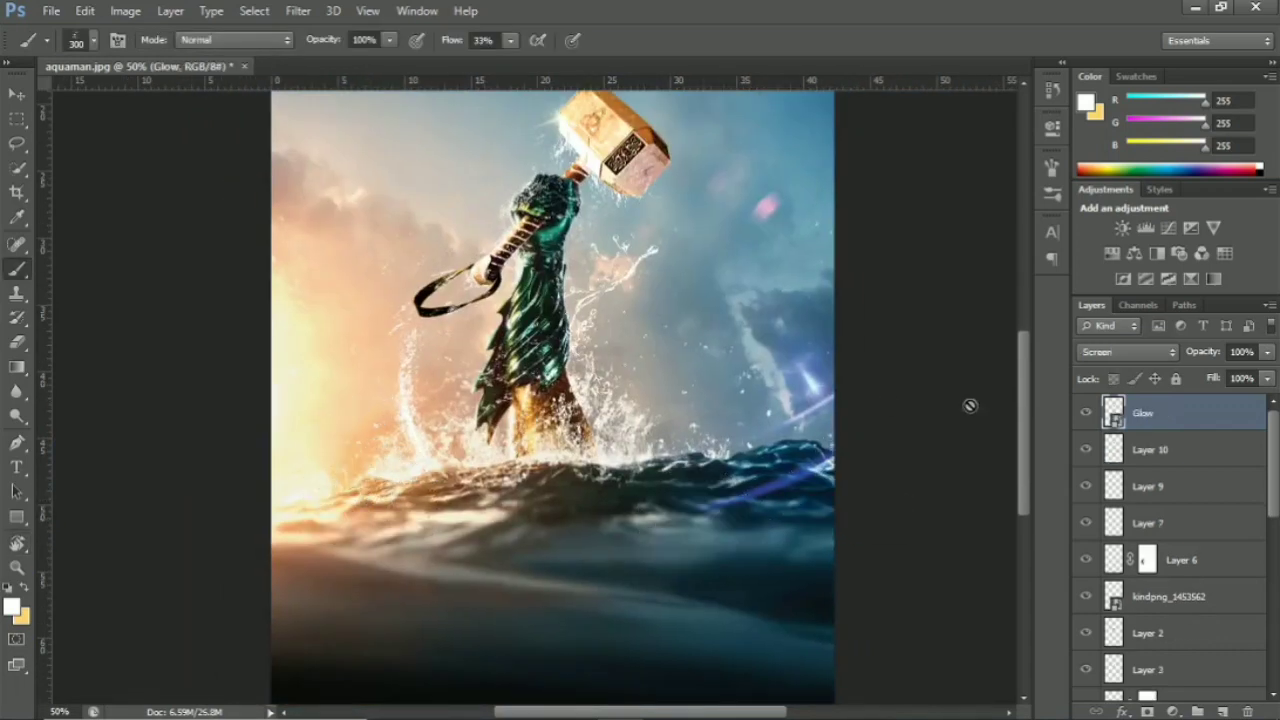
left_click(1222, 711)
key("bracketleft")
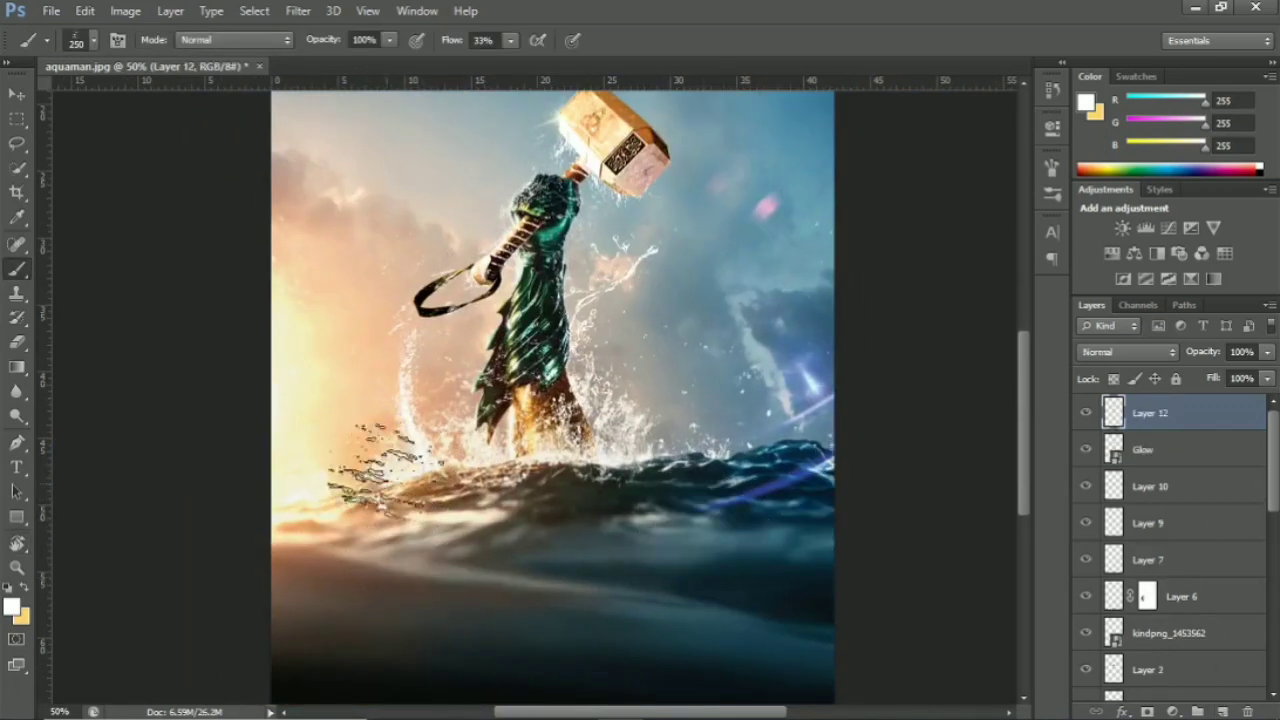
key("bracketleft")
key("bracketleft")
key("bracketleft")
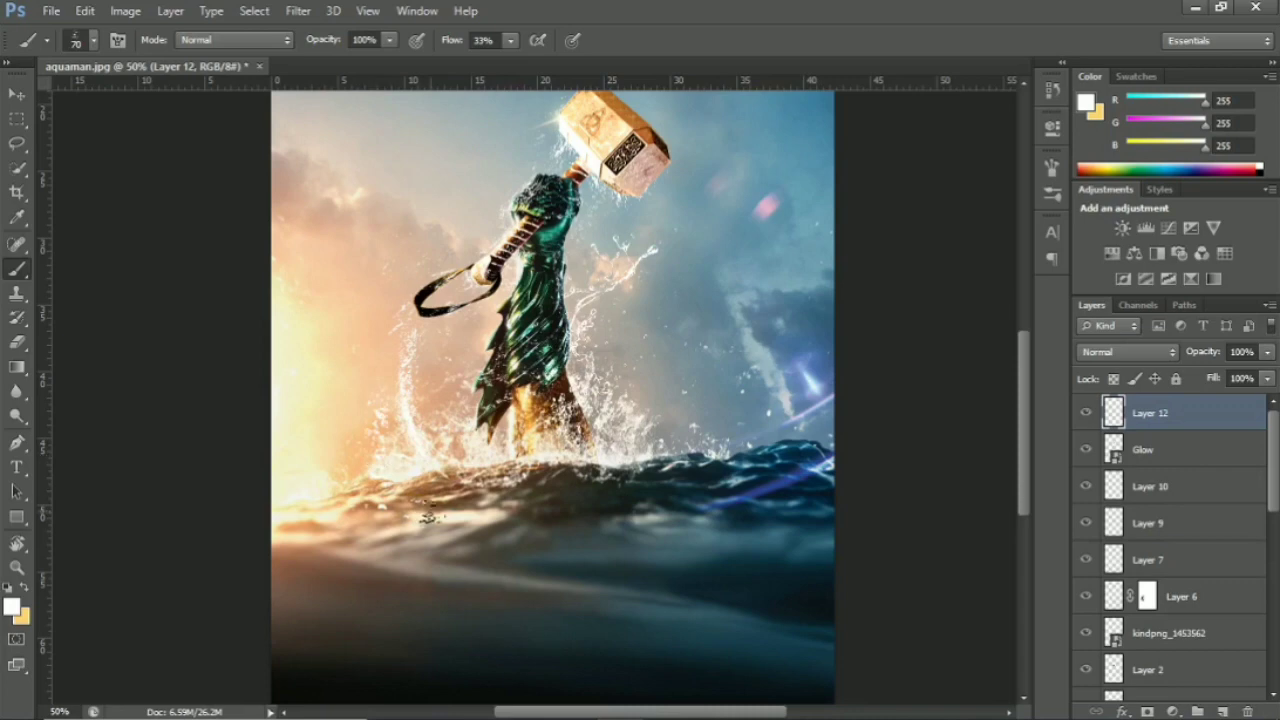
key("bracketright")
key("bracketright")
key("bracketright")
key("ctrl+minus")
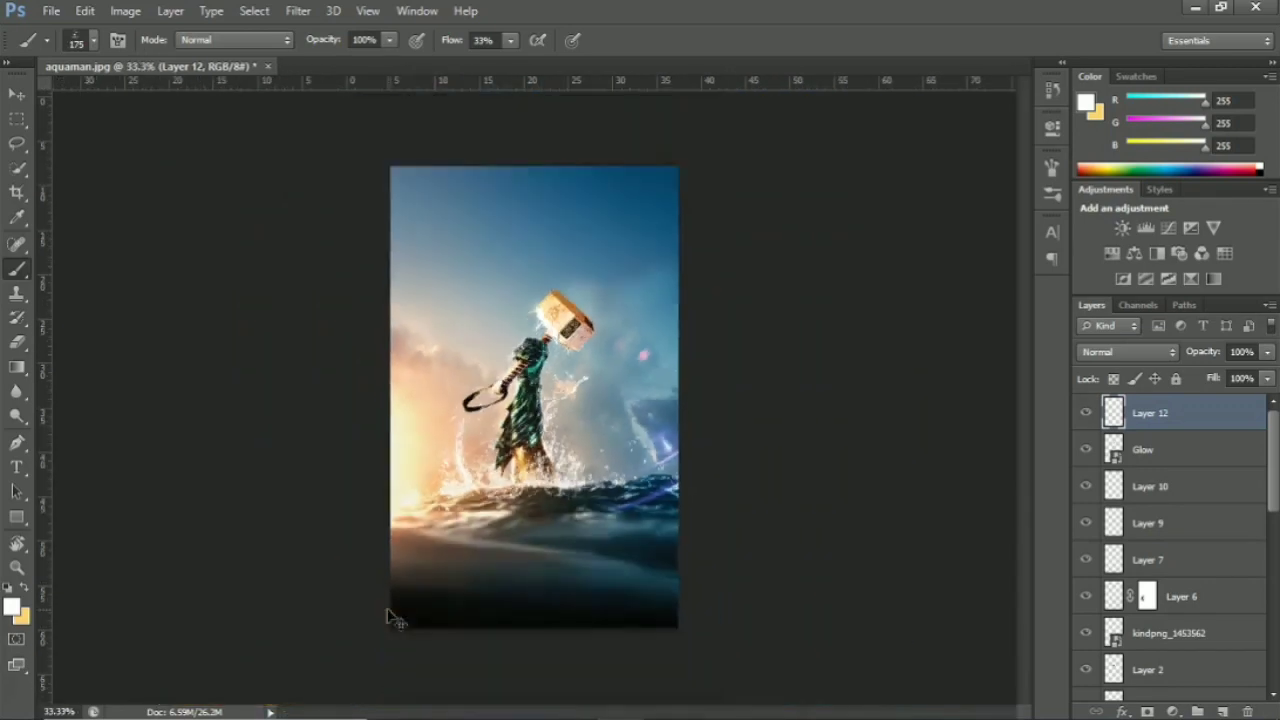
key("ctrl+plus")
key("ctrl+plus")
key("ctrl+plus")
key("bracketleft")
key("bracketleft")
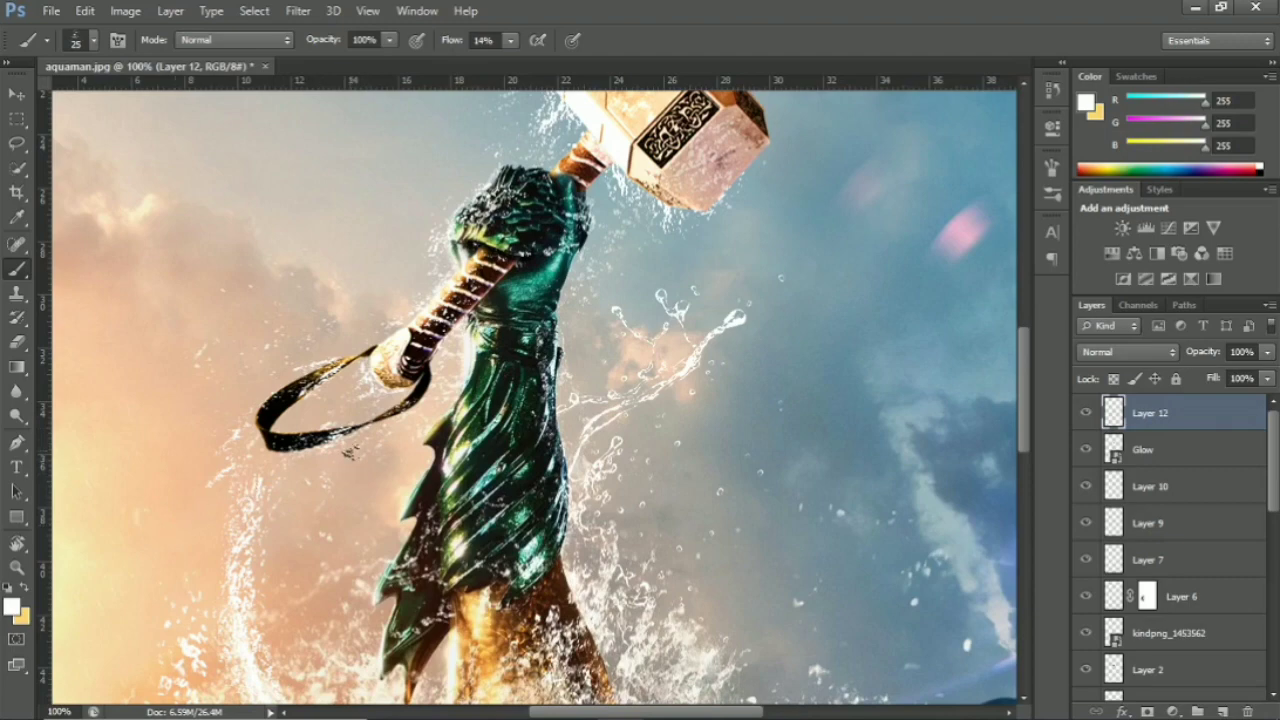
key("ctrl+minus")
key("ctrl+minus")
key("ctrl+minus")
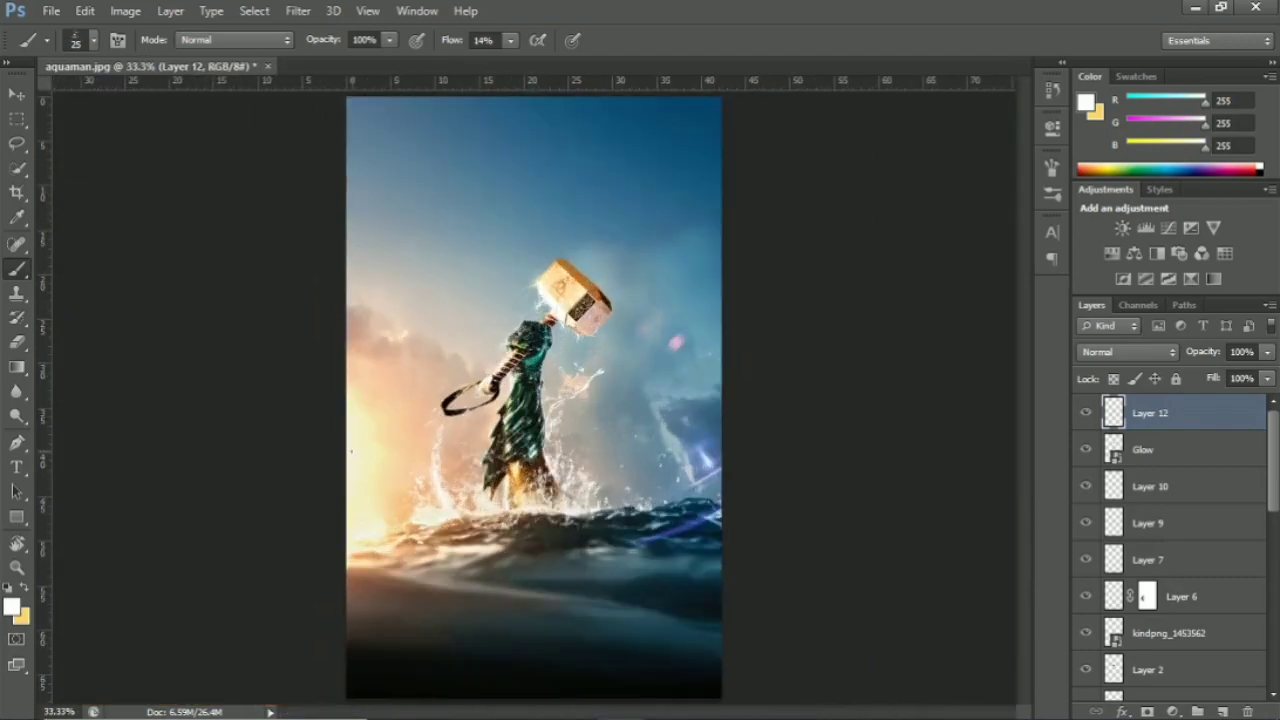
key("ctrl+plus")
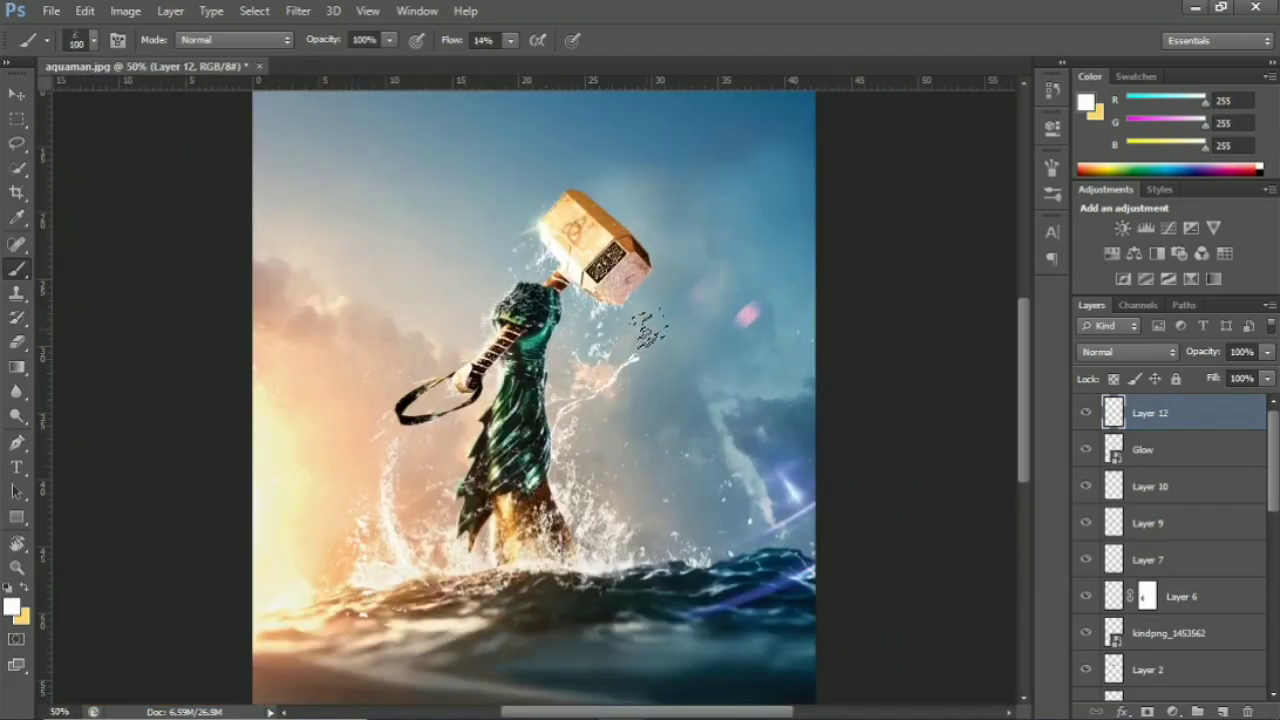